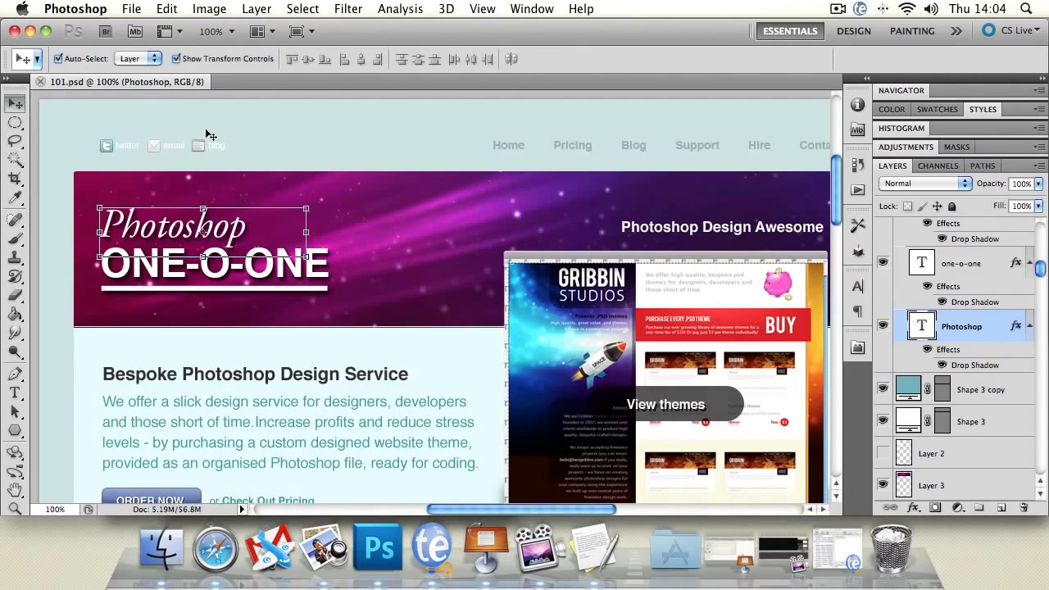
Create a new layer named "layer 01" directly above the page background layer, Layer 0 copy.
{"action": "left_click", "coordinate": [209, 130]}
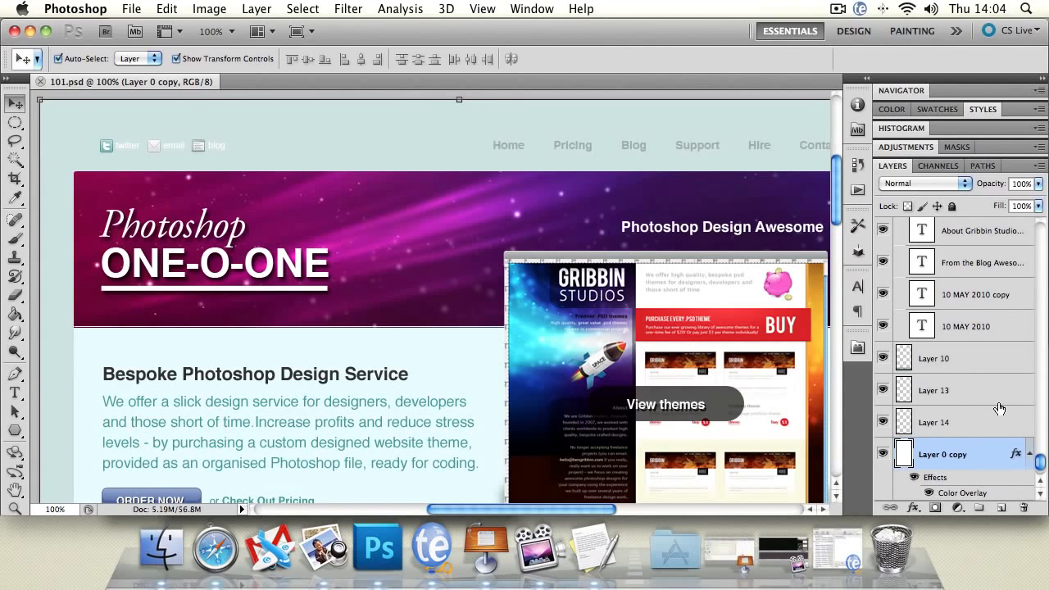
{"action": "left_click_drag", "start_coordinate": [1040, 463], "coordinate": [1042, 467]}
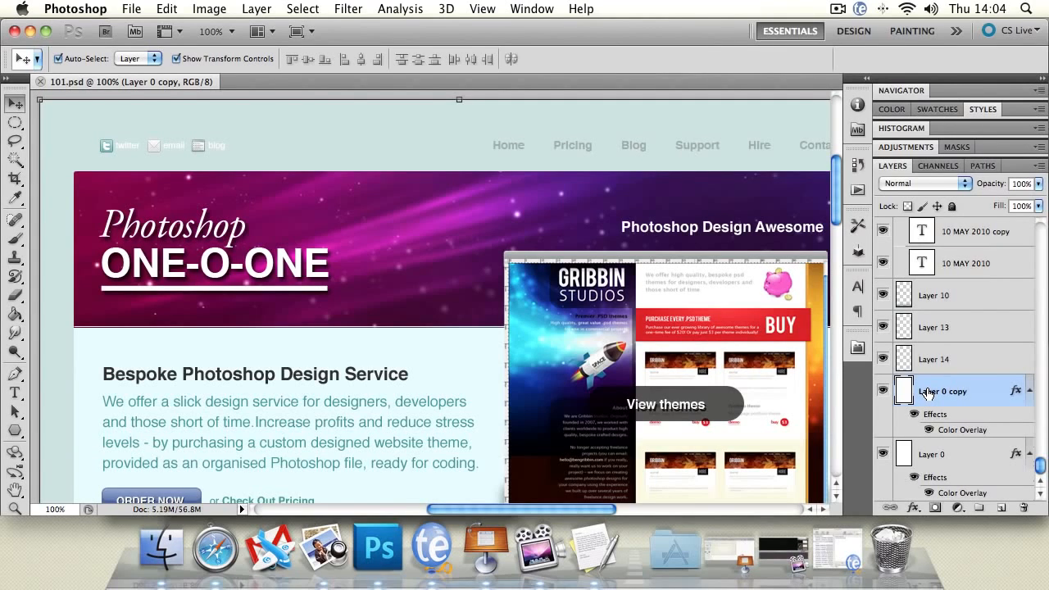
{"action": "key", "text": "super+shift+n"}
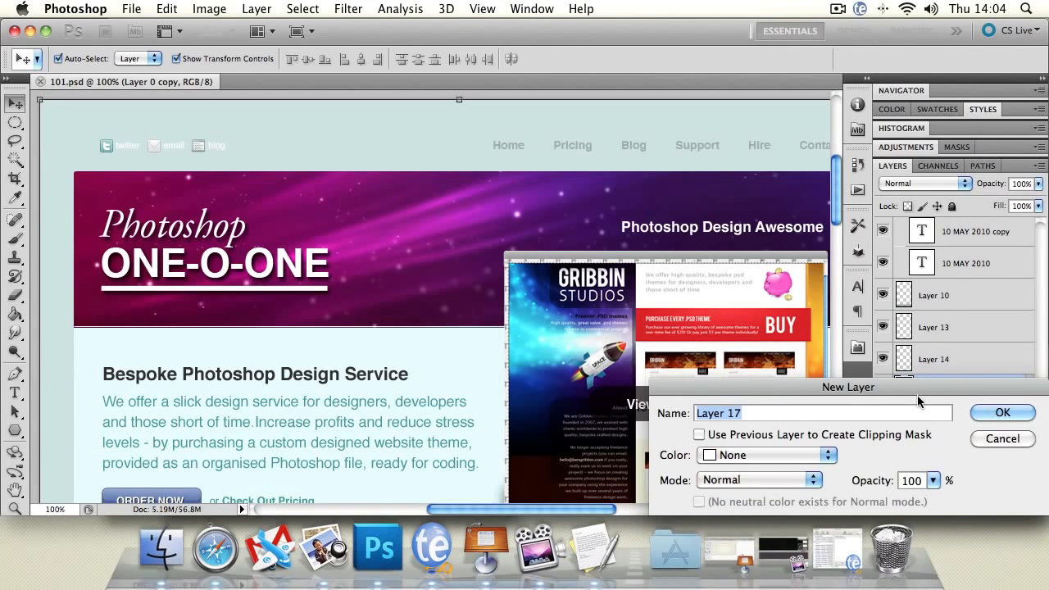
{"action": "left_click_drag", "start_coordinate": [815, 385], "coordinate": [420, 183]}
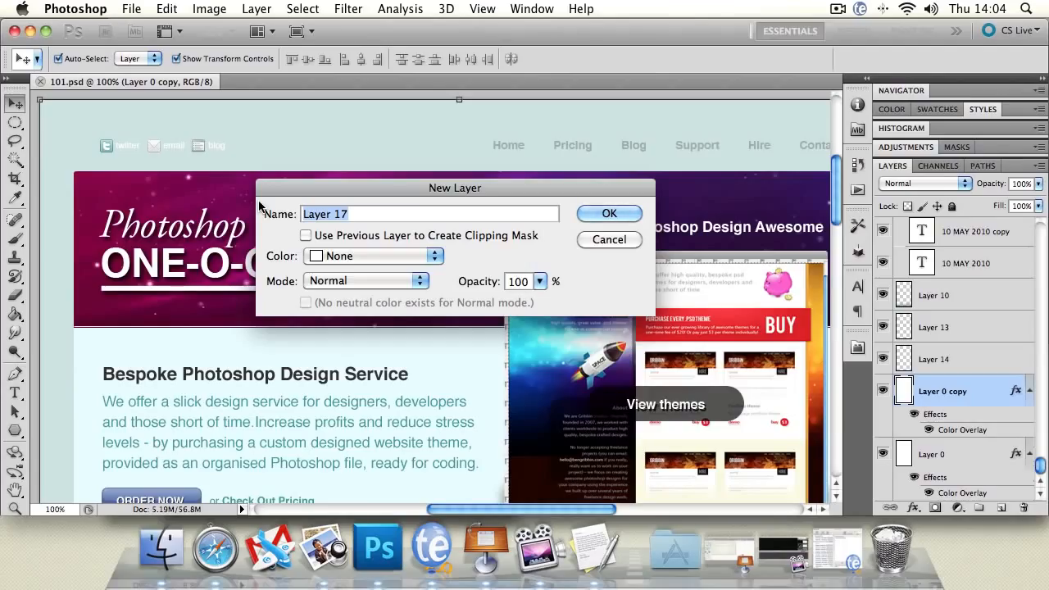
{"action": "type", "text": "l"}
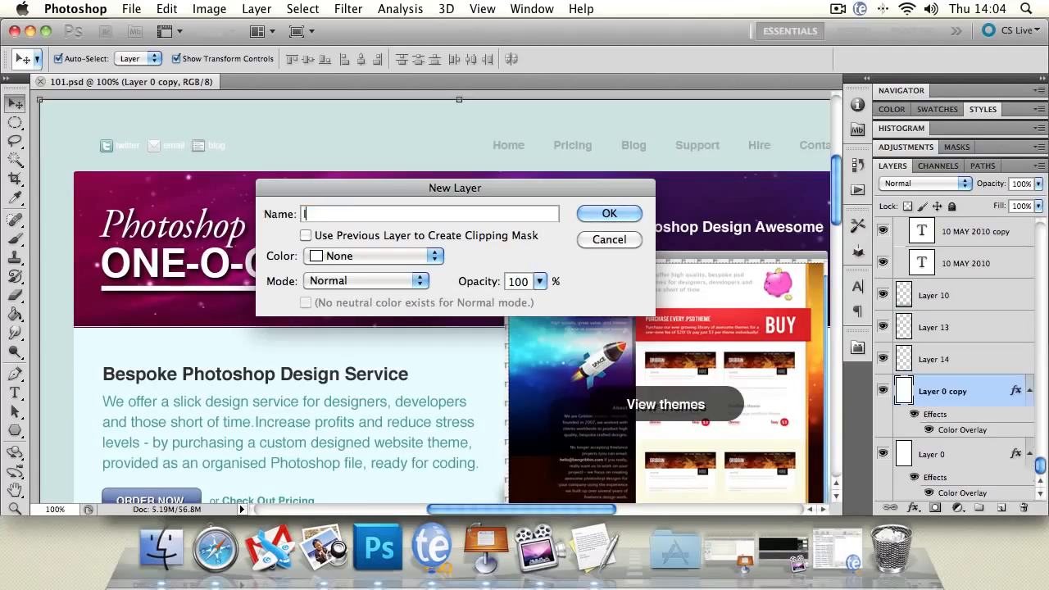
{"action": "type", "text": "ayer 021"}
{"action": "key", "text": "BackSpace"}
{"action": "key", "text": "BackSpace"}
{"action": "type", "text": "1"}
{"action": "key", "text": "Return"}
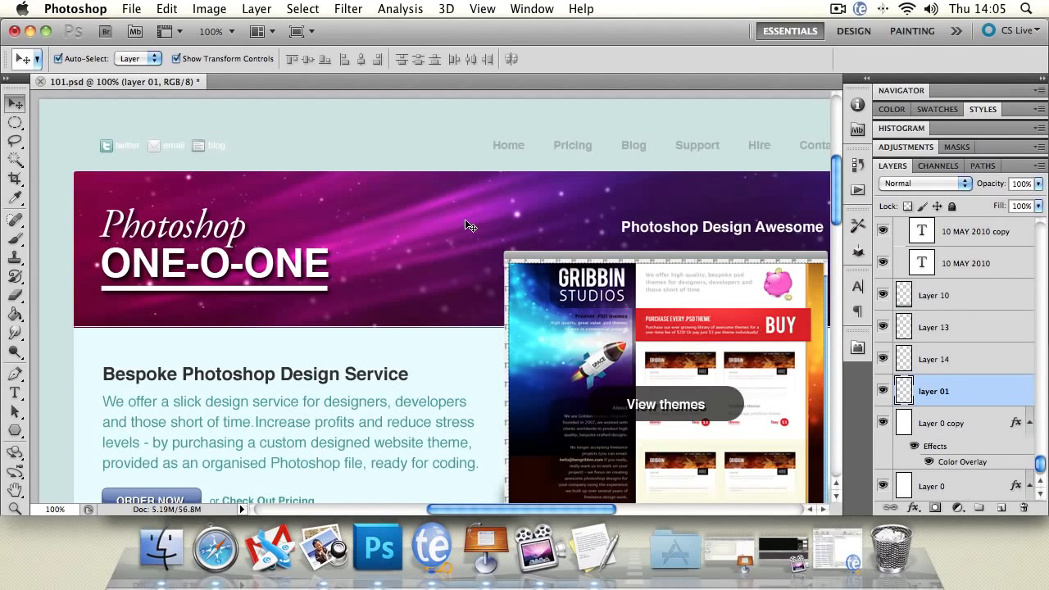
Auto-select the page background, header banner, mock-up screenshot and mock-up title bar layers on the canvas in turn.
{"action": "left_click", "coordinate": [393, 144]}
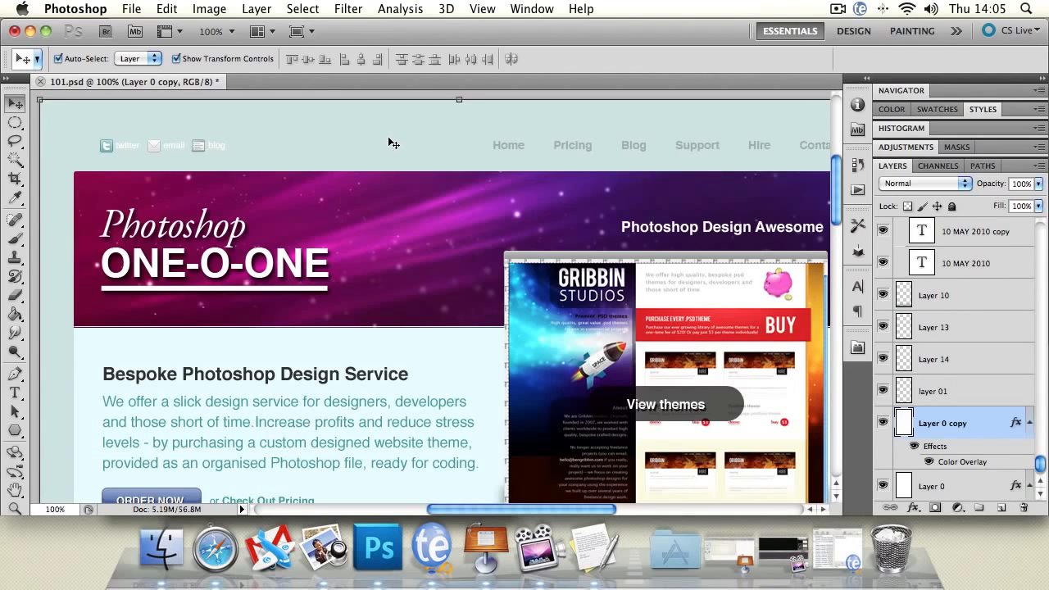
{"action": "left_click", "coordinate": [371, 187]}
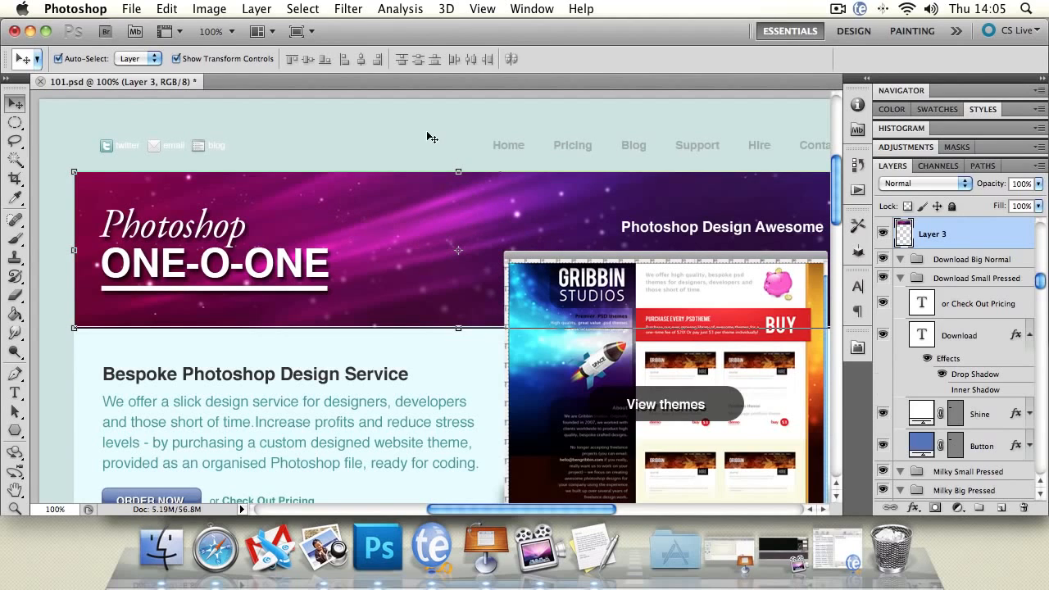
{"action": "left_click", "coordinate": [585, 299]}
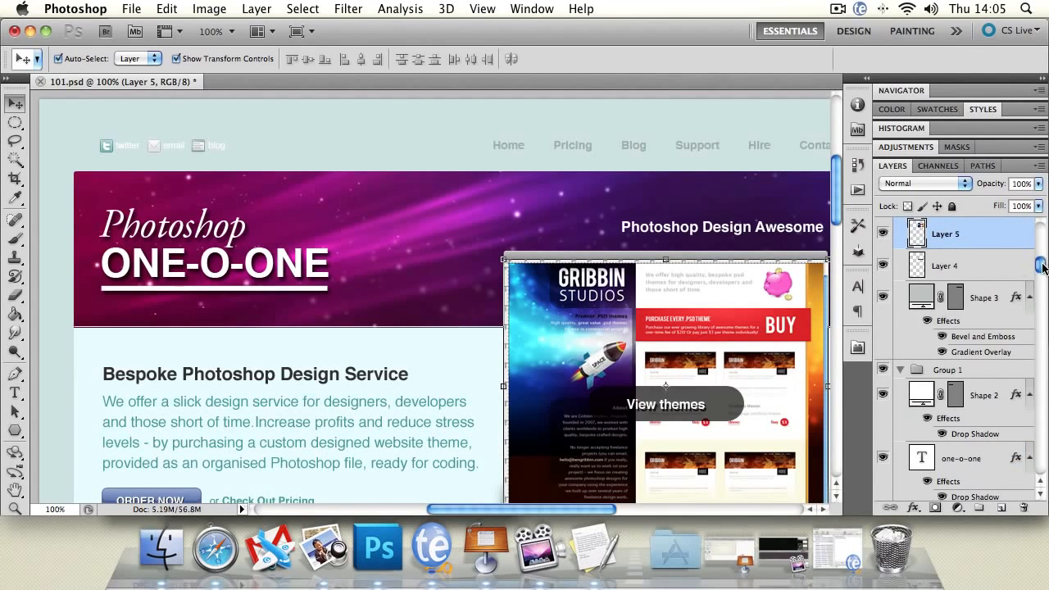
{"action": "left_click", "coordinate": [492, 215]}
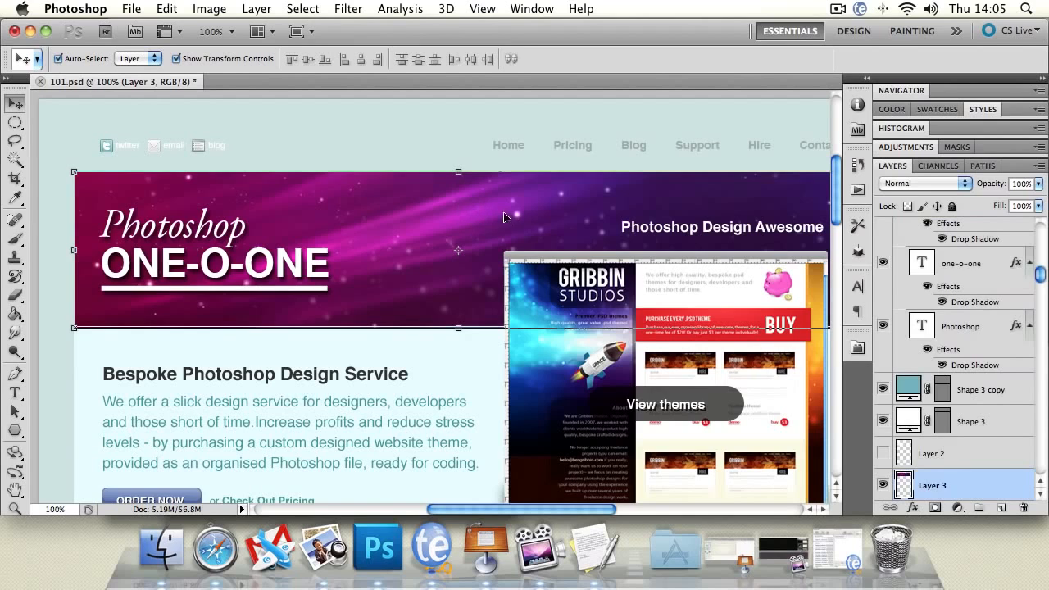
{"action": "left_click", "coordinate": [553, 261]}
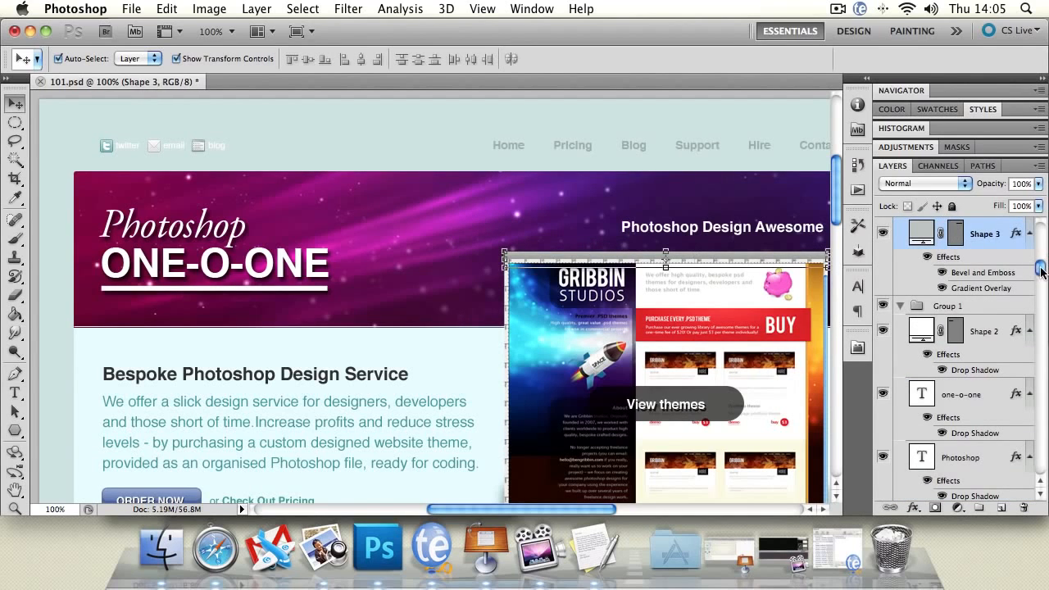
Collapse Group 2, set auto-select to Group and shift the website mock-up group slightly up and left.
{"action": "scroll", "coordinate": [1029, 279], "scroll_direction": "up", "scroll_amount": 5}
{"action": "left_click", "coordinate": [901, 277]}
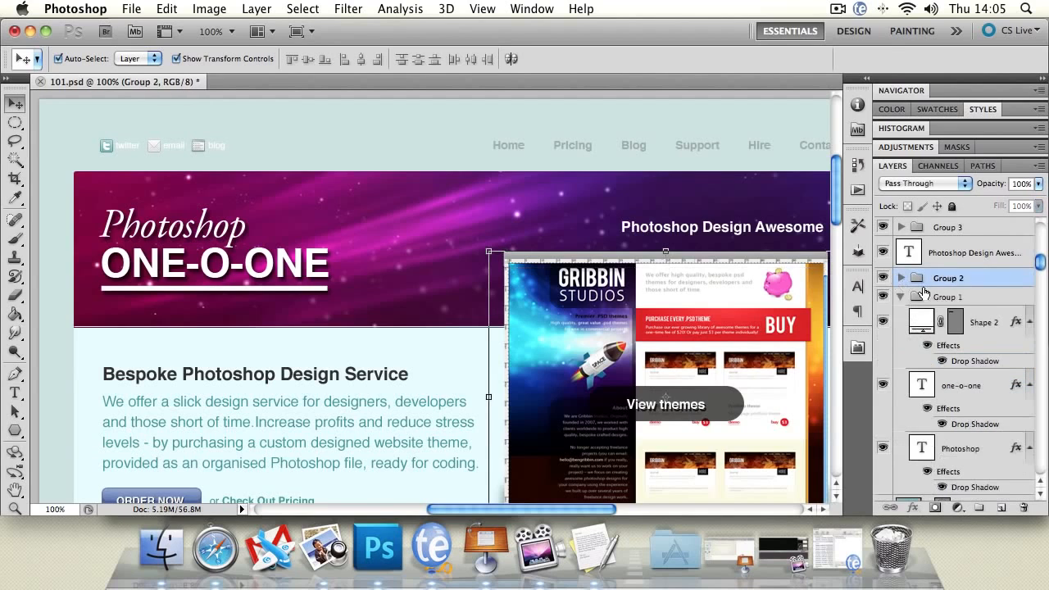
{"action": "left_click", "coordinate": [136, 58]}
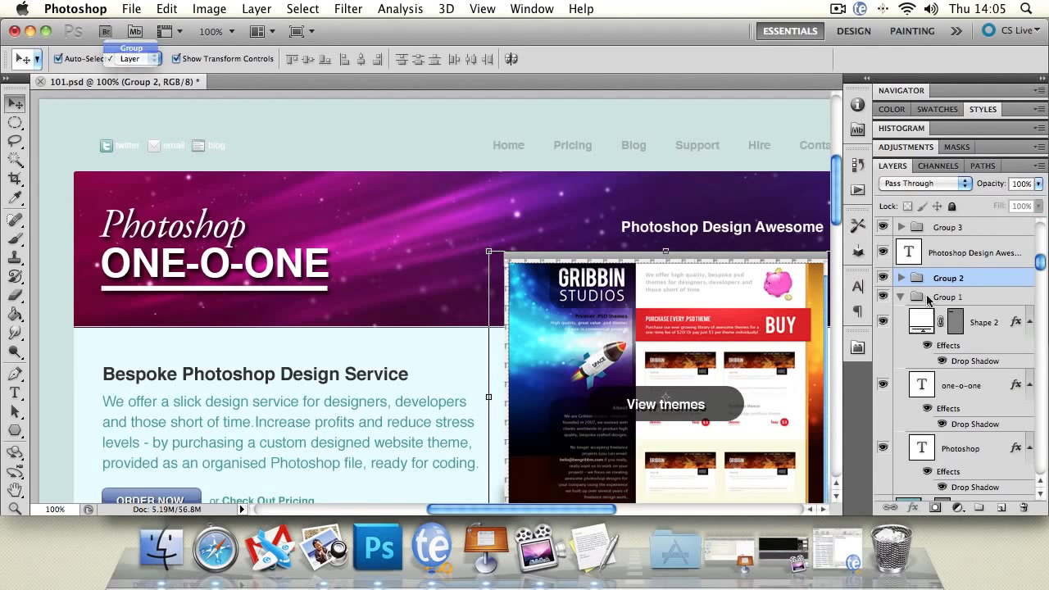
{"action": "left_click", "coordinate": [131, 43]}
{"action": "mouse_move", "coordinate": [641, 323]}
{"action": "left_mouse_down"}
{"action": "mouse_move", "coordinate": [601, 305]}
{"action": "mouse_move", "coordinate": [614, 318]}
{"action": "mouse_move", "coordinate": [584, 237]}
{"action": "mouse_move", "coordinate": [596, 251]}
{"action": "mouse_move", "coordinate": [618, 210]}
{"action": "mouse_move", "coordinate": [492, 221]}
{"action": "mouse_move", "coordinate": [517, 335]}
{"action": "mouse_move", "coordinate": [641, 272]}
{"action": "mouse_move", "coordinate": [600, 292]}
{"action": "mouse_move", "coordinate": [594, 276]}
{"action": "mouse_move", "coordinate": [641, 323]}
{"action": "left_mouse_up"}
{"action": "left_click_drag", "start_coordinate": [1039, 261], "coordinate": [1028, 229]}
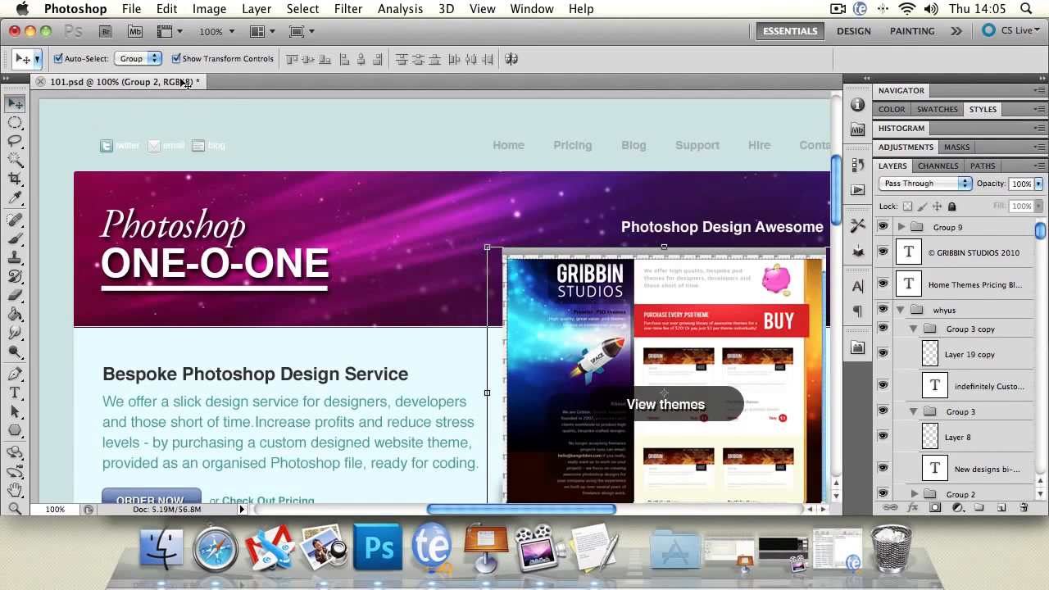
Set auto-select to Layer and select the mock-up screenshot layer and the page background on the canvas in turn.
{"action": "left_click", "coordinate": [140, 58]}
{"action": "left_click", "coordinate": [131, 76]}
{"action": "left_click", "coordinate": [616, 267]}
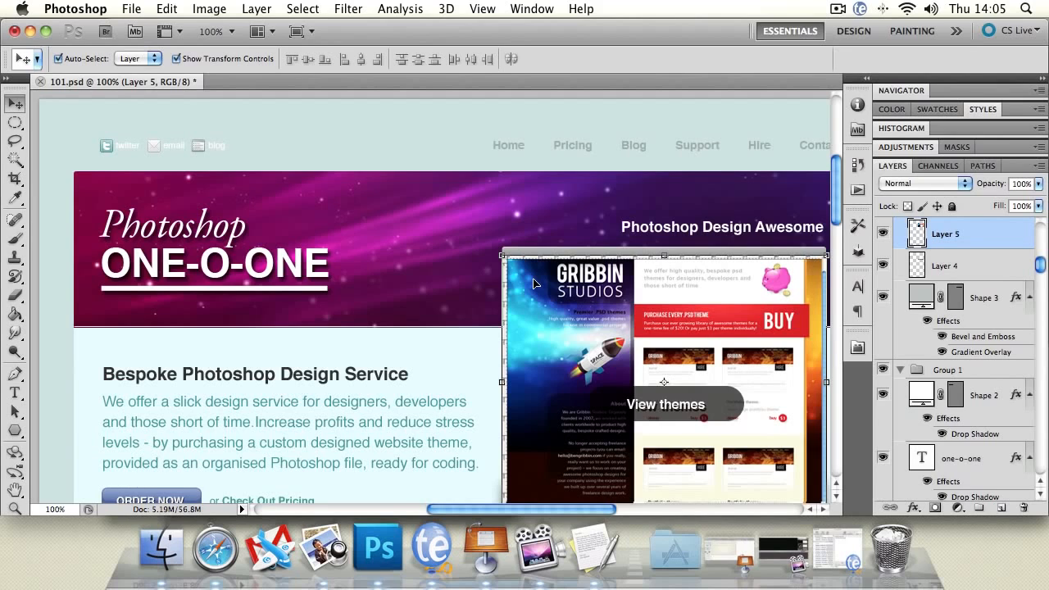
{"action": "left_click", "coordinate": [387, 155]}
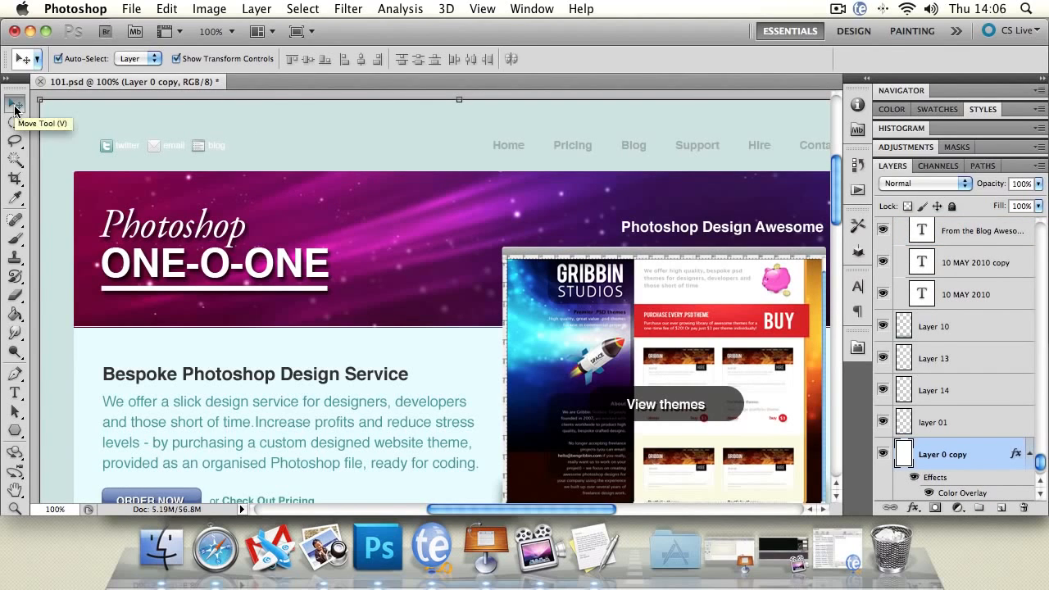
Delete the mock-up's screenshot layer, undo the deletion, and repeat the redo and undo once.
{"action": "left_click", "coordinate": [567, 304]}
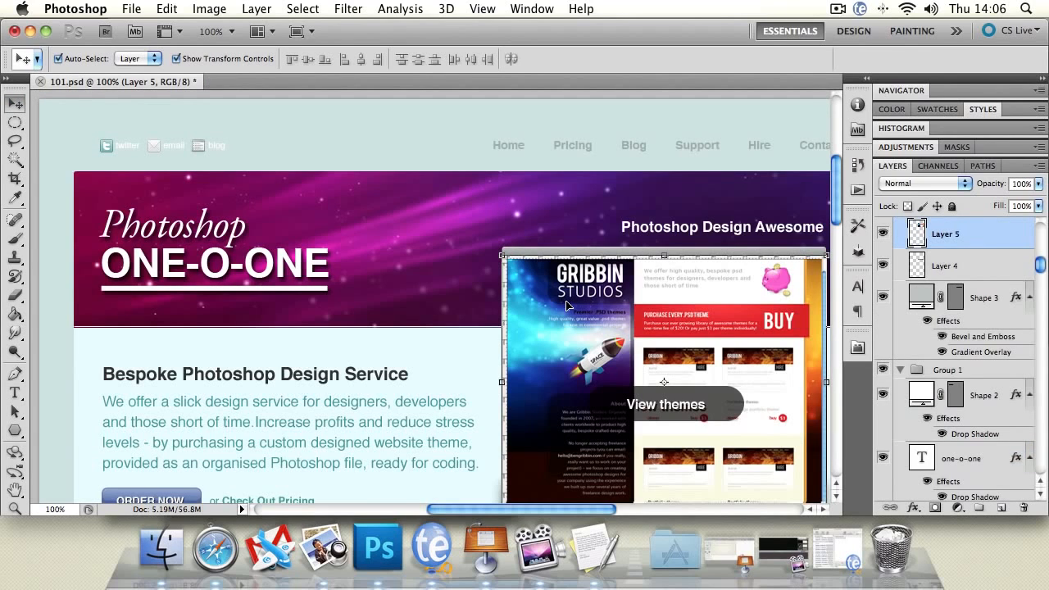
{"action": "key", "text": "BackSpace"}
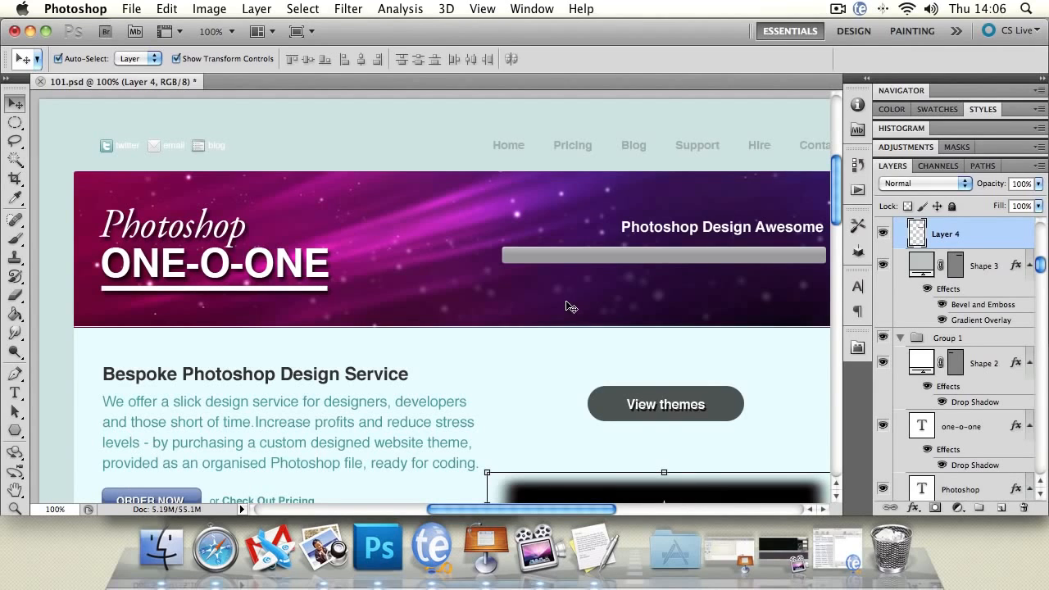
{"action": "left_click", "coordinate": [160, 8]}
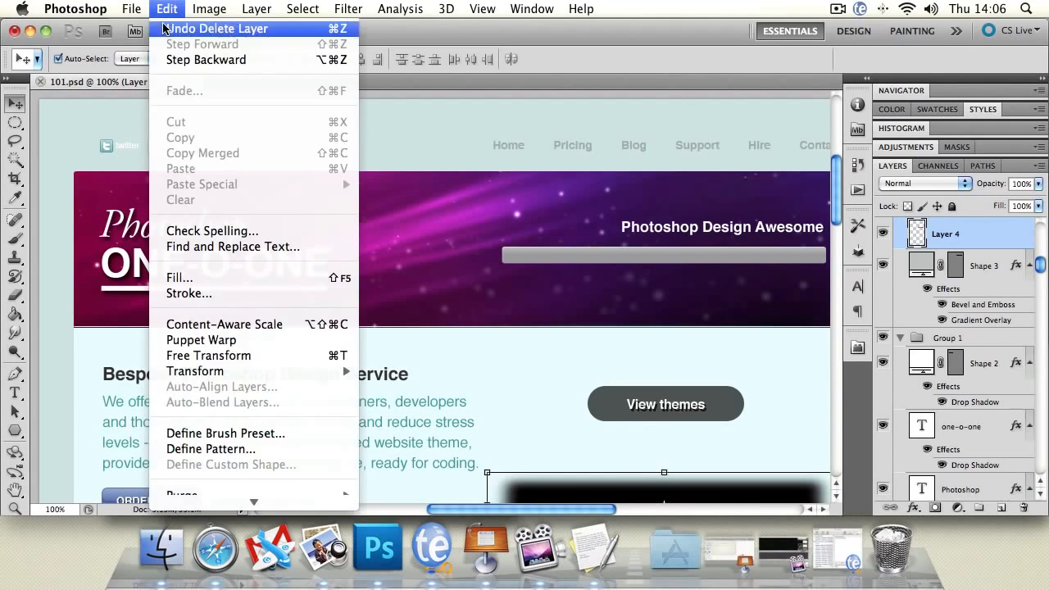
{"action": "left_click", "coordinate": [164, 29]}
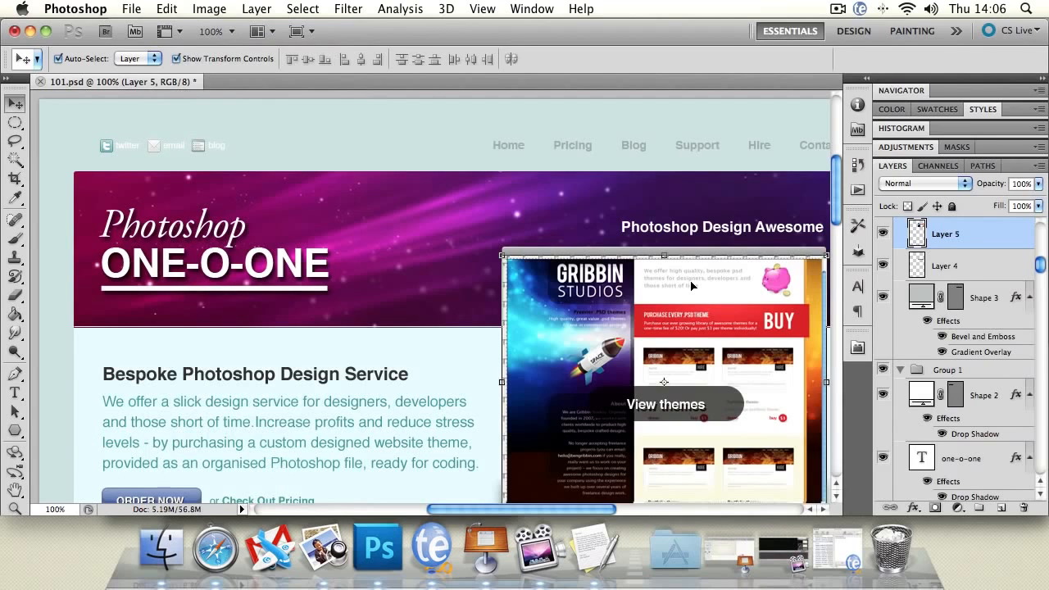
{"action": "key", "text": "super+z"}
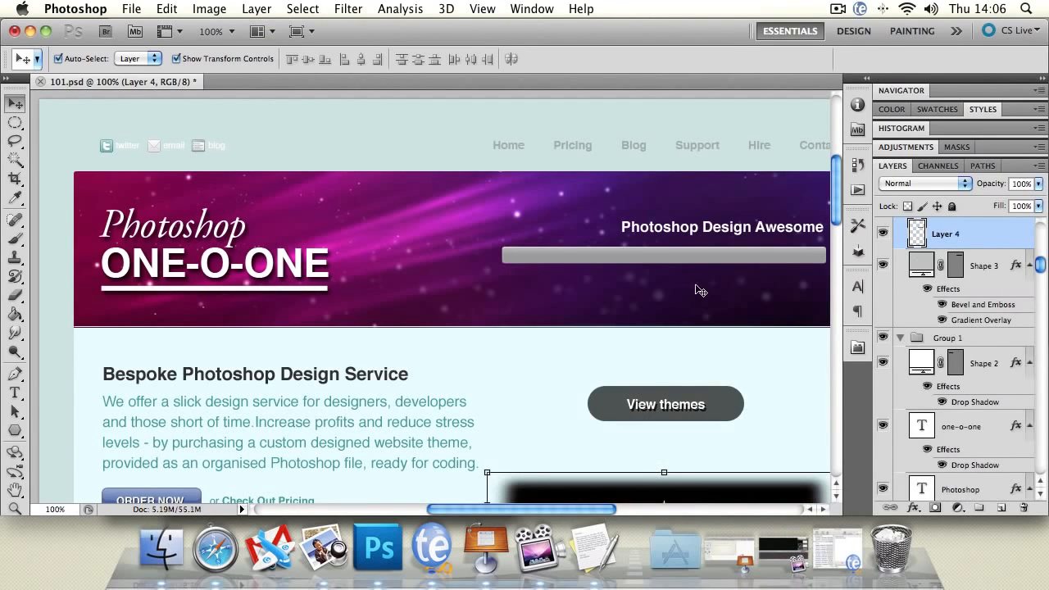
{"action": "key", "text": "super+z"}
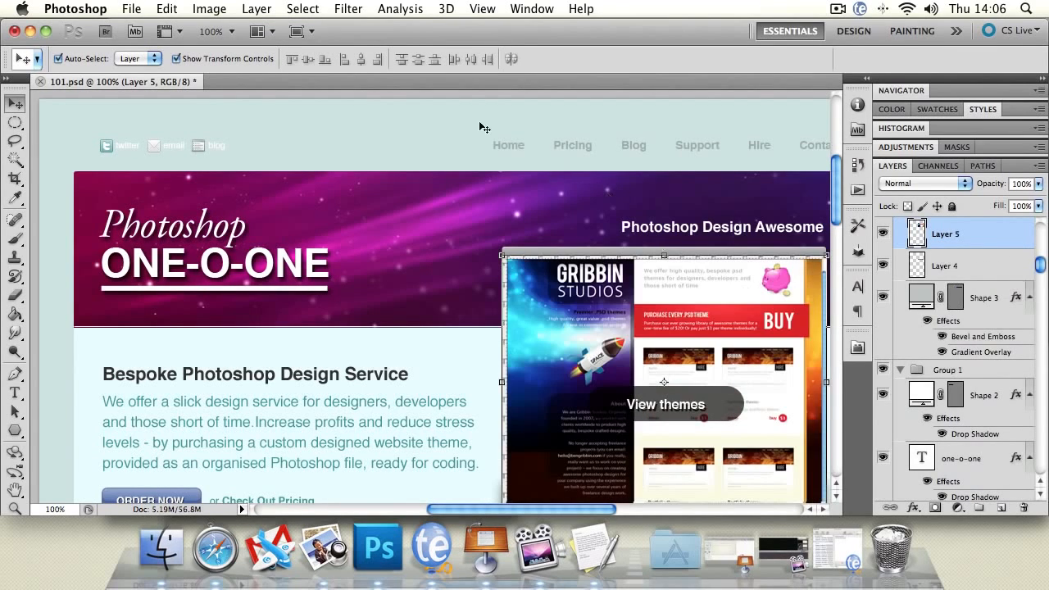
Add a new empty layer directly above Layer 10.
{"action": "left_click", "coordinate": [482, 128]}
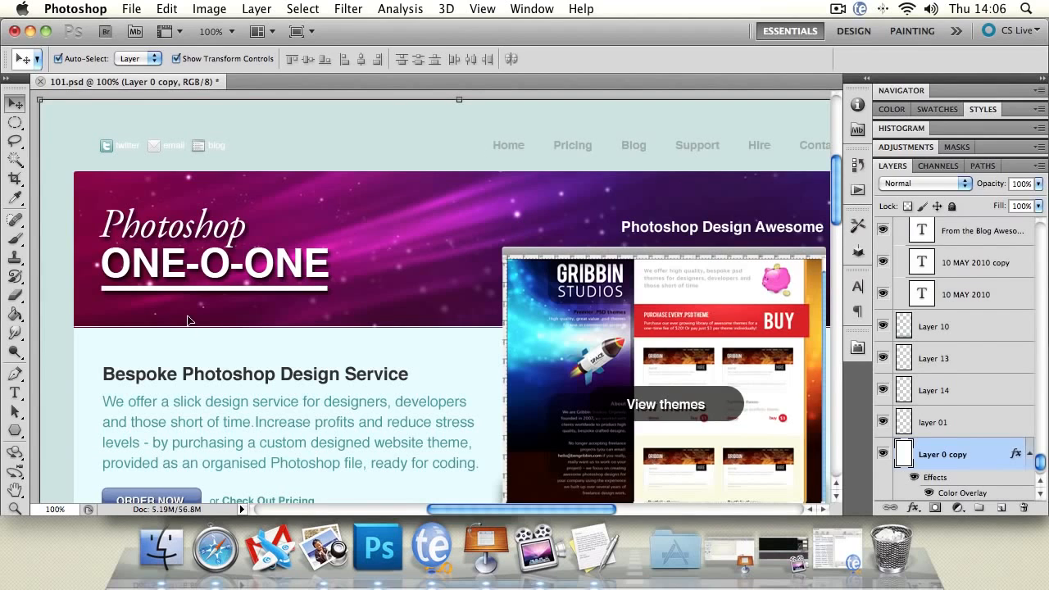
{"action": "left_click", "coordinate": [15, 490]}
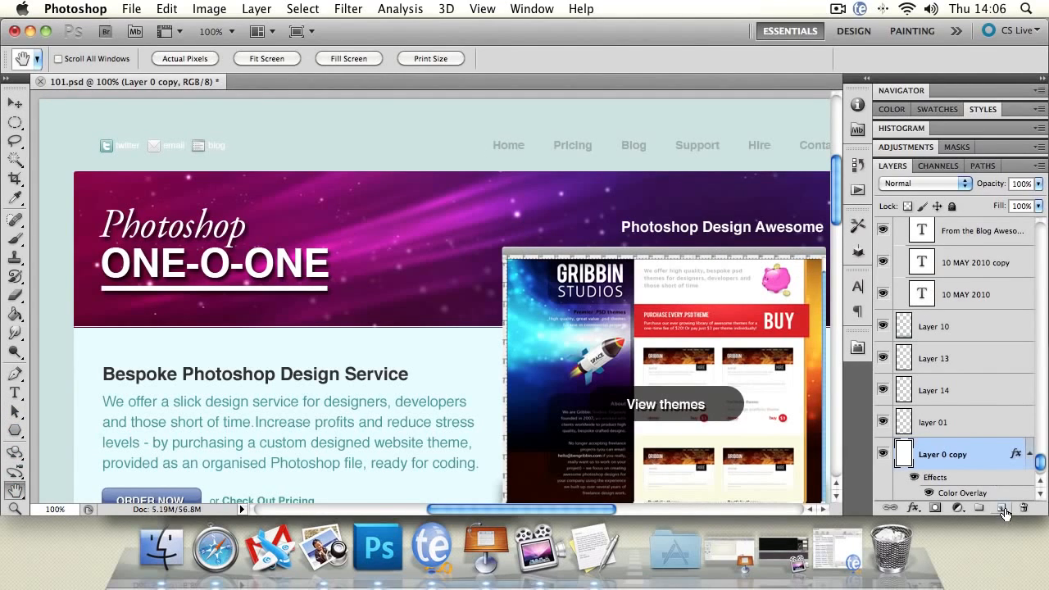
{"action": "left_click", "coordinate": [974, 330]}
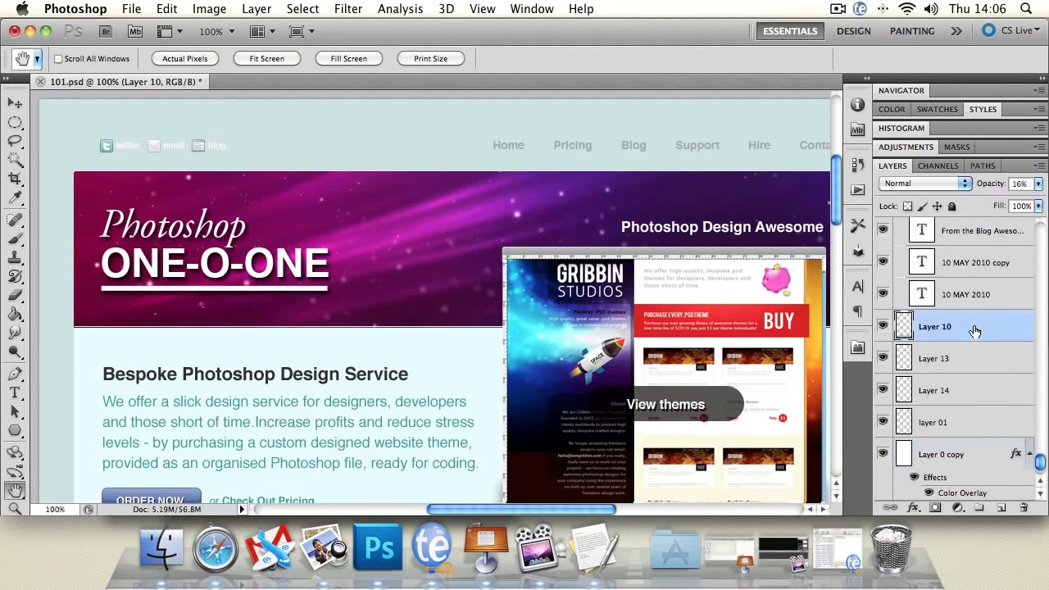
{"action": "left_click", "coordinate": [1000, 508]}
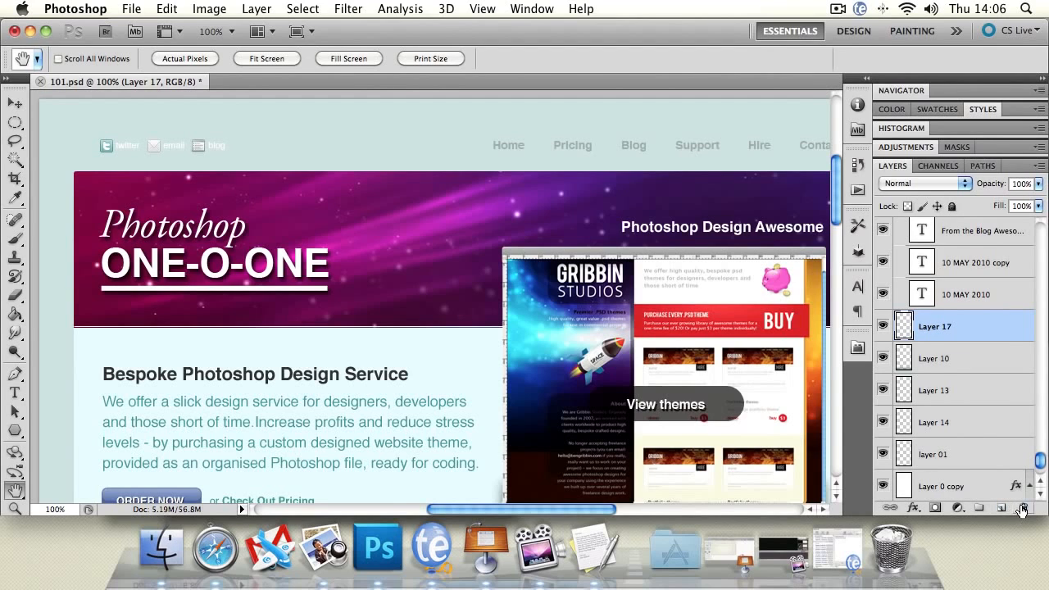
Delete the new empty layer above Layer 10, leaving the confirmation's "Don't show again" option off.
{"action": "left_click", "coordinate": [1023, 508]}
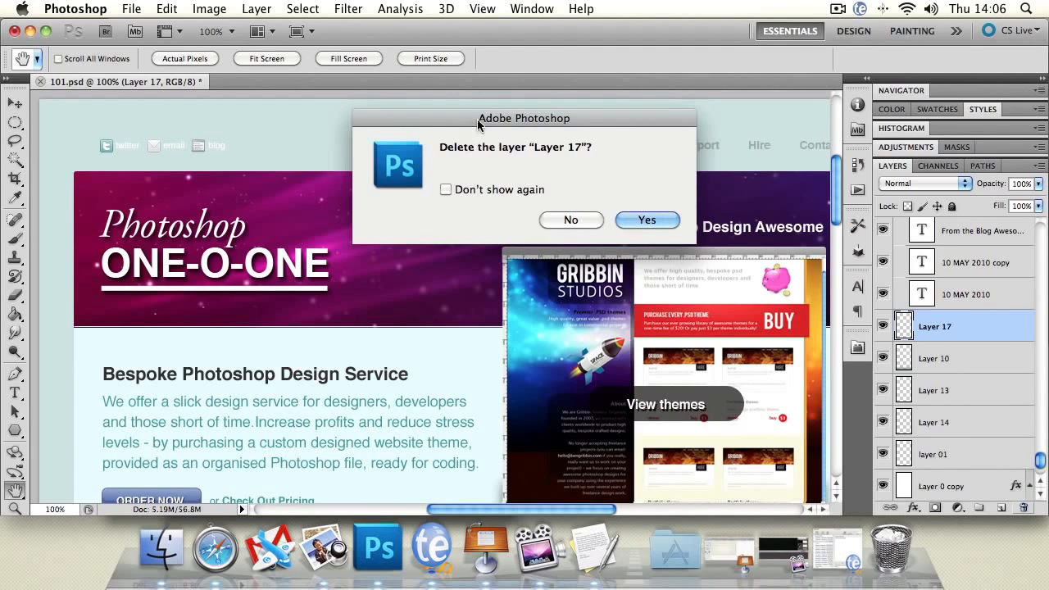
{"action": "left_click_drag", "start_coordinate": [475, 118], "coordinate": [462, 124]}
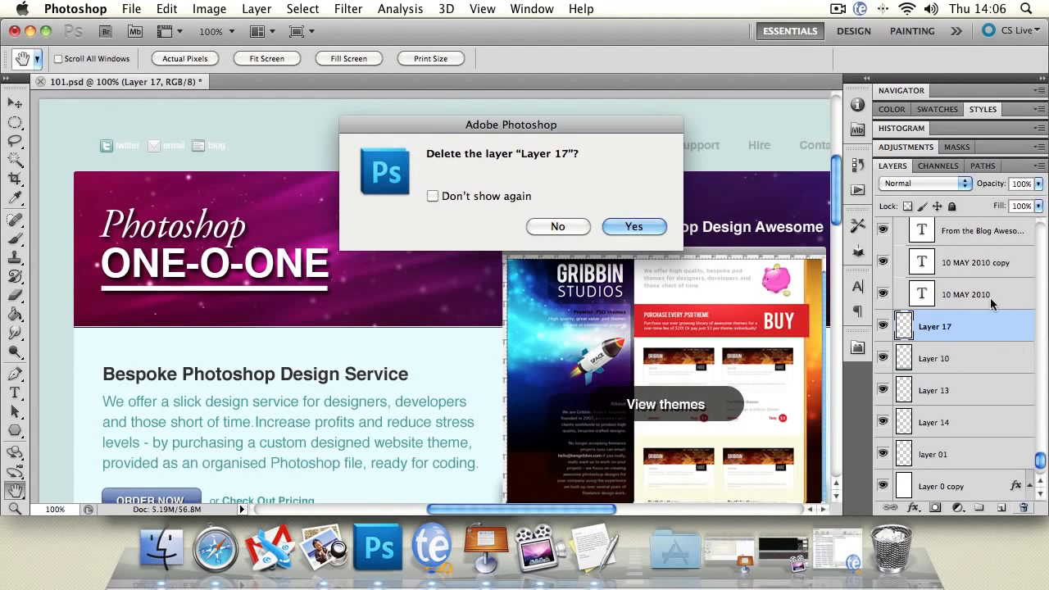
{"action": "left_click", "coordinate": [432, 196]}
{"action": "left_click", "coordinate": [432, 196]}
{"action": "left_click", "coordinate": [633, 226]}
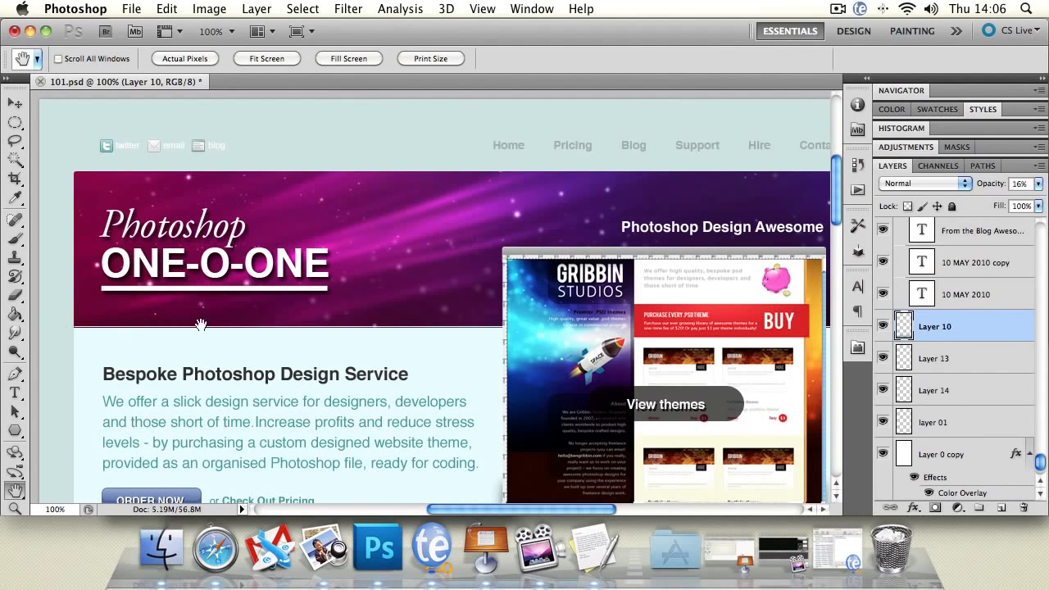
Move the header banner's background, Layer 3, to the top of the layer stack above Group 9.
{"action": "left_click_drag", "start_coordinate": [353, 401], "coordinate": [319, 348]}
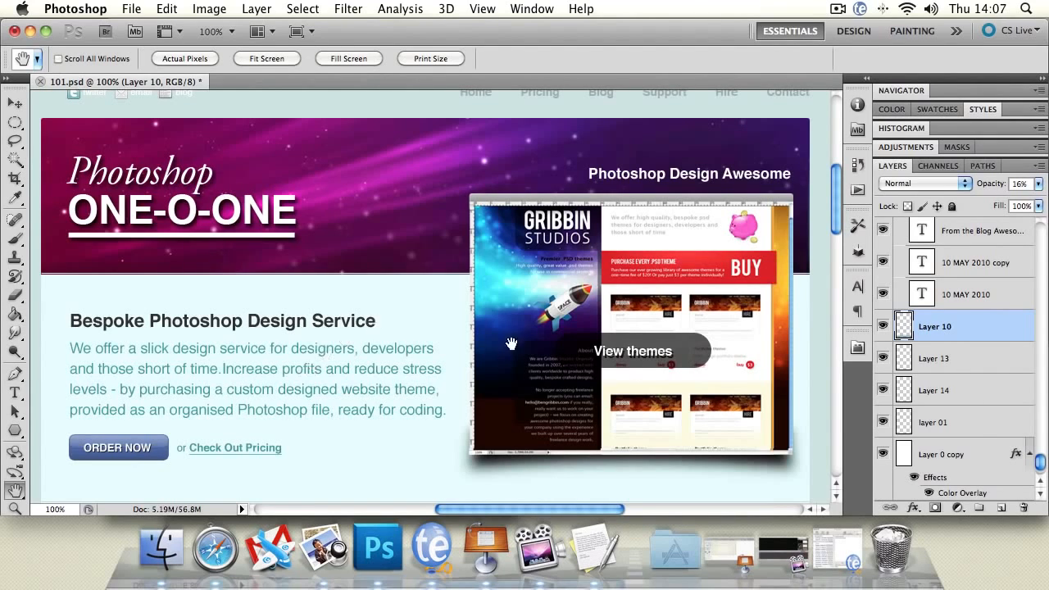
{"action": "left_click_drag", "start_coordinate": [1042, 461], "coordinate": [1042, 221]}
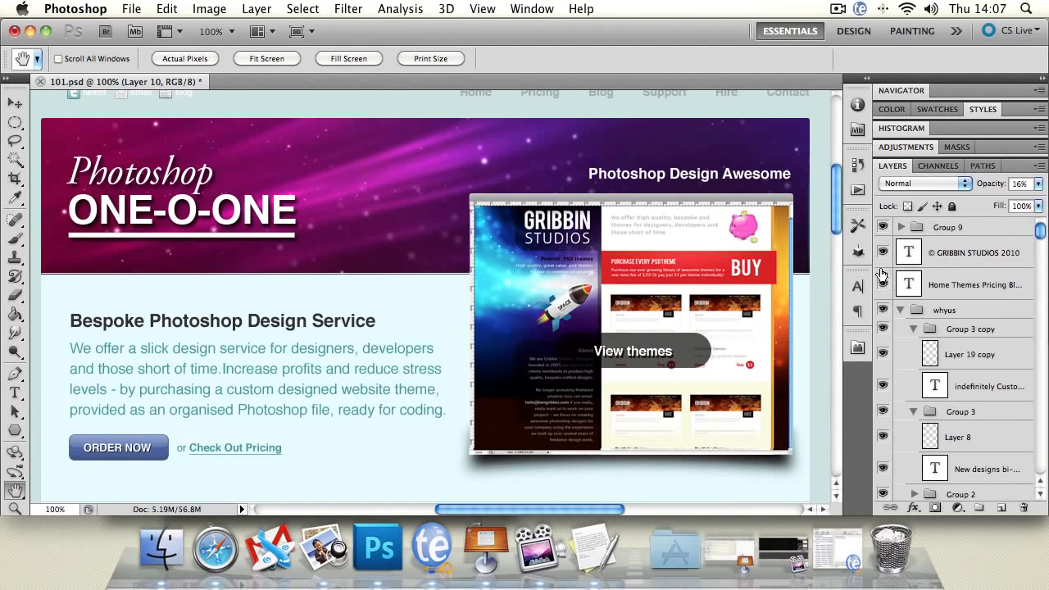
{"action": "key", "text": "v"}
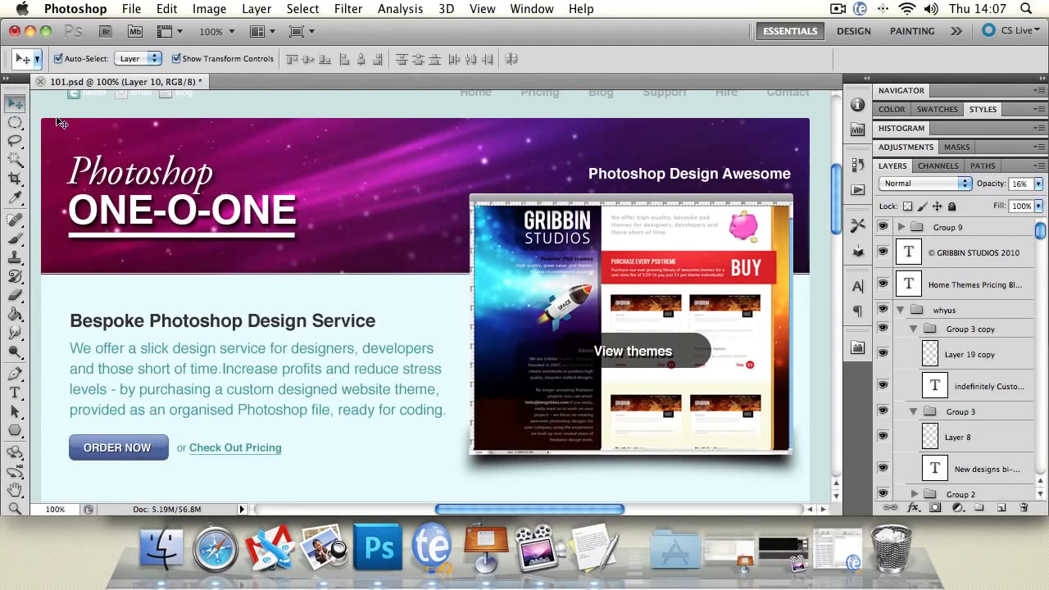
{"action": "left_click", "coordinate": [401, 163]}
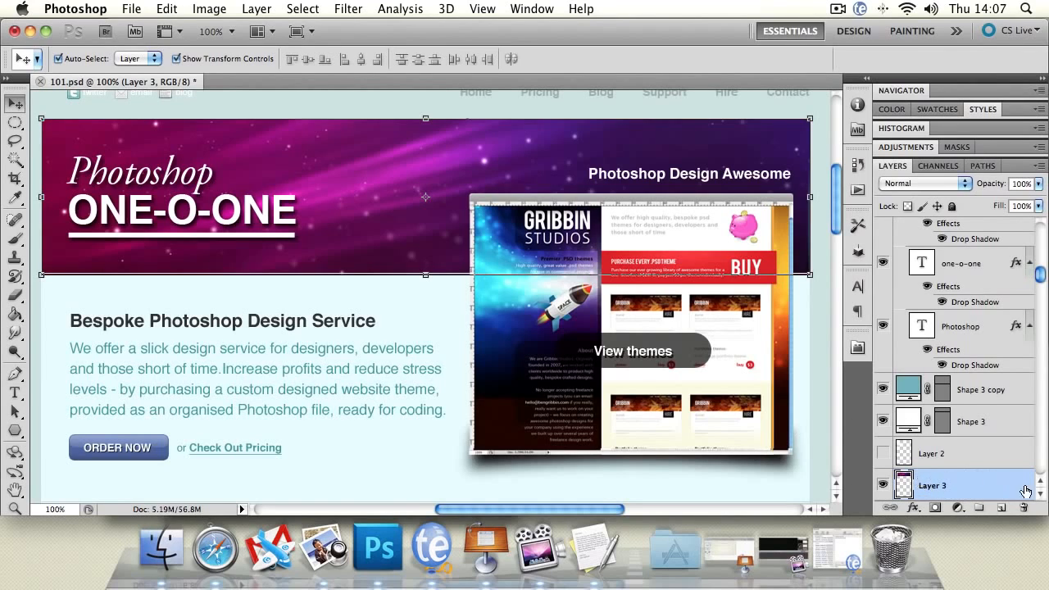
{"action": "left_click_drag", "start_coordinate": [970, 489], "coordinate": [971, 487]}
{"action": "left_click_drag", "start_coordinate": [981, 485], "coordinate": [942, 254]}
{"action": "left_click_drag", "start_coordinate": [942, 336], "coordinate": [943, 177]}
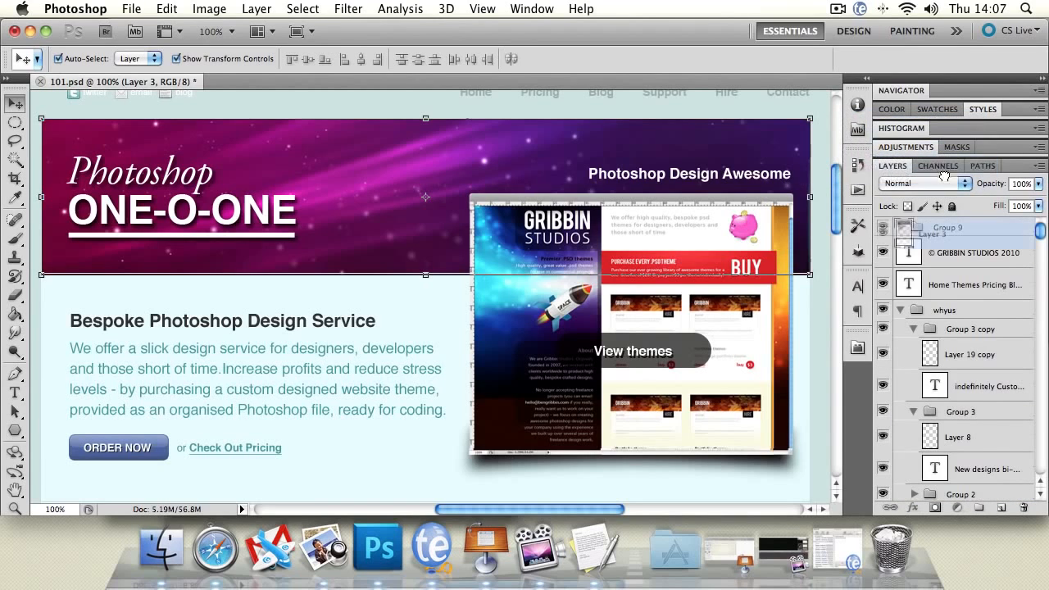
{"action": "left_click_drag", "start_coordinate": [952, 214], "coordinate": [946, 226]}
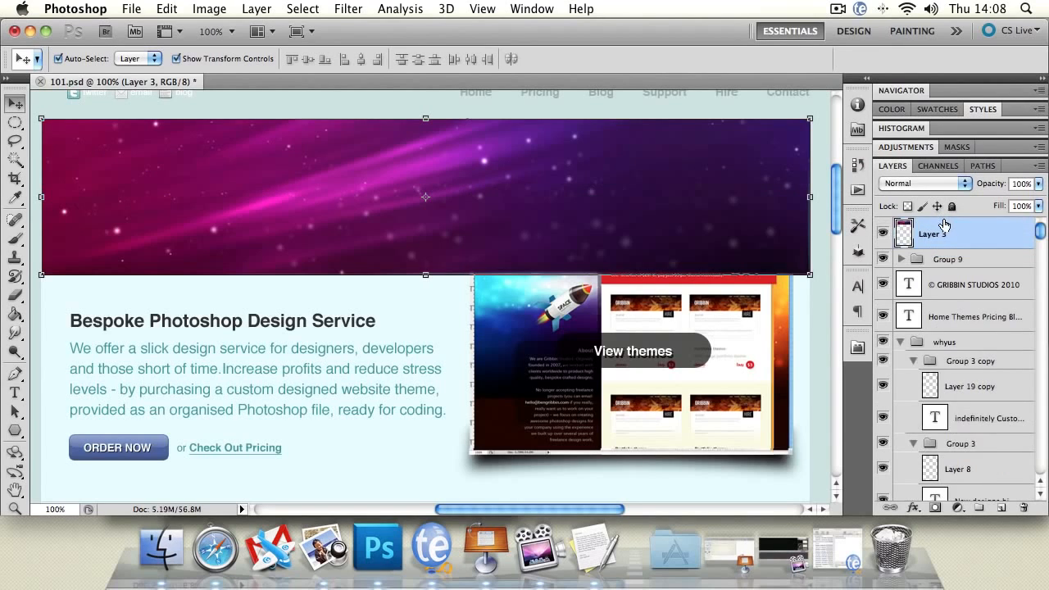
Move the banner background, Layer 3, from the top of the stack back to directly below Layer 20 copy 2.
{"action": "left_click", "coordinate": [288, 99]}
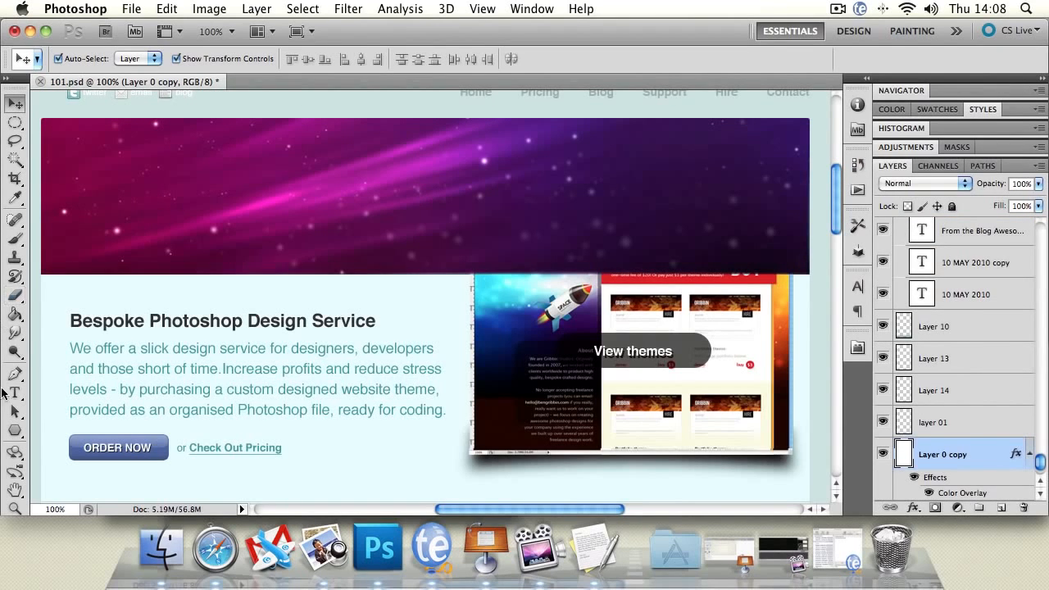
{"action": "left_click", "coordinate": [16, 507]}
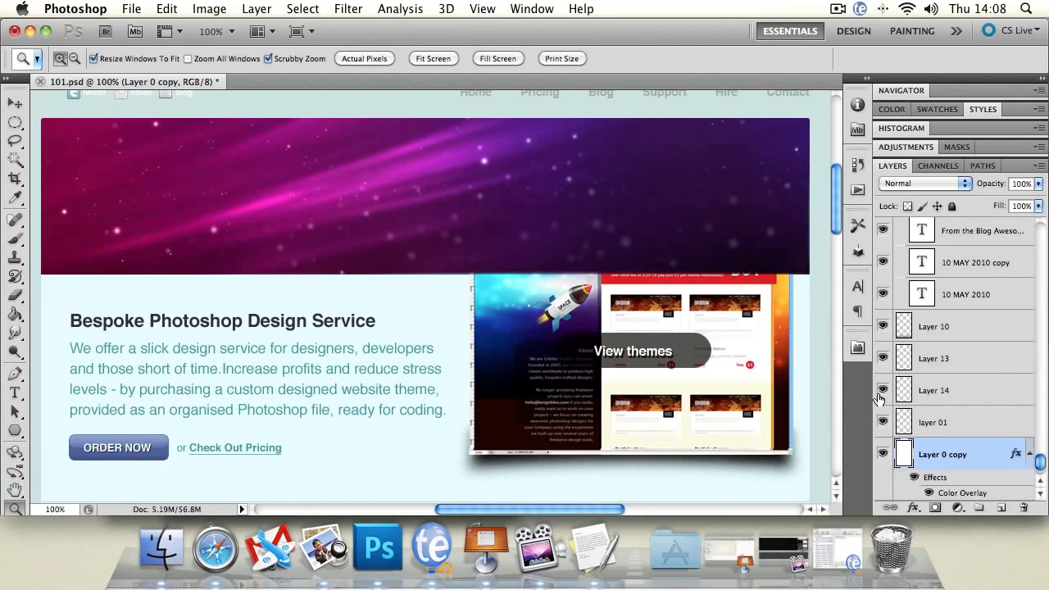
{"action": "left_click_drag", "start_coordinate": [1043, 464], "coordinate": [1034, 232]}
{"action": "scroll", "coordinate": [993, 240], "scroll_direction": "down", "scroll_amount": 10}
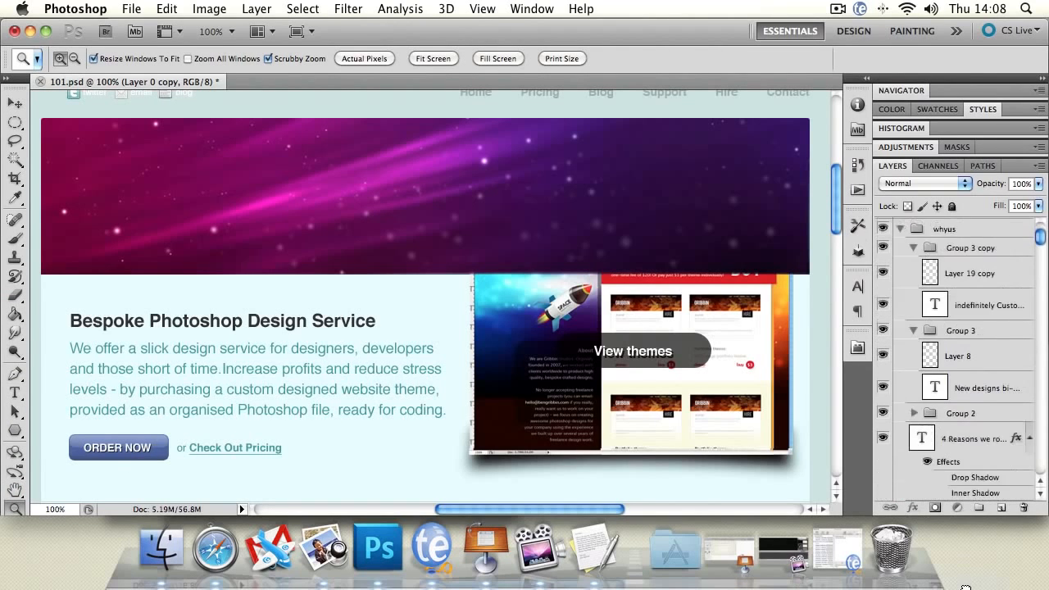
{"action": "scroll", "coordinate": [955, 360], "scroll_direction": "down", "scroll_amount": 10}
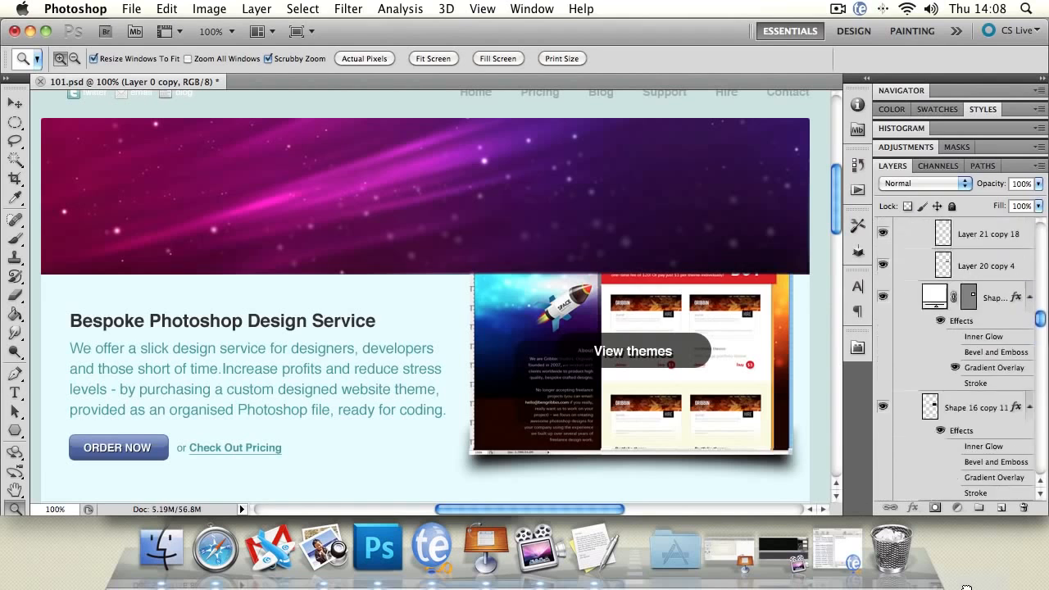
{"action": "left_click_drag", "start_coordinate": [965, 585], "coordinate": [954, 379]}
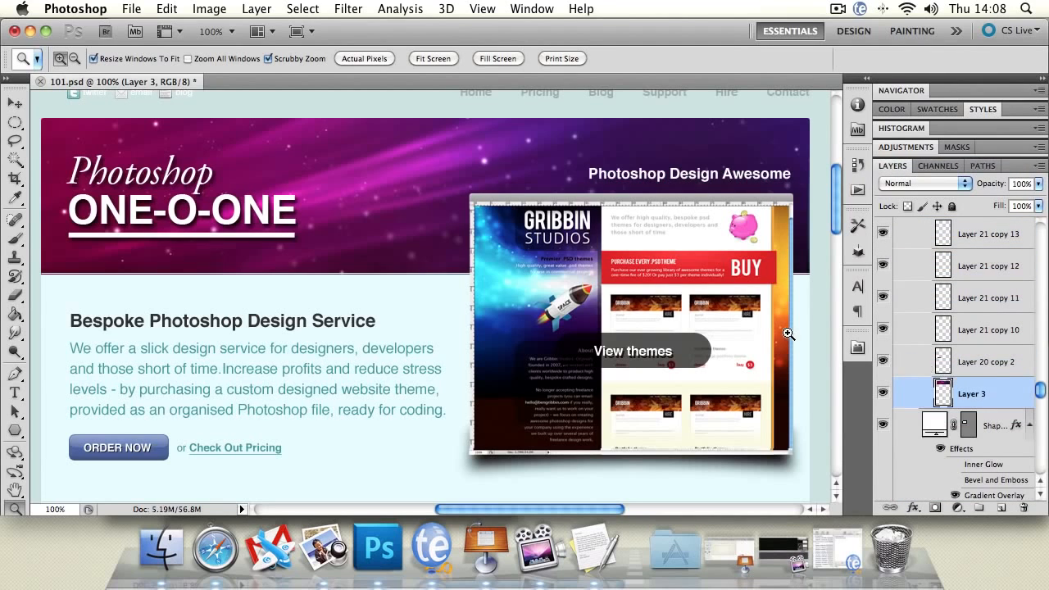
Select Group 9 at the top of the layer stack and place it inside a new group.
{"action": "left_click_drag", "start_coordinate": [1039, 390], "coordinate": [1040, 205]}
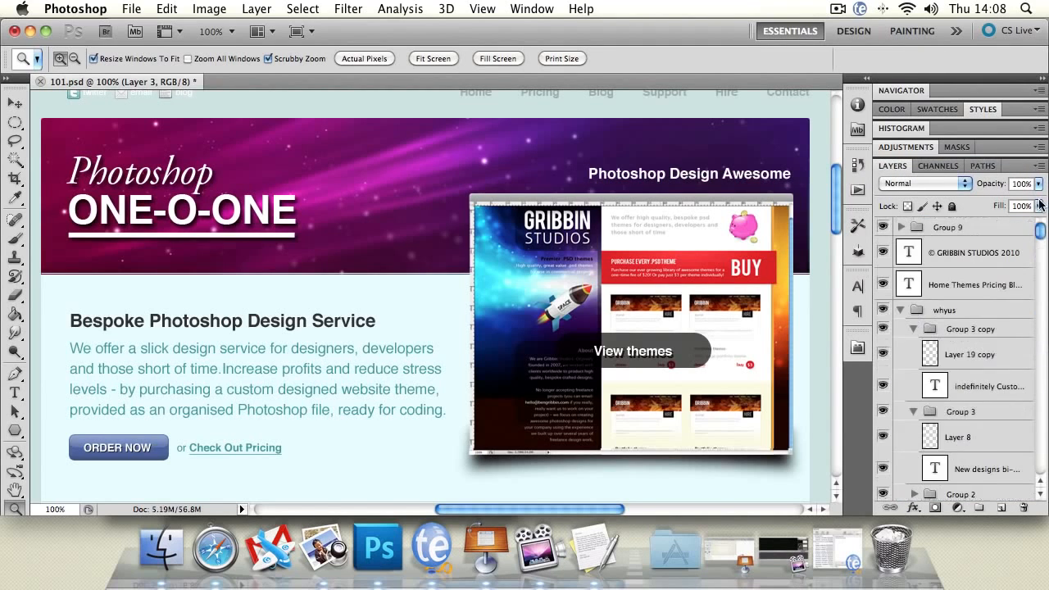
{"action": "left_click", "coordinate": [983, 237]}
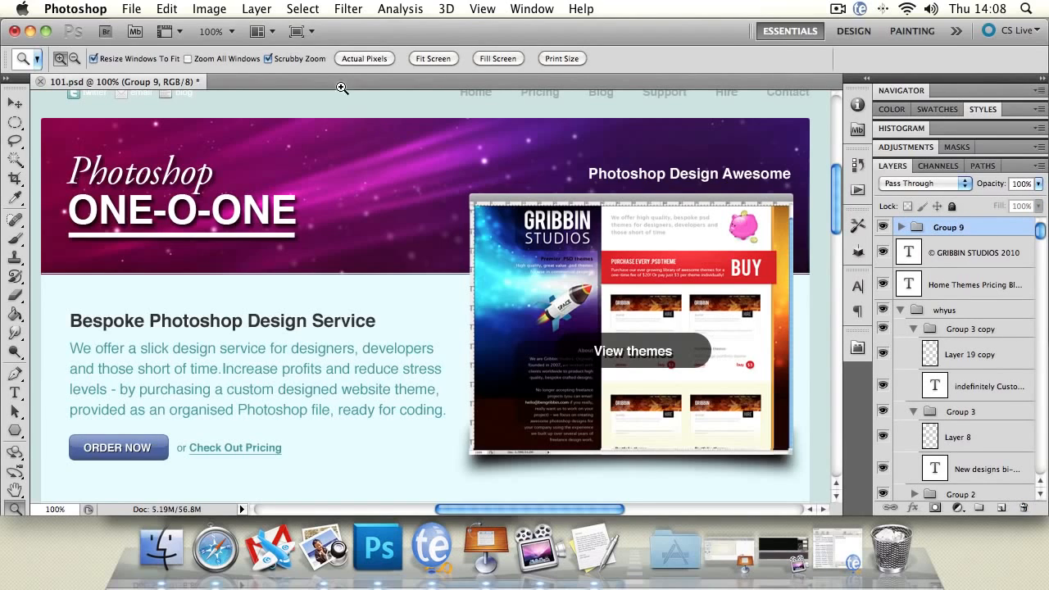
{"action": "left_click", "coordinate": [237, 8]}
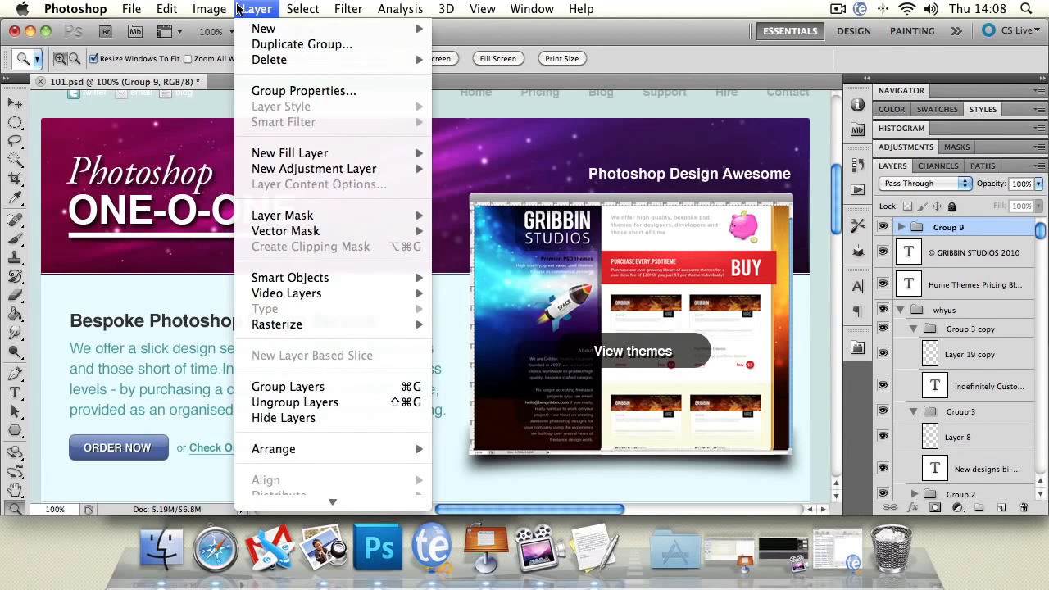
{"action": "mouse_move", "coordinate": [254, 28]}
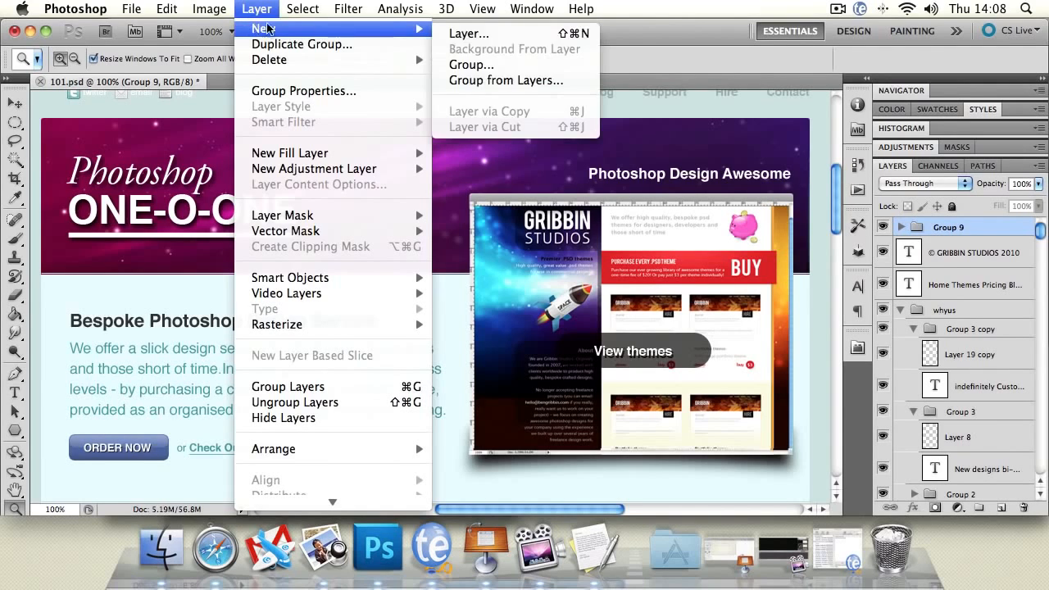
{"action": "left_click", "coordinate": [521, 65]}
{"action": "left_click", "coordinate": [680, 250]}
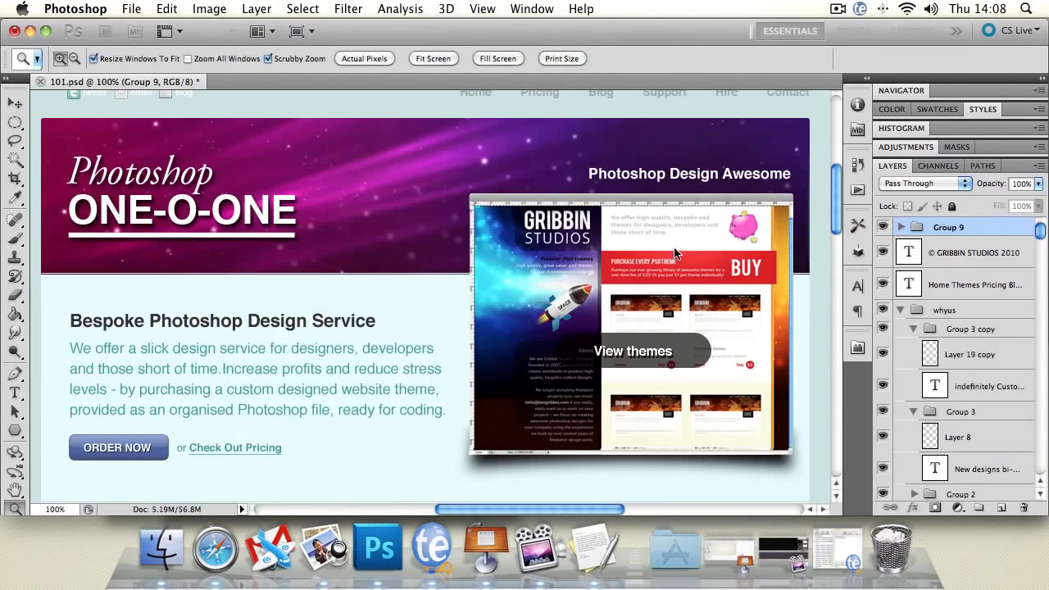
{"action": "key", "text": "super+g"}
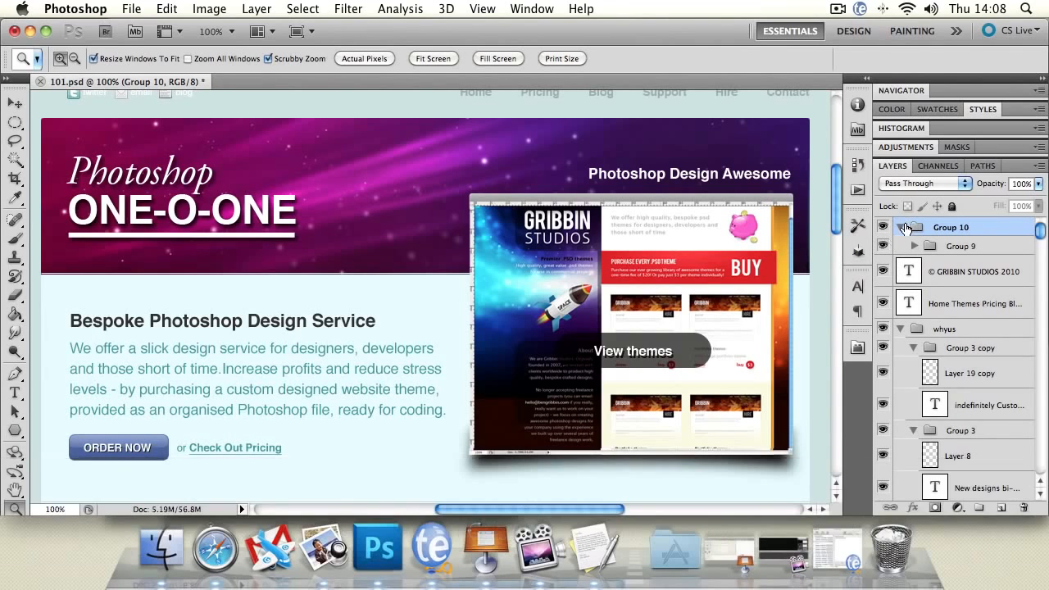
Collapse and re-expand Group 10, and delete the nested Group 9 from it.
{"action": "left_click", "coordinate": [901, 226]}
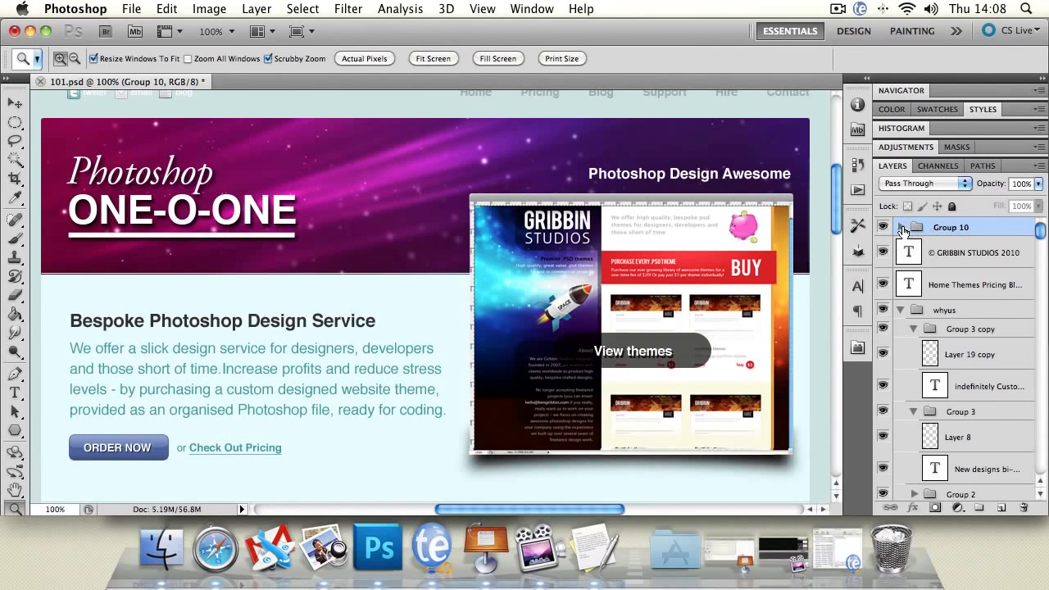
{"action": "left_click", "coordinate": [901, 227]}
{"action": "left_click_drag", "start_coordinate": [942, 249], "coordinate": [1024, 507]}
Rename Group 10 as Rectangle.
{"action": "double_click", "coordinate": [958, 229]}
{"action": "left_click", "coordinate": [968, 228]}
{"action": "key", "text": "BackSpace"}
{"action": "key", "text": "BackSpace"}
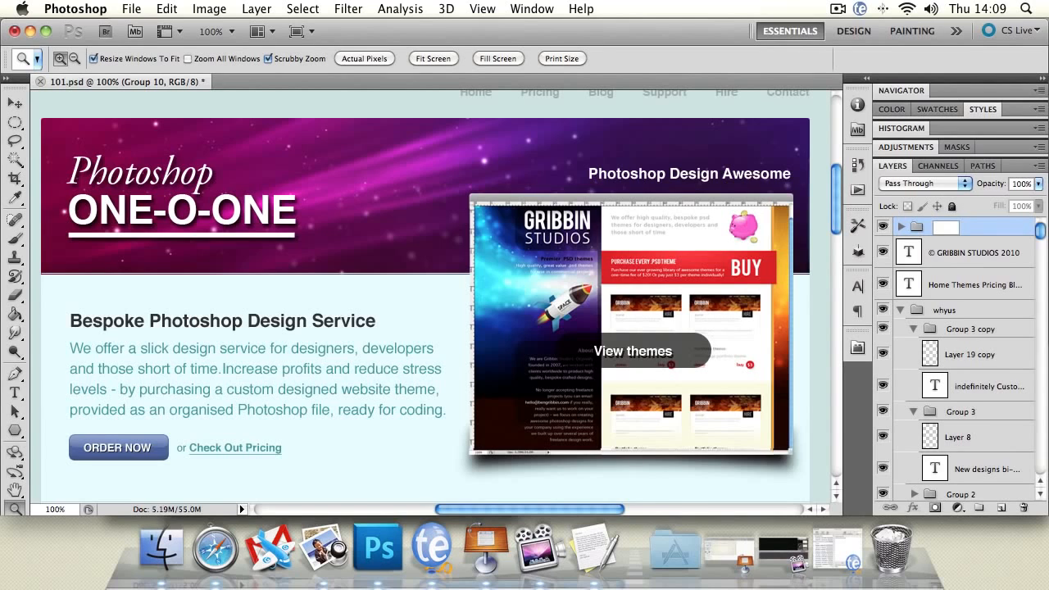
{"action": "key", "text": "shift"}
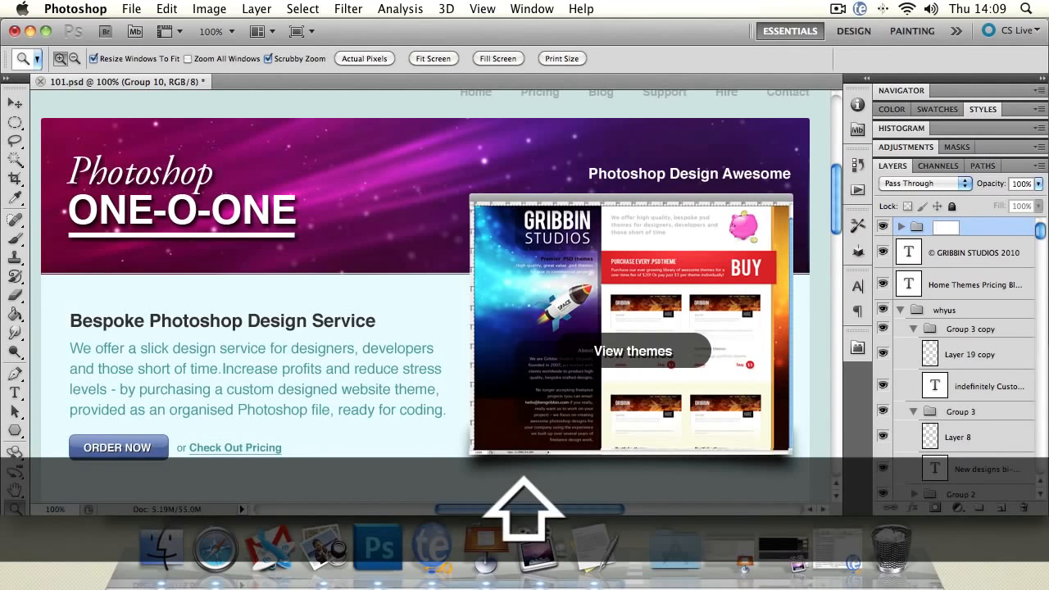
{"action": "type", "text": "Recta"}
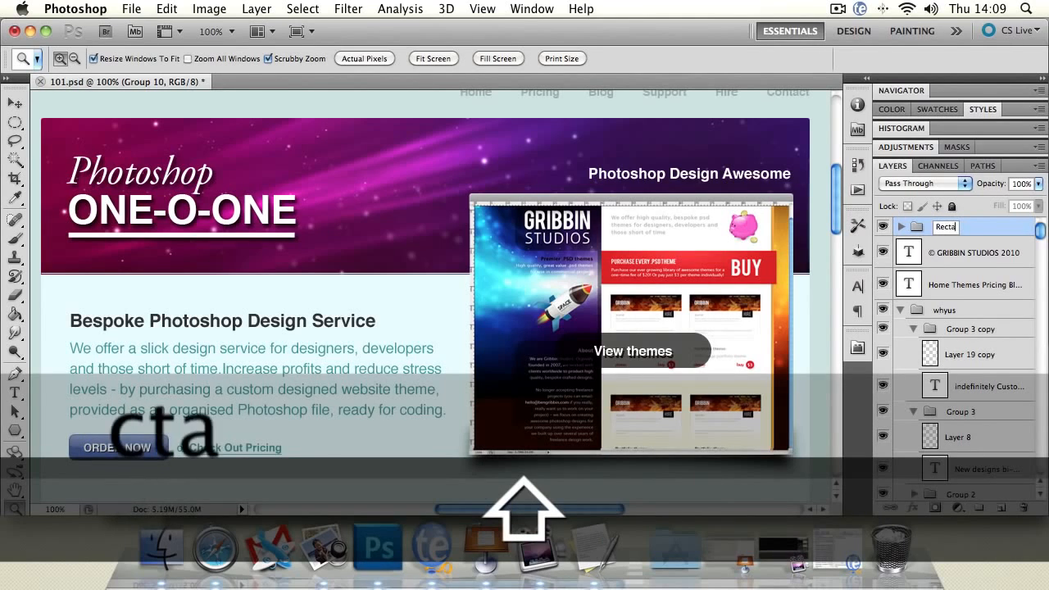
{"action": "type", "text": "ngle"}
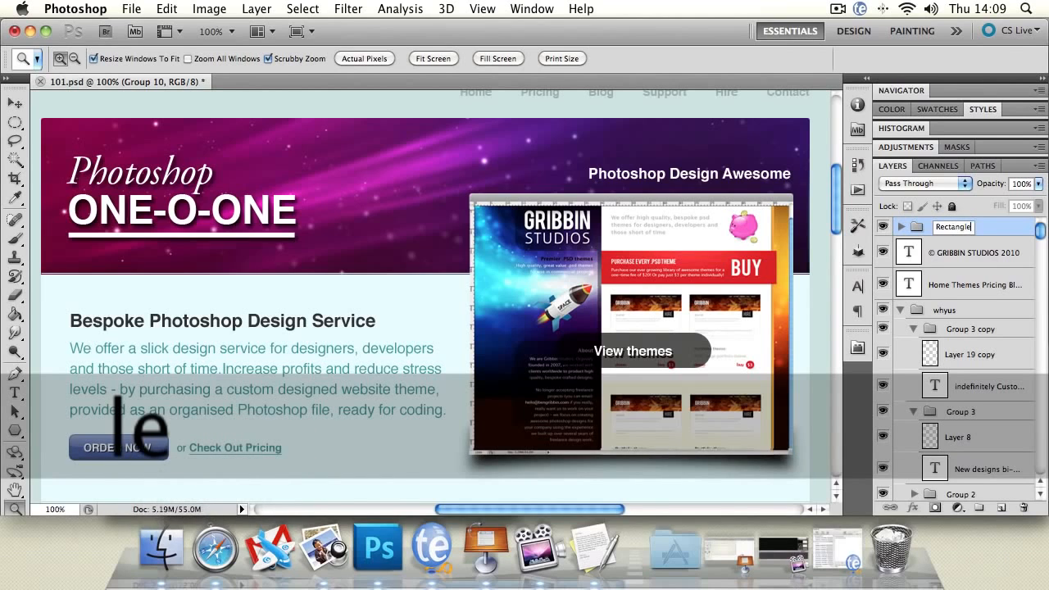
{"action": "key", "text": "Return"}
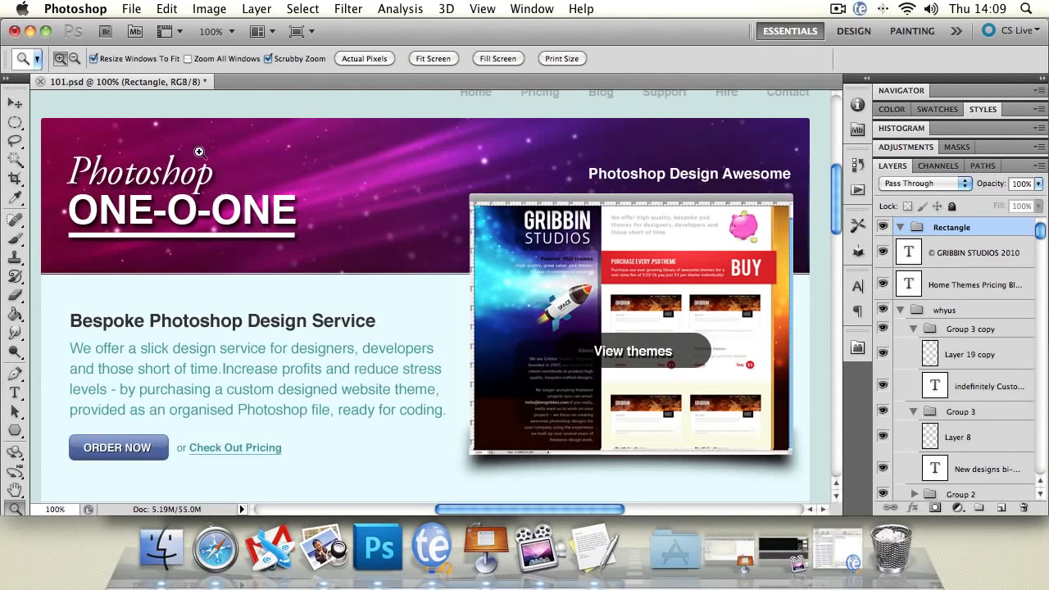
Select the navigation menu's text layer with the Move tool and put it into the Rectangle group.
{"action": "key", "text": "v"}
{"action": "left_click", "coordinate": [602, 97]}
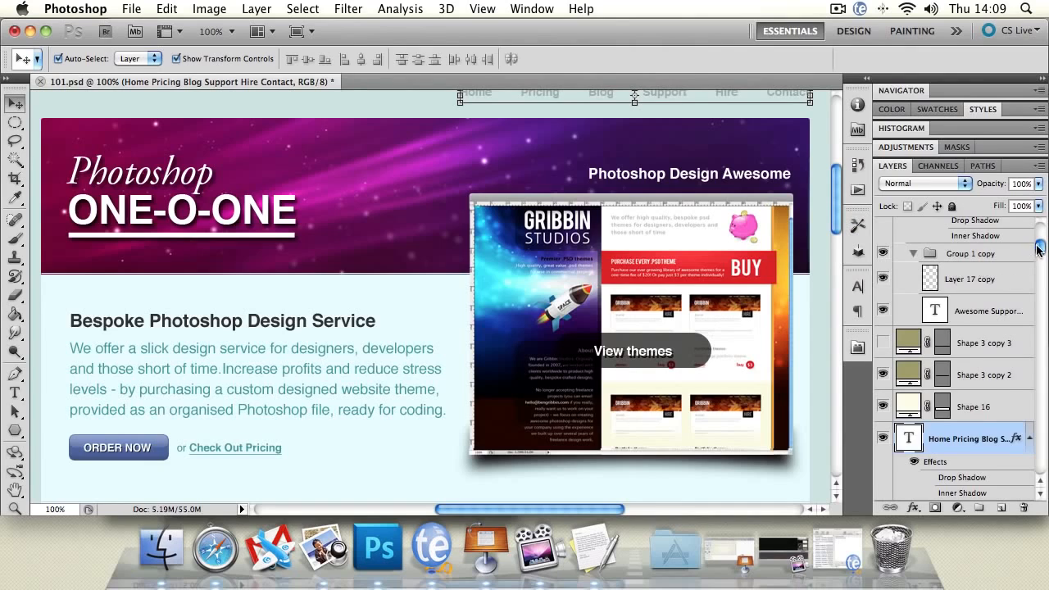
{"action": "mouse_move", "coordinate": [1037, 249]}
{"action": "left_mouse_down"}
{"action": "mouse_move", "coordinate": [1037, 164]}
{"action": "mouse_move", "coordinate": [1042, 255]}
{"action": "left_mouse_up"}
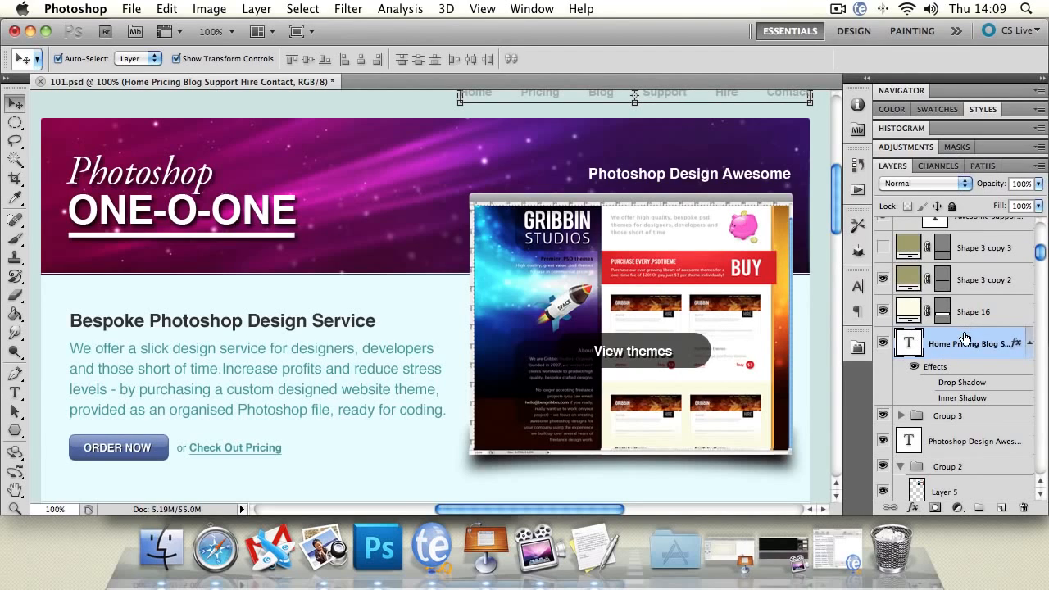
{"action": "left_click_drag", "start_coordinate": [965, 337], "coordinate": [932, 216]}
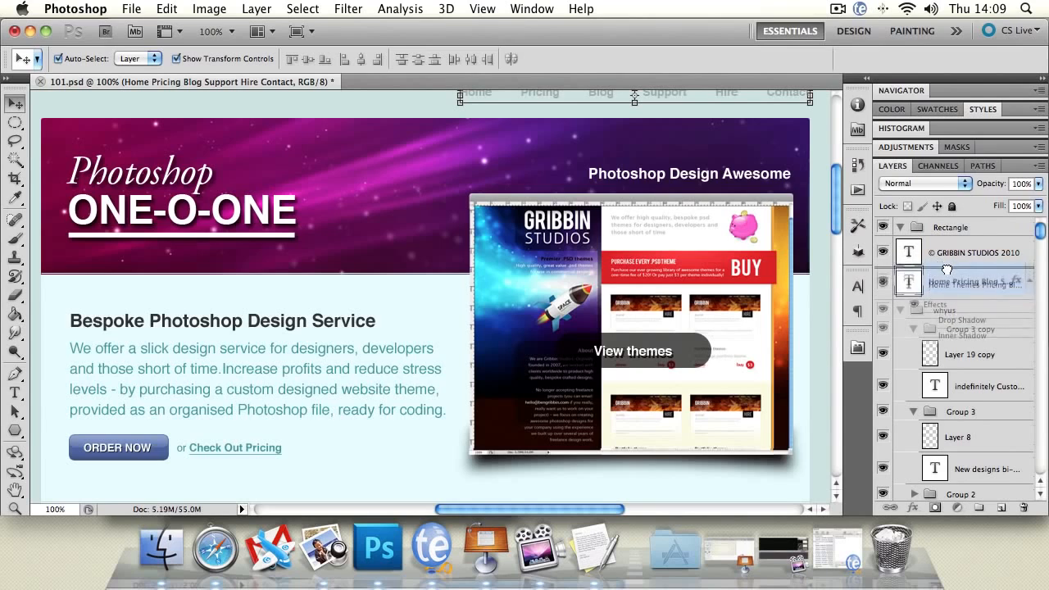
{"action": "left_click_drag", "start_coordinate": [949, 267], "coordinate": [915, 231]}
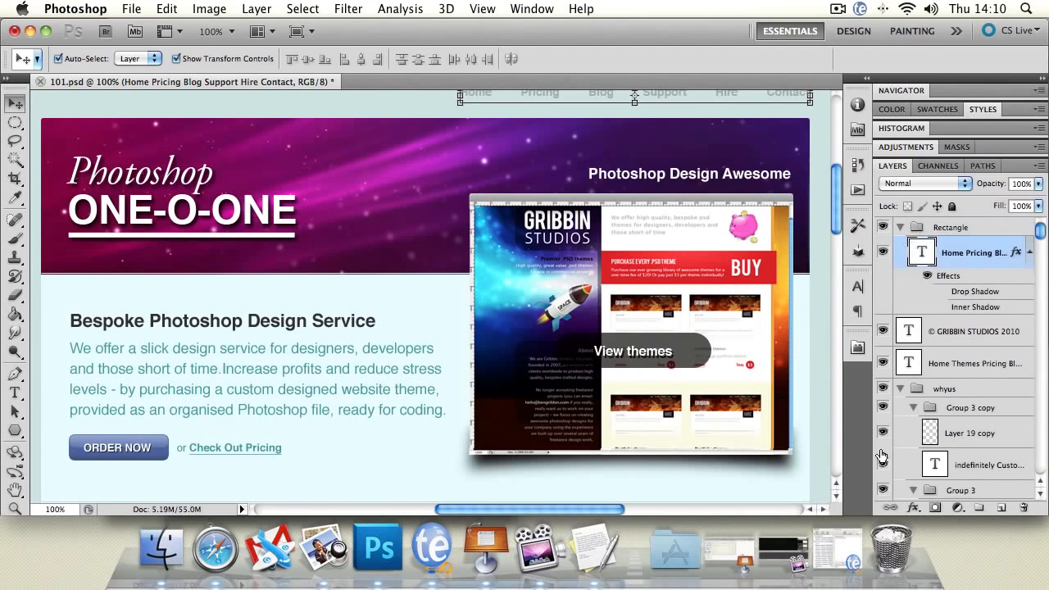
Collapse the Rectangle group, hide and show it twice, and expand it again.
{"action": "left_click", "coordinate": [899, 227]}
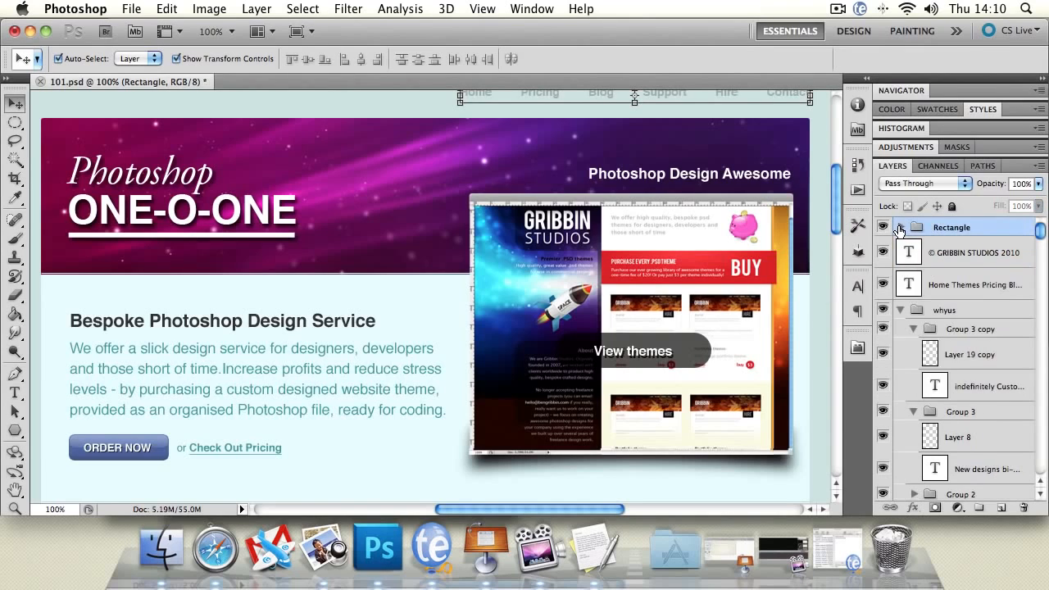
{"action": "left_click", "coordinate": [883, 227]}
{"action": "left_click", "coordinate": [882, 228]}
{"action": "left_click", "coordinate": [882, 228]}
{"action": "left_click", "coordinate": [883, 228]}
{"action": "left_click", "coordinate": [899, 227]}
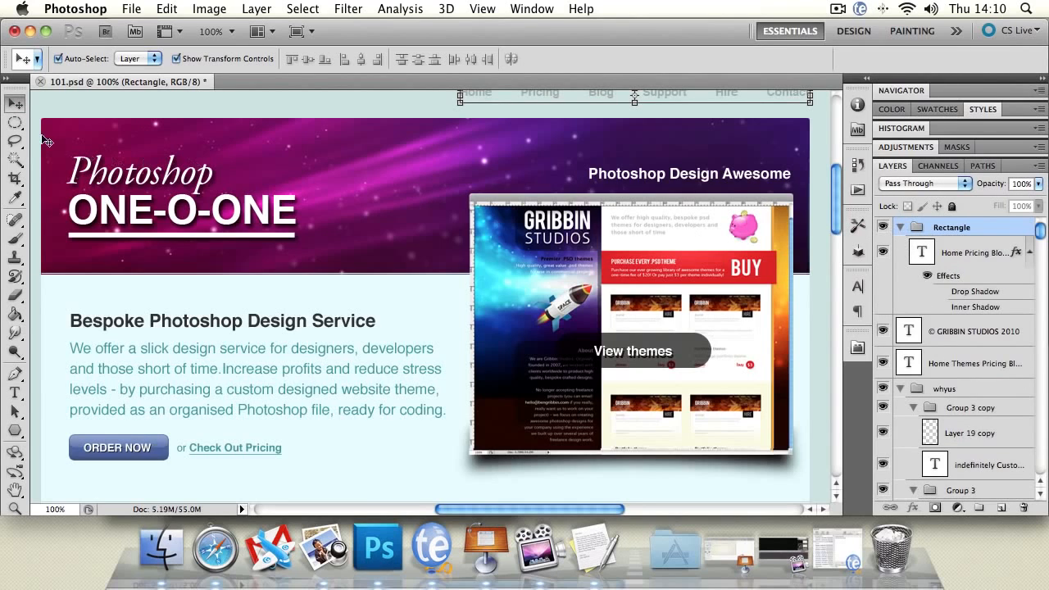
Move the Bespoke Photoshop Design Service and Photoshop Design Awesome text layers into the Rectangle group.
{"action": "left_click", "coordinate": [218, 330]}
{"action": "left_click_drag", "start_coordinate": [983, 492], "coordinate": [975, 236]}
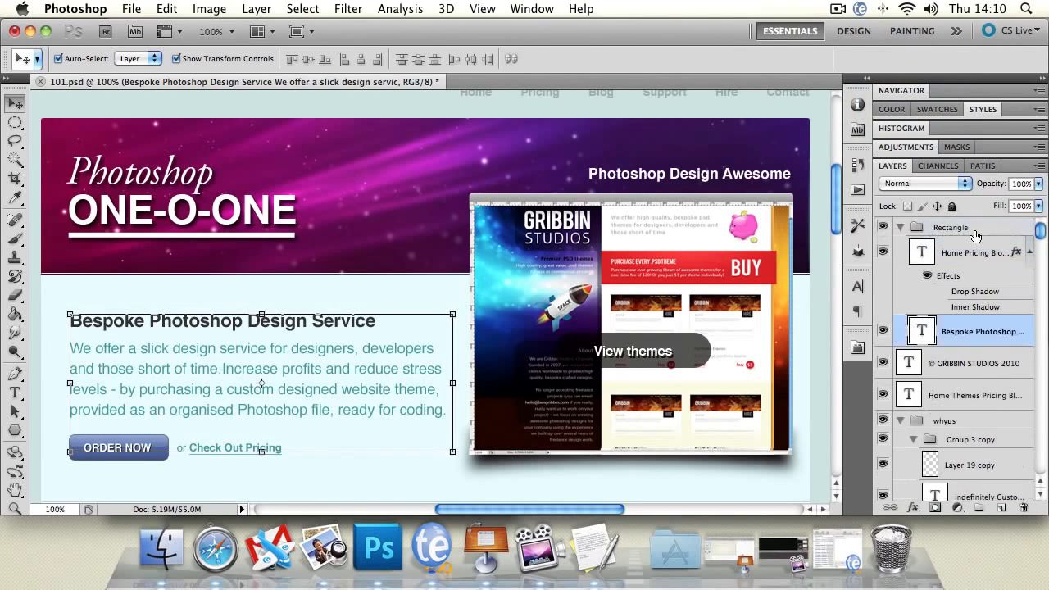
{"action": "left_click", "coordinate": [678, 179]}
{"action": "left_click_drag", "start_coordinate": [979, 488], "coordinate": [965, 291]}
Move the mock-up's Group 2 and the ONE-O-ONE title's Group 1 into the Rectangle group, placing Group 2 above the Bespoke Photoshop text layer.
{"action": "left_click", "coordinate": [665, 254]}
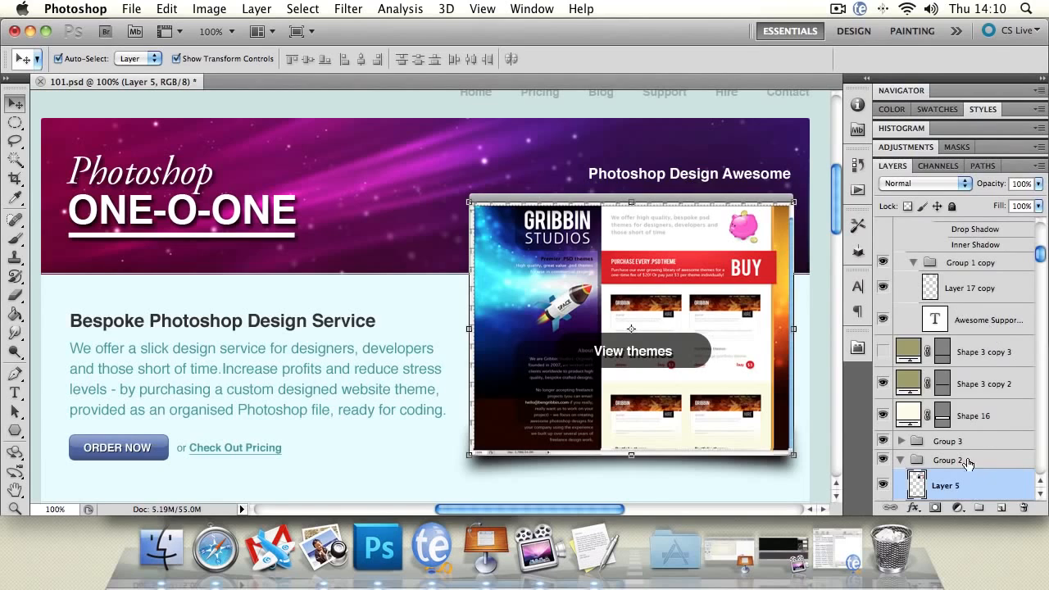
{"action": "left_click_drag", "start_coordinate": [963, 461], "coordinate": [953, 232]}
{"action": "left_click", "coordinate": [910, 390]}
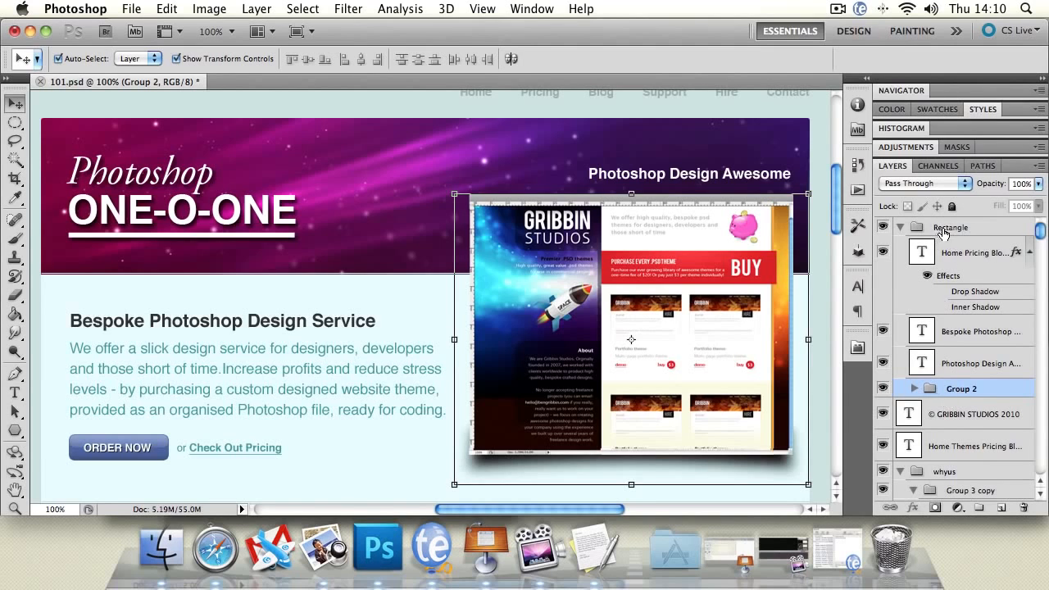
{"action": "left_click_drag", "start_coordinate": [955, 393], "coordinate": [960, 307]}
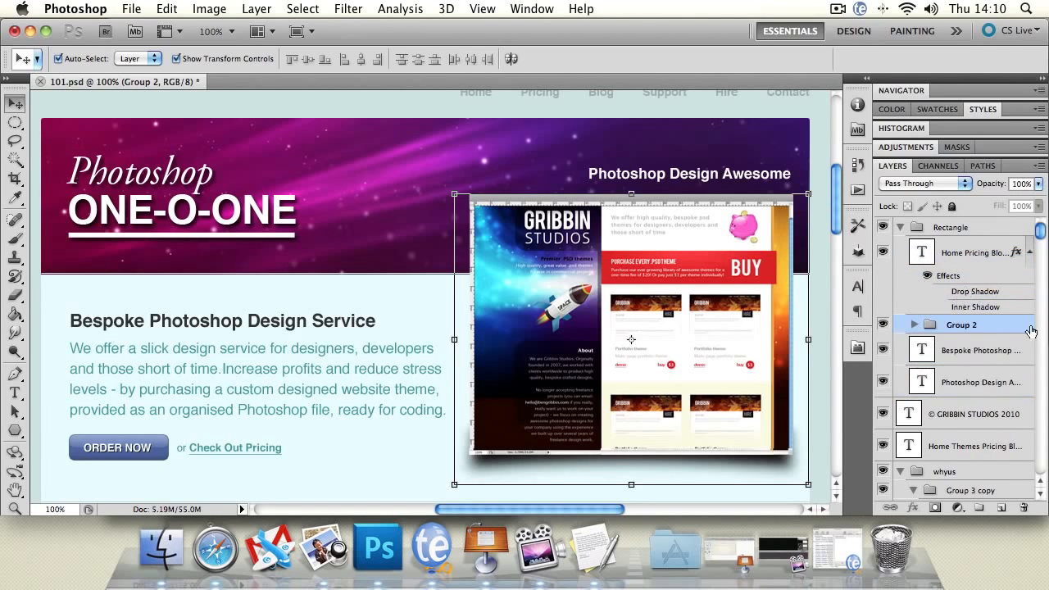
{"action": "left_click", "coordinate": [901, 228]}
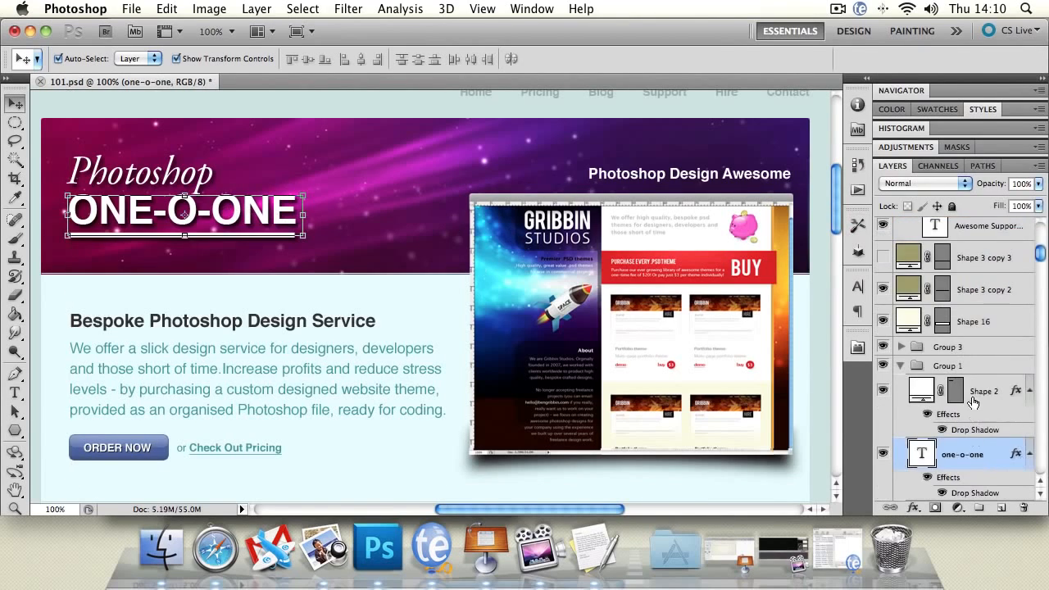
{"action": "left_click_drag", "start_coordinate": [950, 371], "coordinate": [975, 227]}
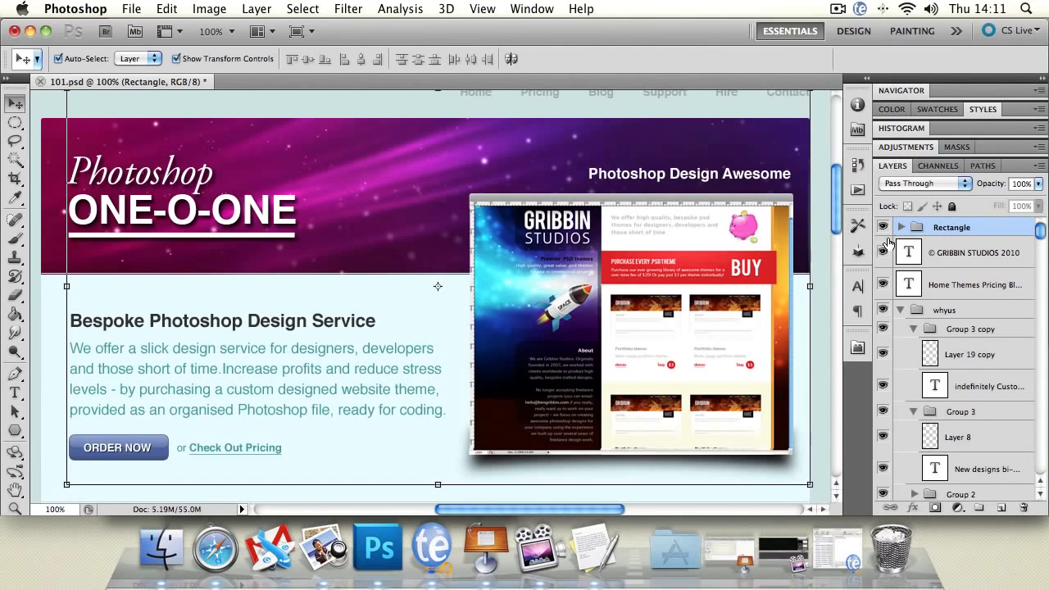
Toggle the visibility of the filled Rectangle group off and on twice.
{"action": "left_click", "coordinate": [882, 227]}
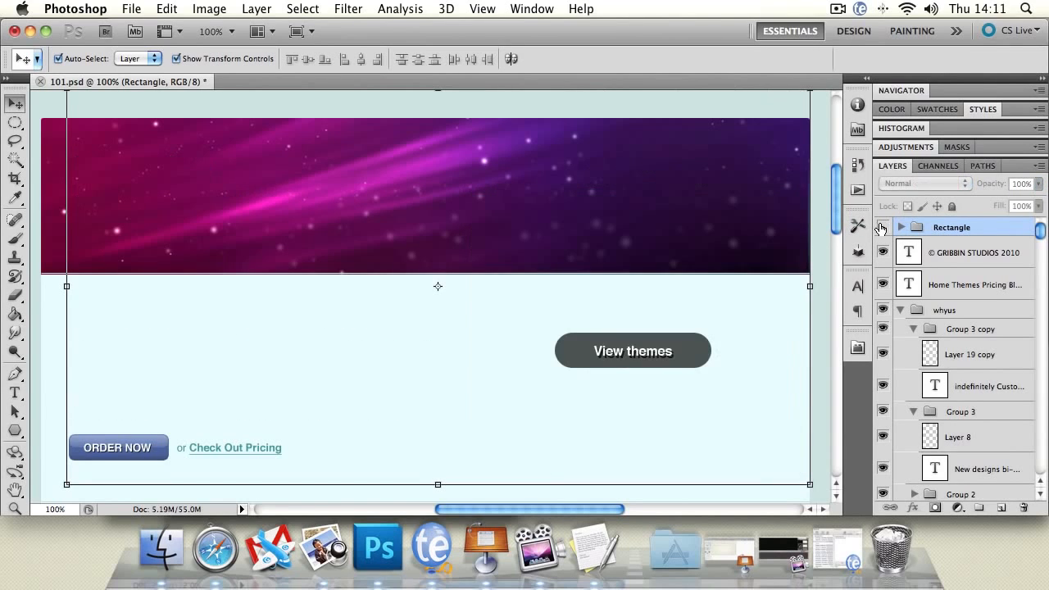
{"action": "left_click", "coordinate": [882, 227]}
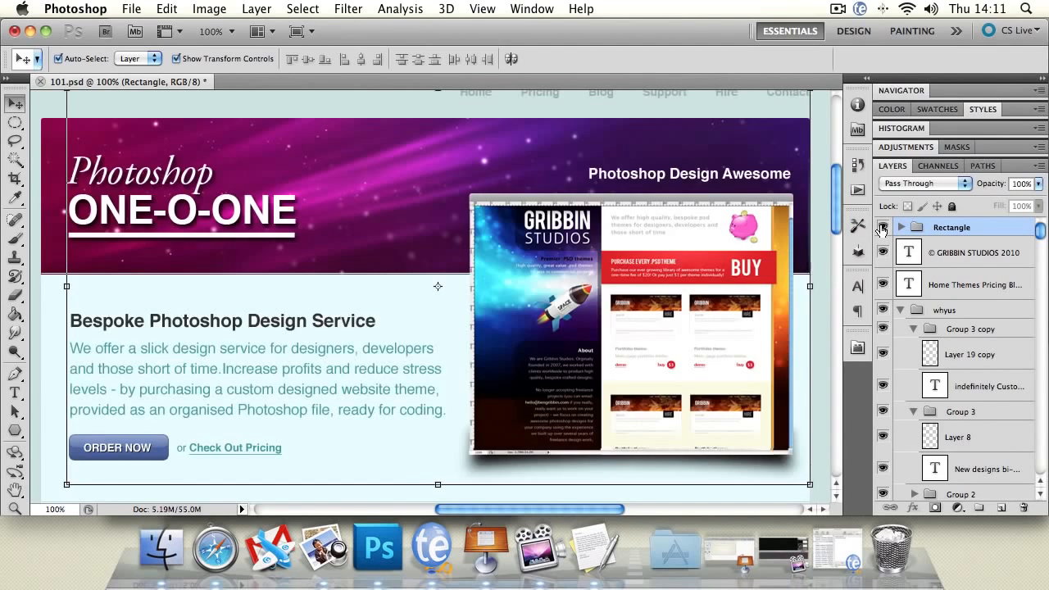
{"action": "left_click", "coordinate": [881, 227]}
{"action": "left_click", "coordinate": [881, 227]}
Switch the Move tool's auto-select from Layer to Group and select the whole Rectangle group via the Photoshop title on the canvas.
{"action": "left_click", "coordinate": [137, 174]}
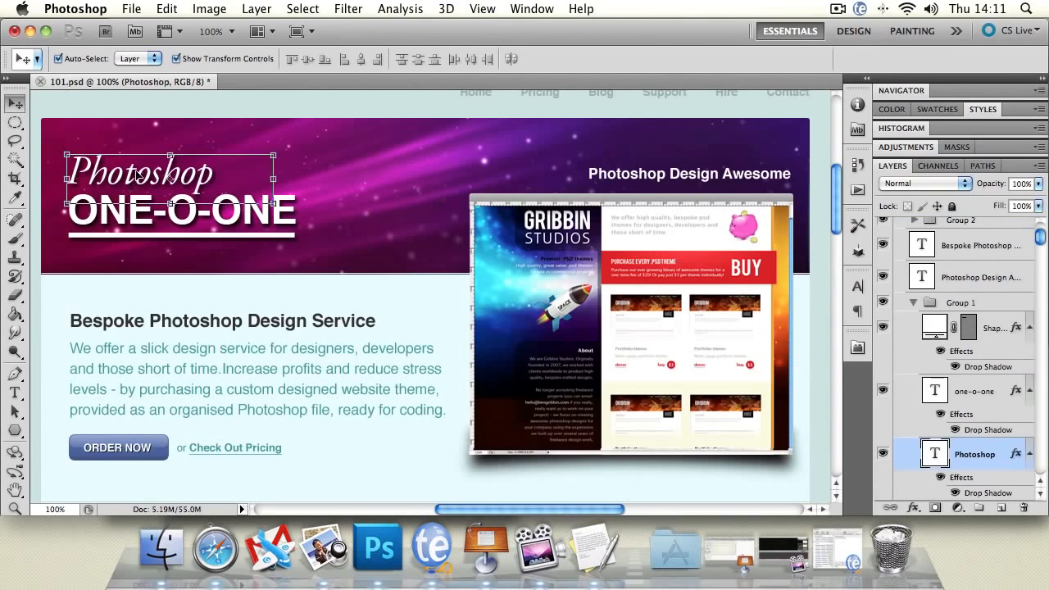
{"action": "left_click", "coordinate": [146, 60]}
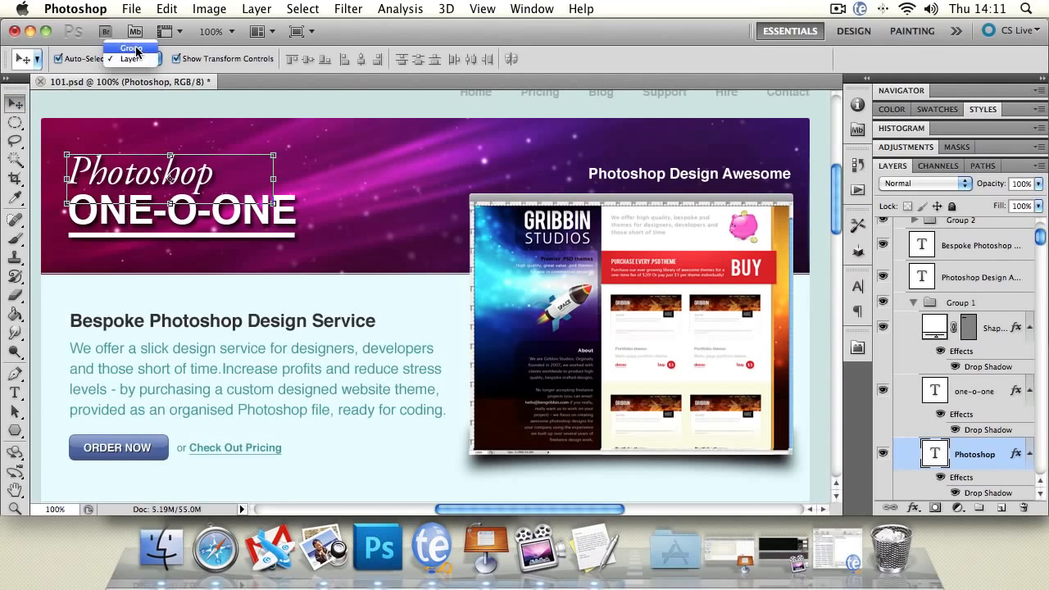
{"action": "left_click", "coordinate": [131, 48]}
{"action": "left_click_drag", "start_coordinate": [1042, 239], "coordinate": [1042, 226]}
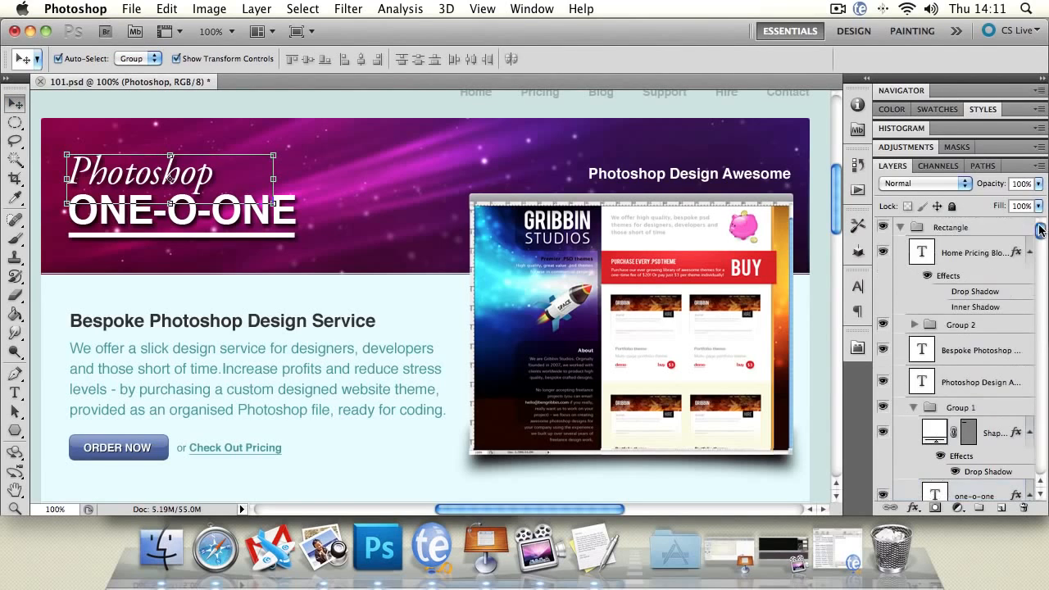
{"action": "left_click", "coordinate": [168, 178]}
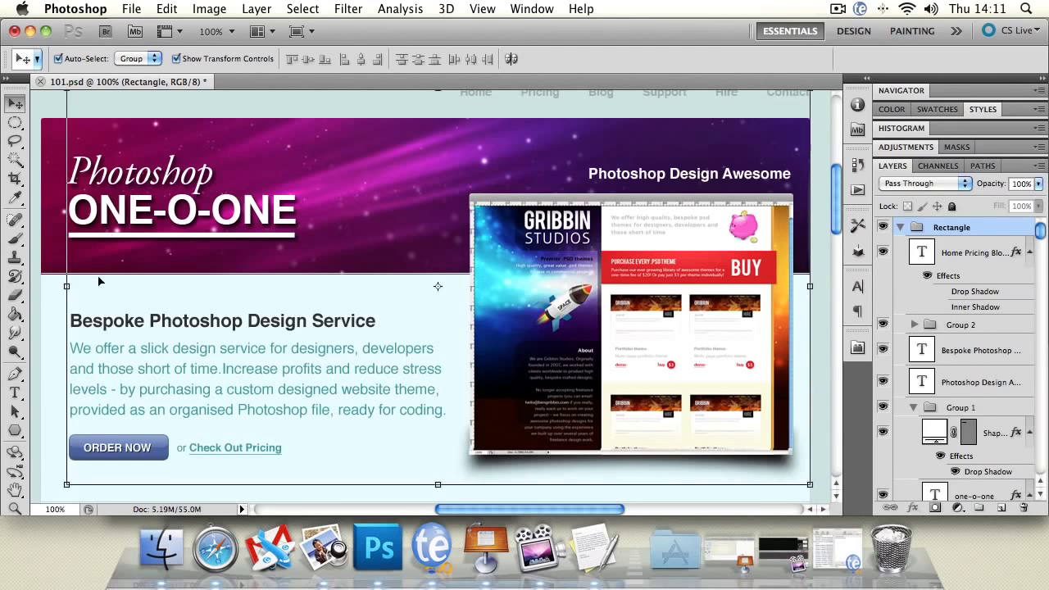
Scale the whole Rectangle group down proportionally and delete it from the document.
{"action": "left_click", "coordinate": [809, 484]}
{"action": "left_click_drag", "start_coordinate": [655, 378], "coordinate": [534, 323]}
{"action": "key", "text": "Return"}
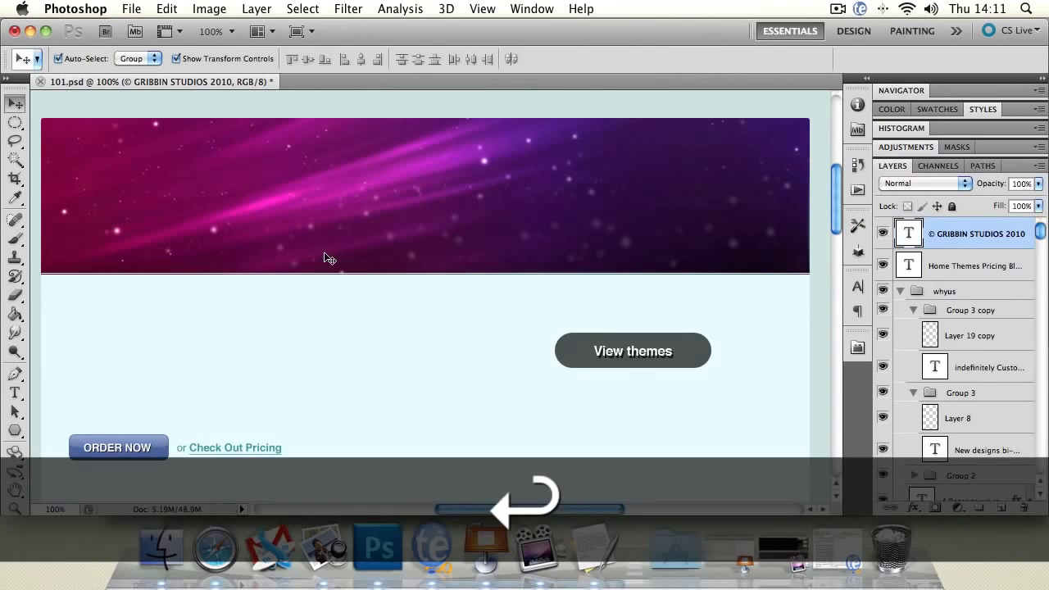
Restore the deleted Rectangle group and undo its move and scaling.
{"action": "key", "text": "super+z"}
{"action": "key", "text": "super+z"}
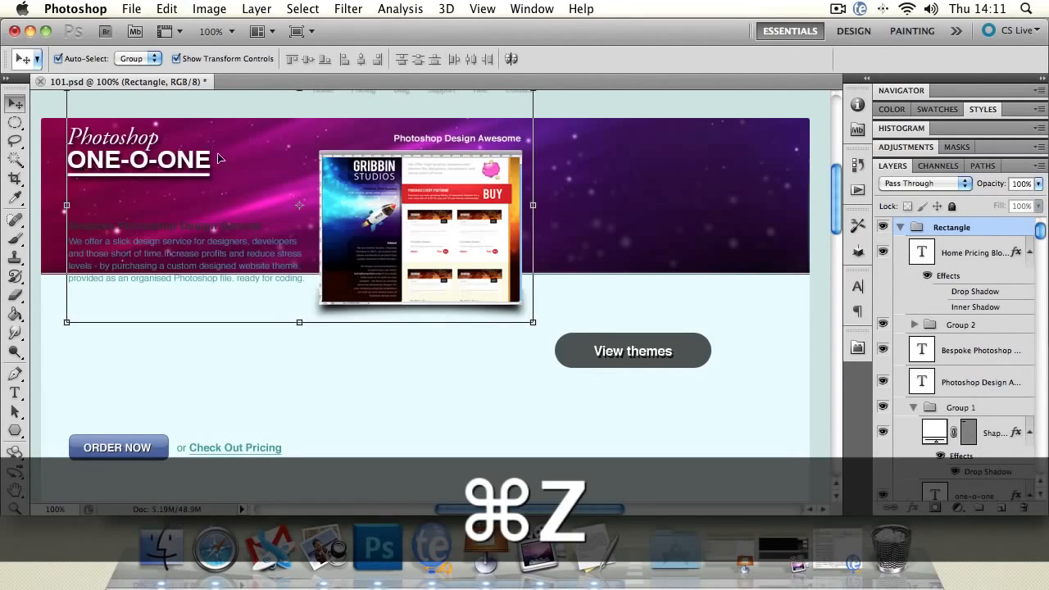
{"action": "key", "text": "super+z"}
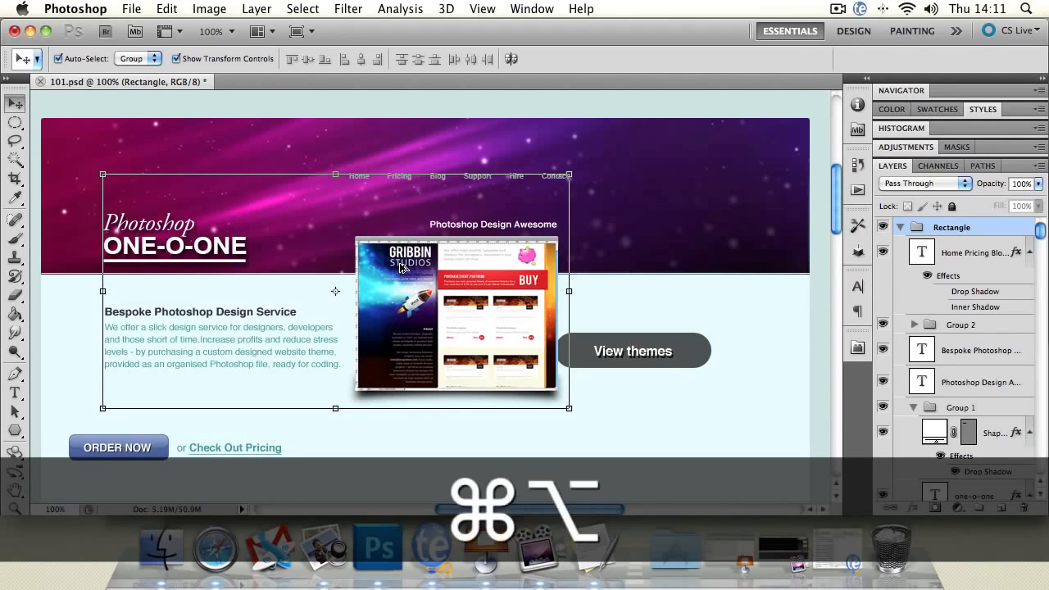
{"action": "key", "text": "super+alt+z"}
{"action": "key", "text": "super+alt+z"}
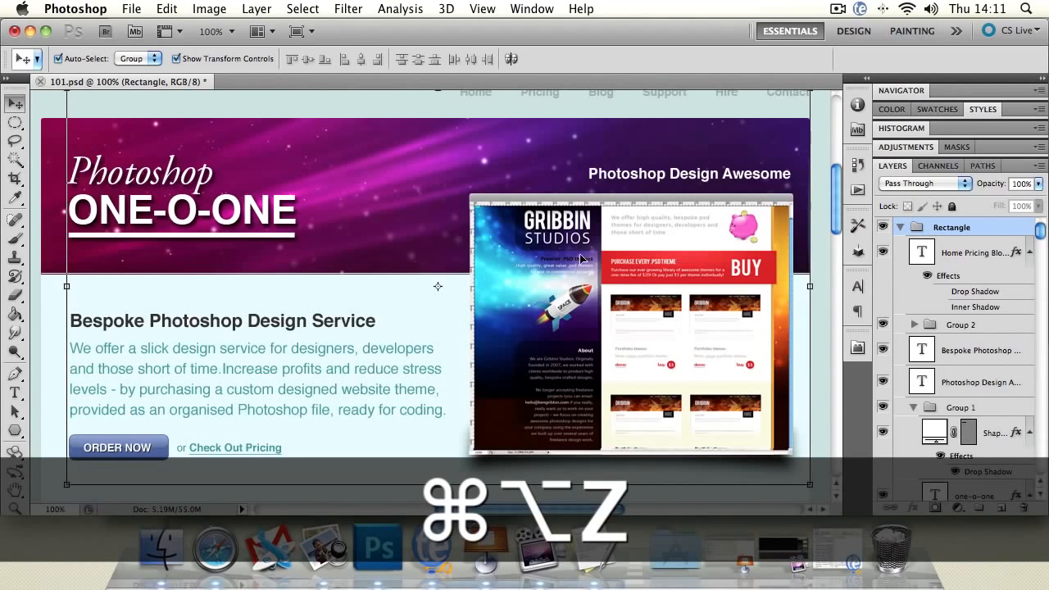
Collapse the Rectangle group and toggle its visibility off and on several times, leaving it visible.
{"action": "left_click", "coordinate": [900, 227]}
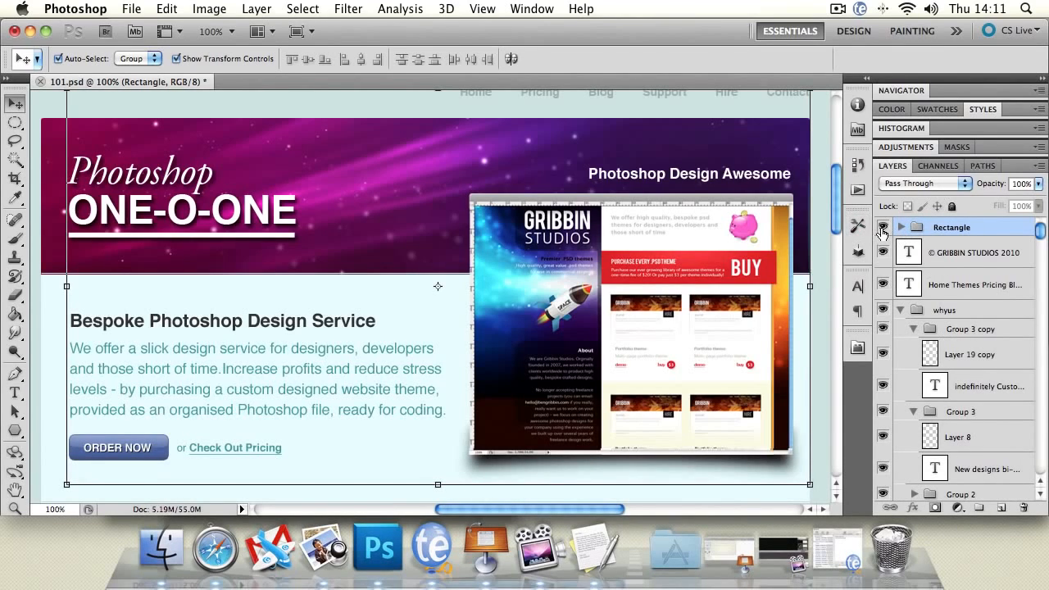
{"action": "left_click", "coordinate": [882, 230]}
{"action": "left_click", "coordinate": [881, 229]}
{"action": "left_click", "coordinate": [882, 230]}
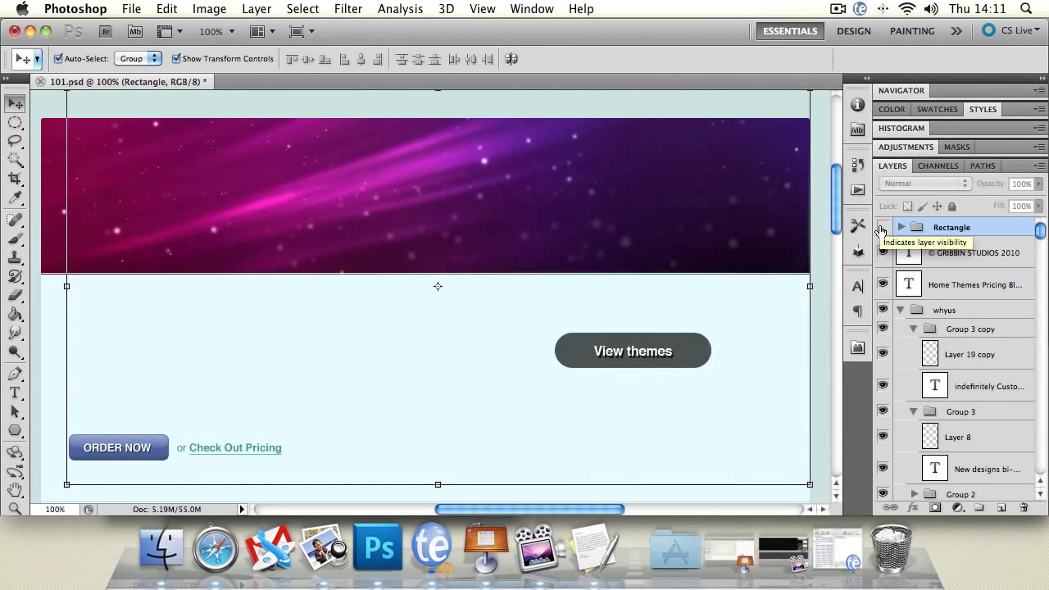
{"action": "left_click", "coordinate": [882, 230]}
{"action": "left_click", "coordinate": [882, 229]}
{"action": "left_click", "coordinate": [881, 230]}
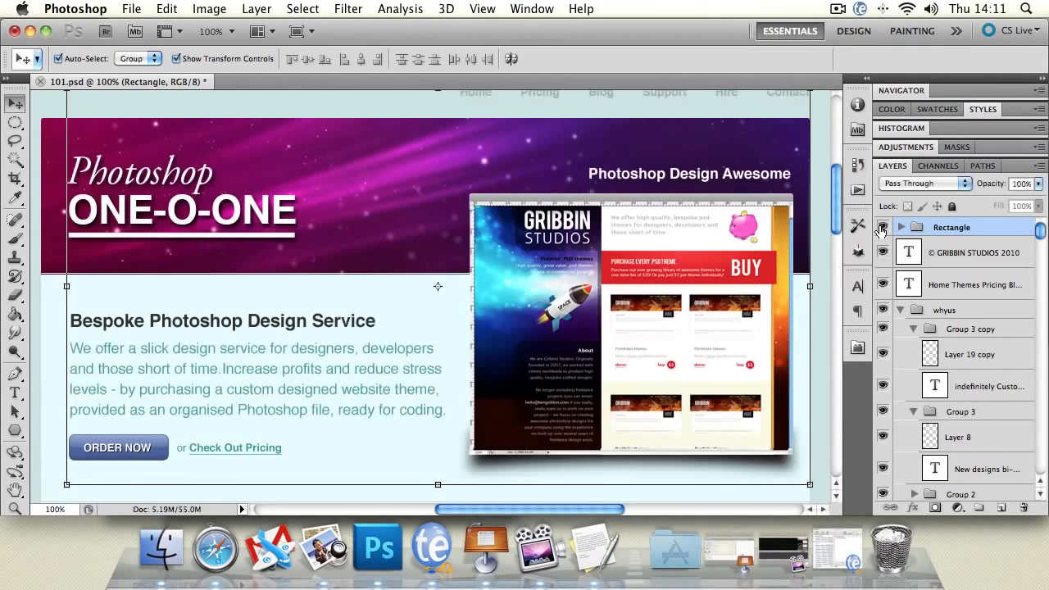
{"action": "left_click", "coordinate": [881, 229]}
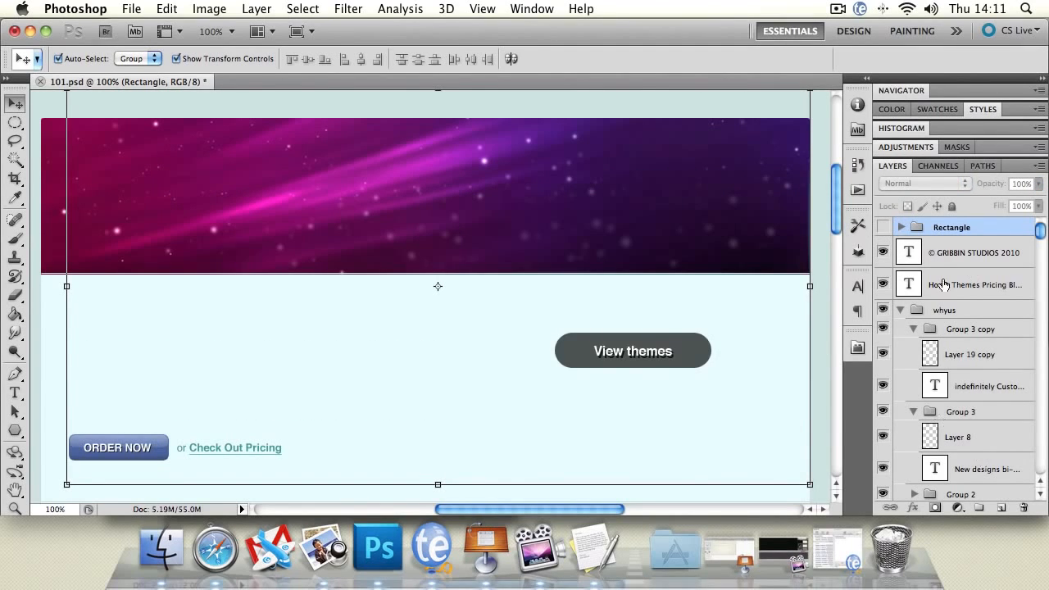
{"action": "left_click", "coordinate": [882, 229]}
Collapse the whyus group and set the blending mode of the banner's design group to Normal.
{"action": "left_click", "coordinate": [348, 152]}
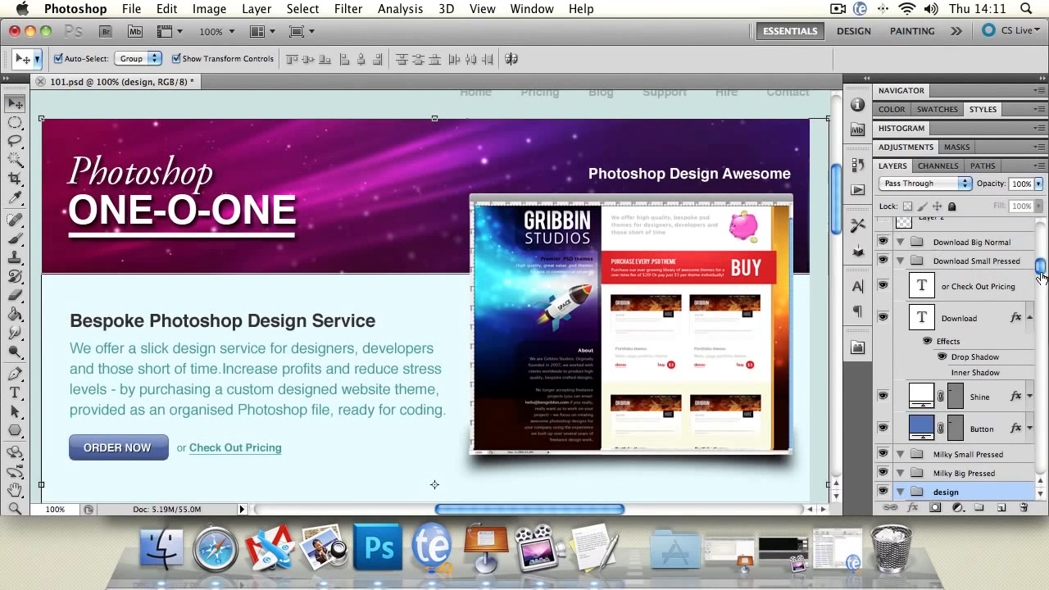
{"action": "left_click_drag", "start_coordinate": [1042, 266], "coordinate": [1040, 233]}
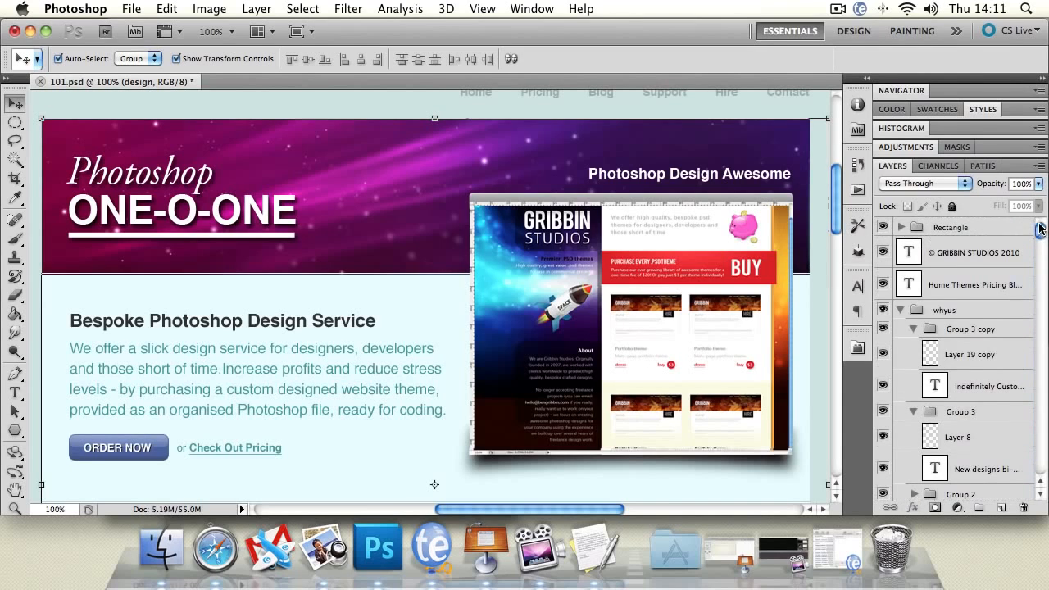
{"action": "left_click", "coordinate": [900, 310]}
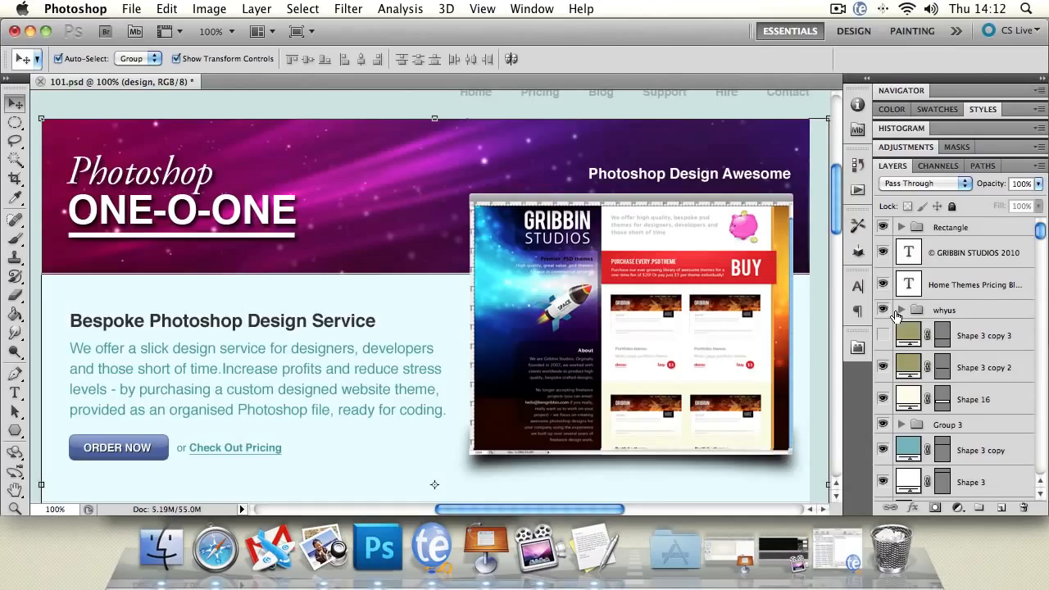
{"action": "left_click", "coordinate": [932, 188]}
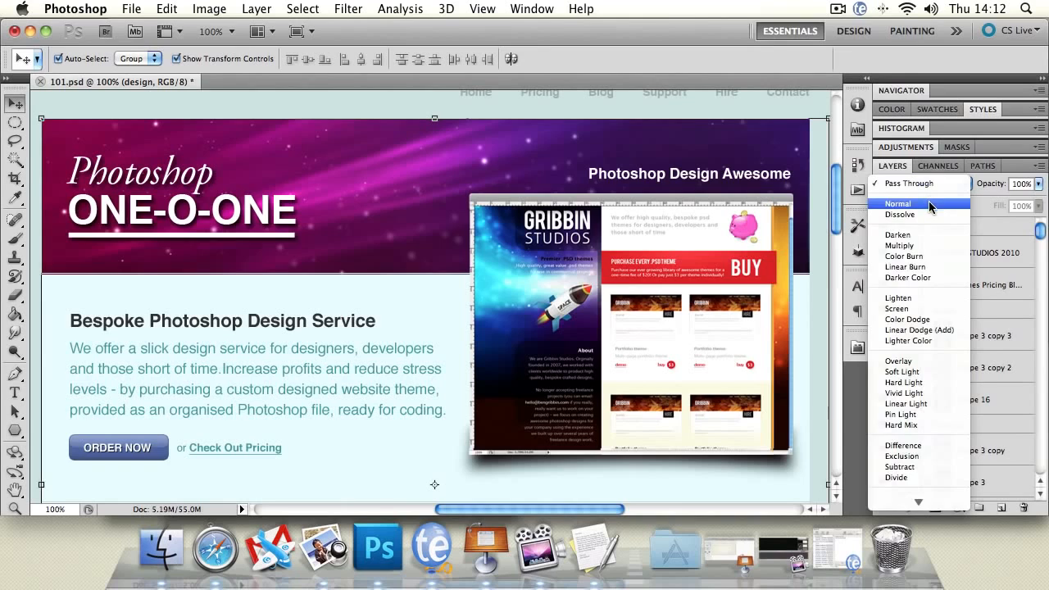
{"action": "left_click", "coordinate": [932, 207]}
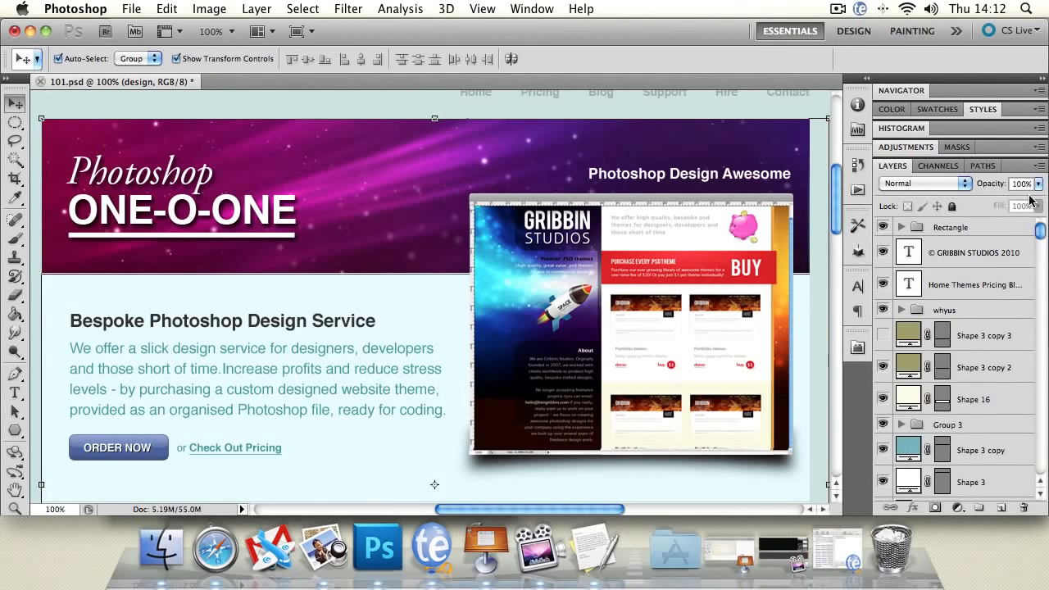
Select the Rectangle group and set its blending mode to Normal.
{"action": "left_click", "coordinate": [955, 228]}
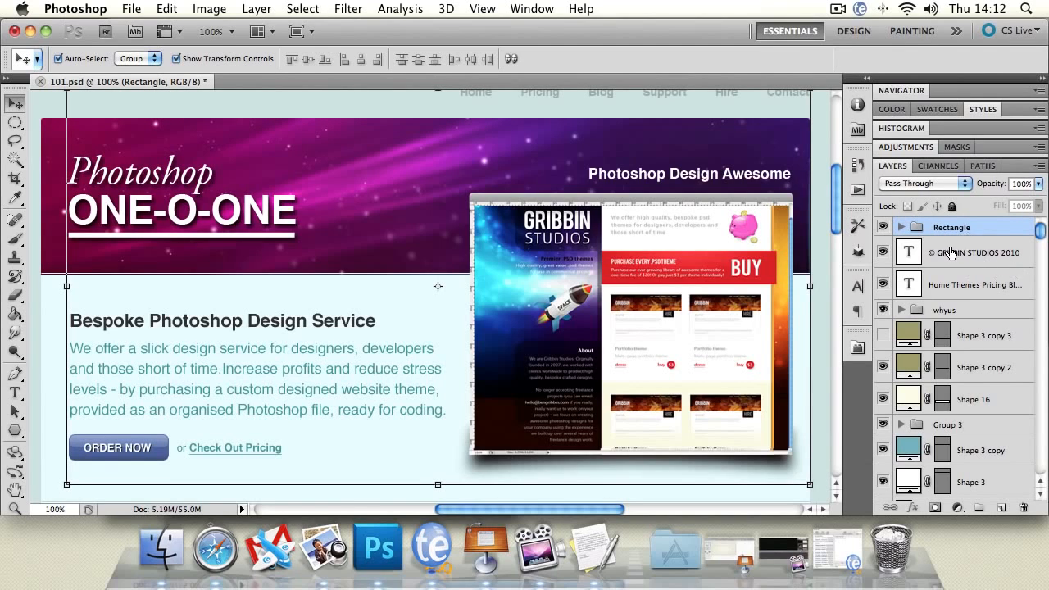
{"action": "left_click", "coordinate": [909, 186]}
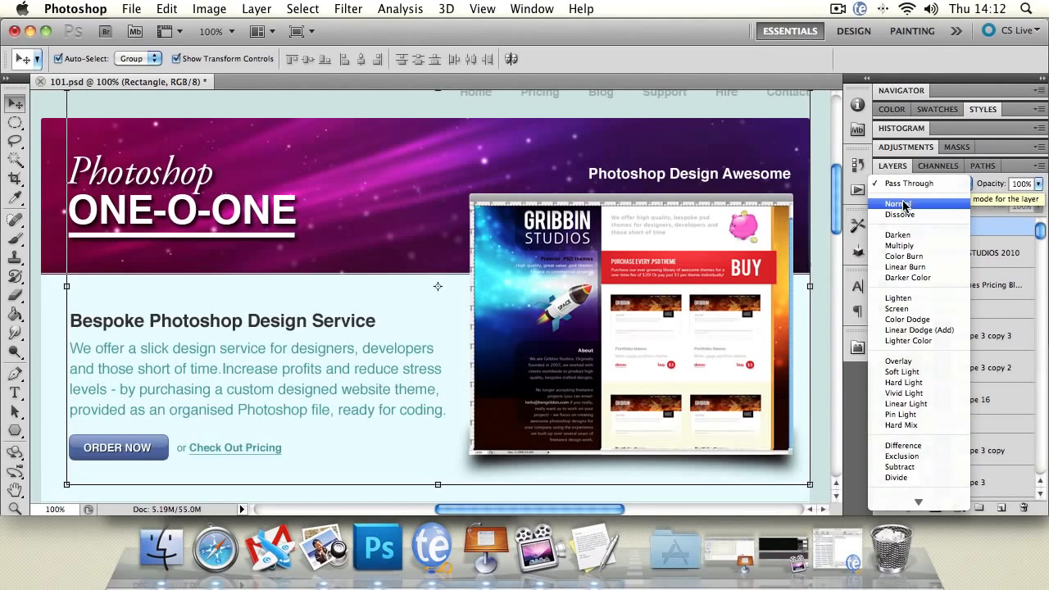
{"action": "left_click", "coordinate": [904, 204]}
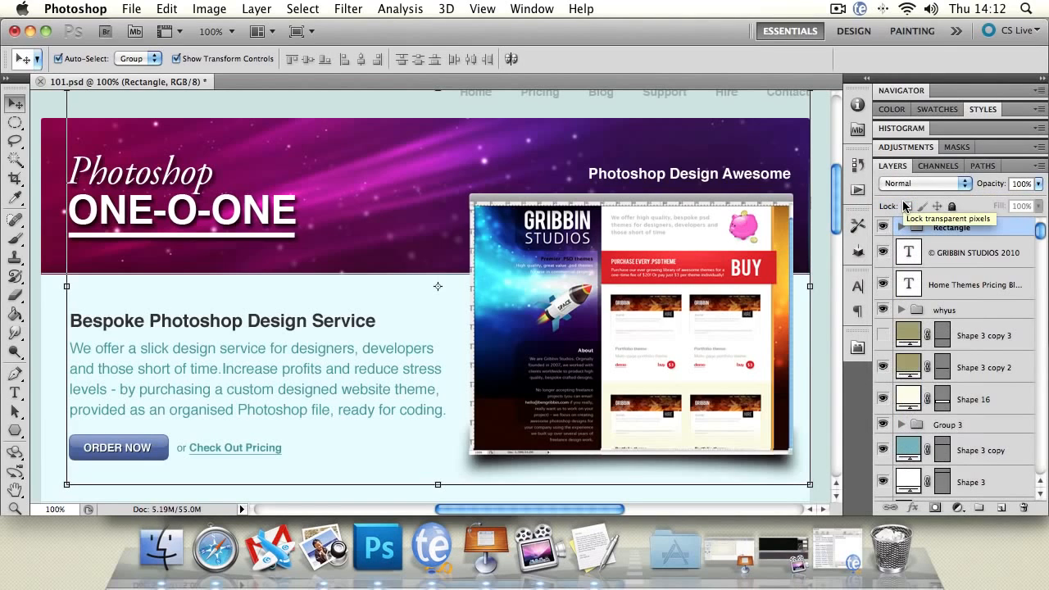
Try the Lighten, Overlay and Hard Light blending modes on the Rectangle group and set it back to Normal.
{"action": "left_click", "coordinate": [917, 183]}
{"action": "left_click", "coordinate": [934, 278]}
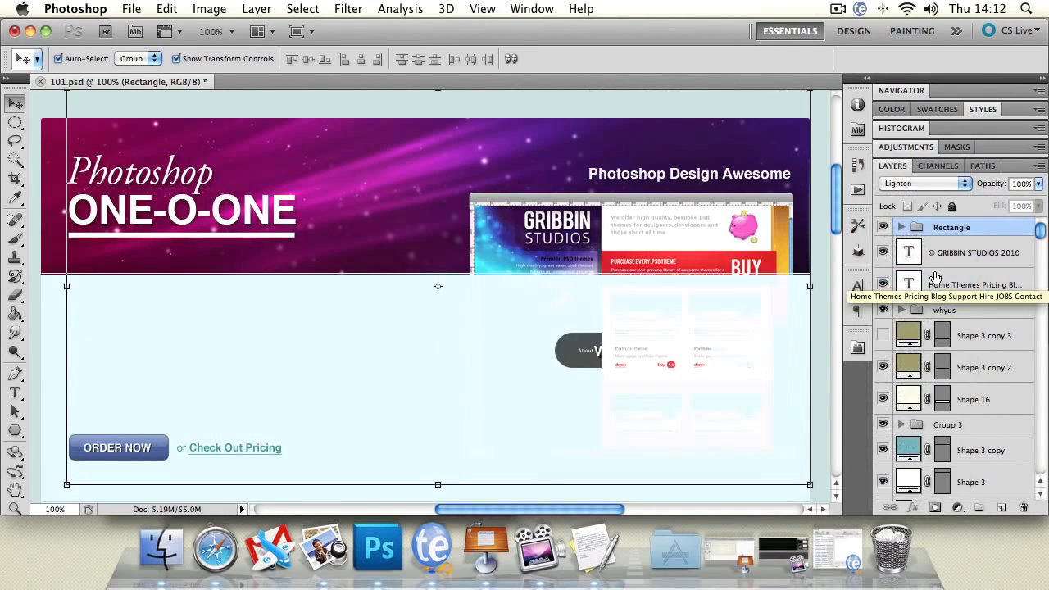
{"action": "left_click", "coordinate": [922, 183]}
{"action": "left_click", "coordinate": [913, 255]}
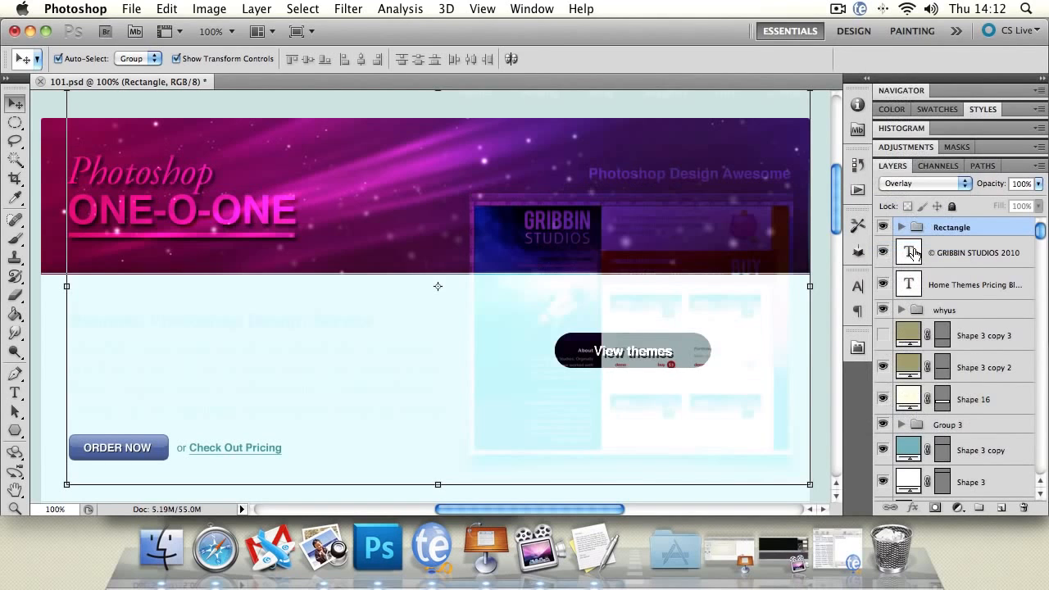
{"action": "left_click", "coordinate": [908, 183]}
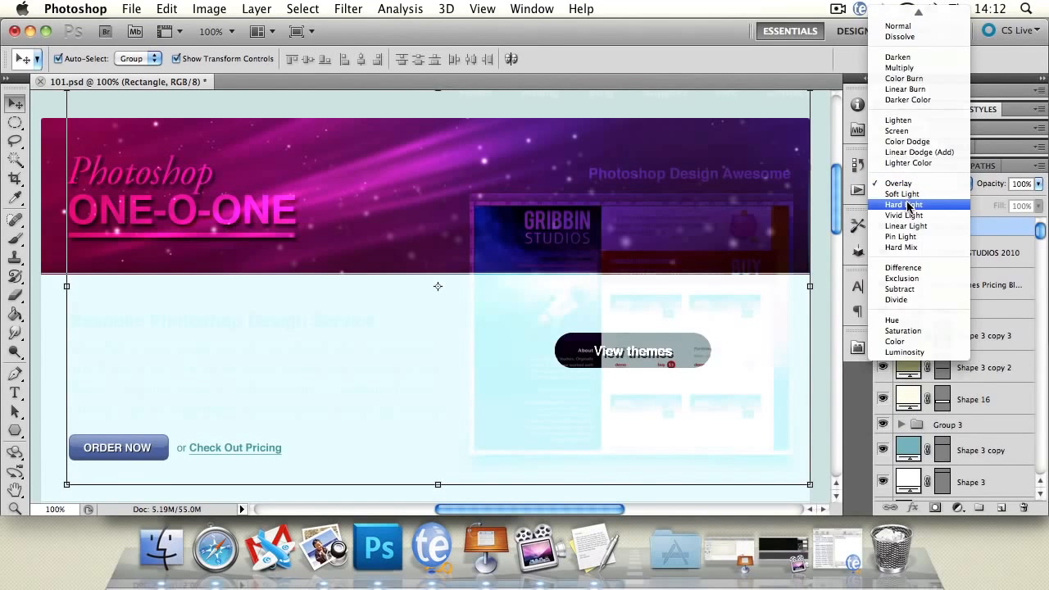
{"action": "left_click", "coordinate": [907, 204]}
{"action": "left_click", "coordinate": [909, 185]}
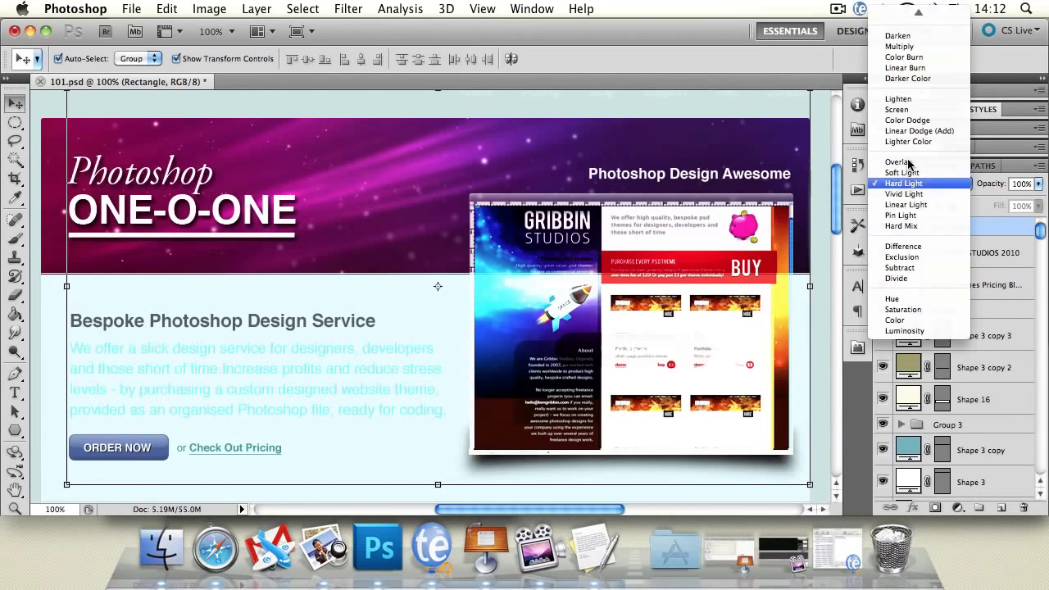
{"action": "left_click", "coordinate": [897, 25]}
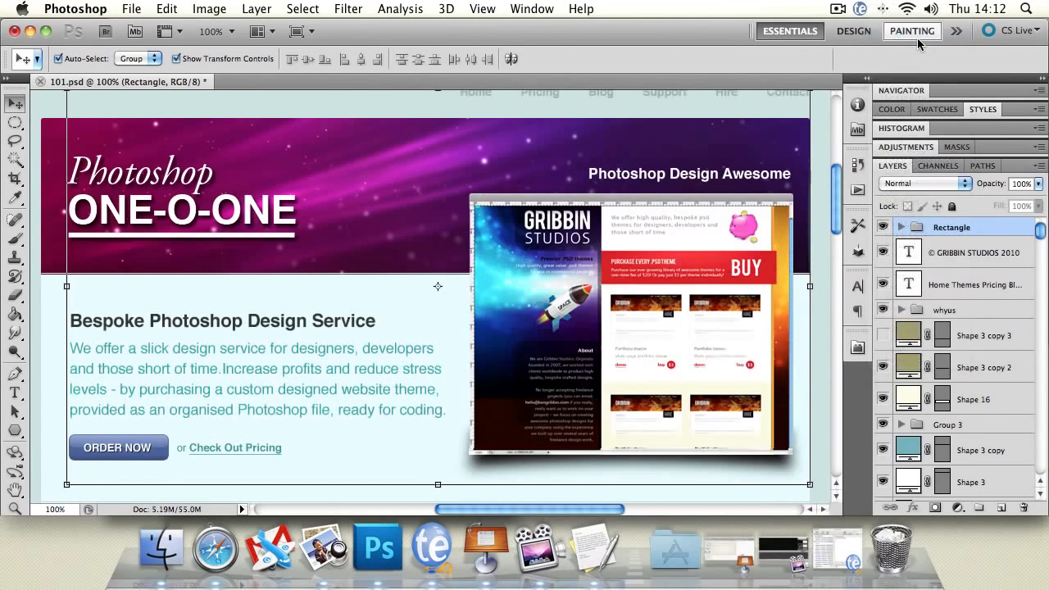
Vary the opacity of the Rectangle group and of the © GRIBBIN STUDIOS 2010 text layer, returning both to 100%.
{"action": "left_click", "coordinate": [1037, 191]}
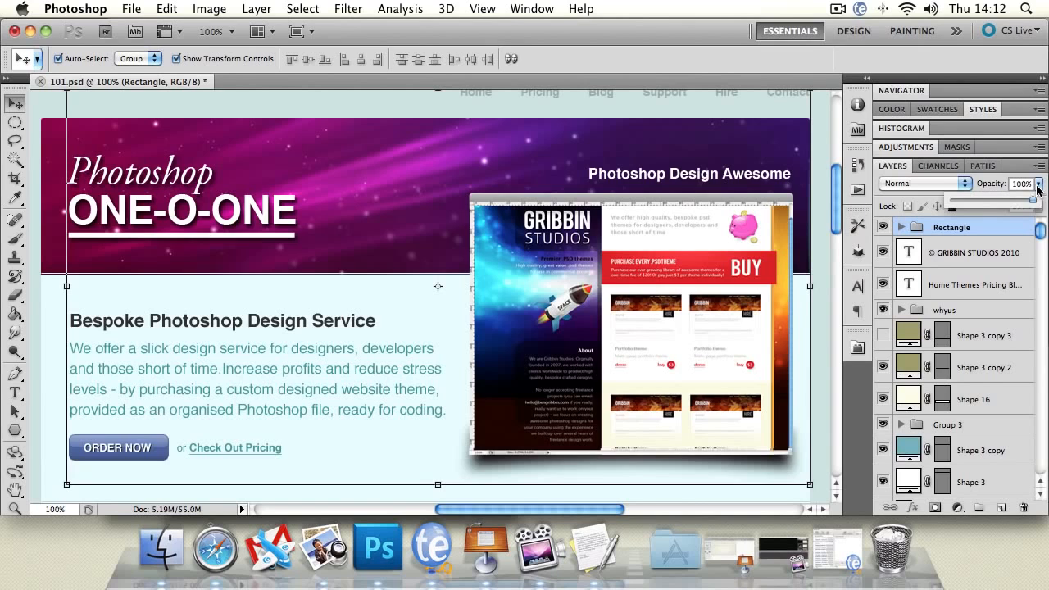
{"action": "mouse_move", "coordinate": [1034, 200]}
{"action": "left_mouse_down"}
{"action": "mouse_move", "coordinate": [931, 208]}
{"action": "mouse_move", "coordinate": [1045, 204]}
{"action": "left_mouse_up"}
{"action": "left_click", "coordinate": [943, 260]}
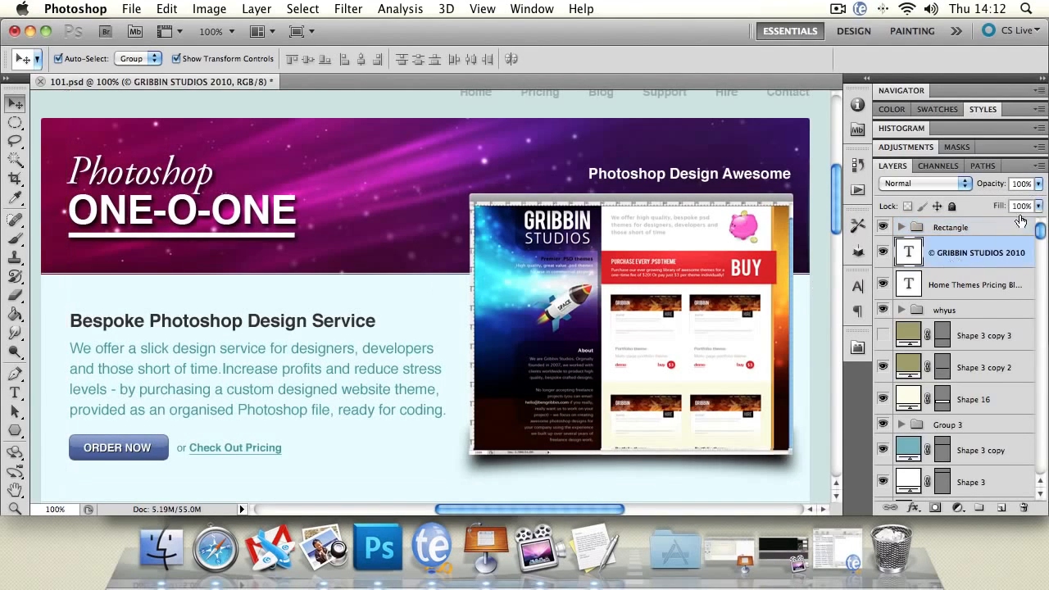
{"action": "left_click_drag", "start_coordinate": [837, 188], "coordinate": [834, 362]}
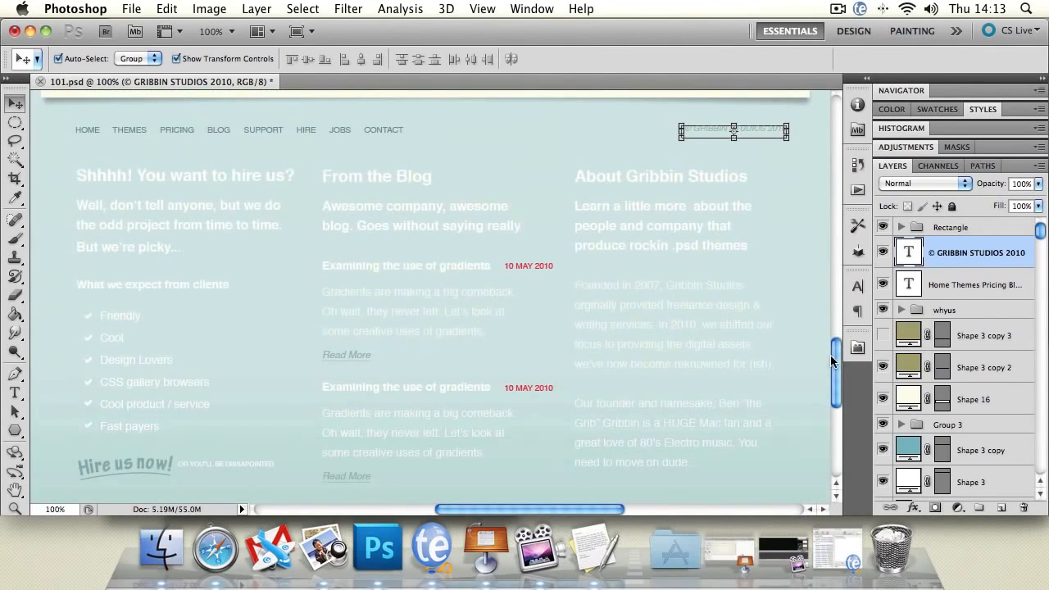
{"action": "left_click", "coordinate": [1038, 184]}
{"action": "left_click_drag", "start_coordinate": [1032, 201], "coordinate": [1042, 233]}
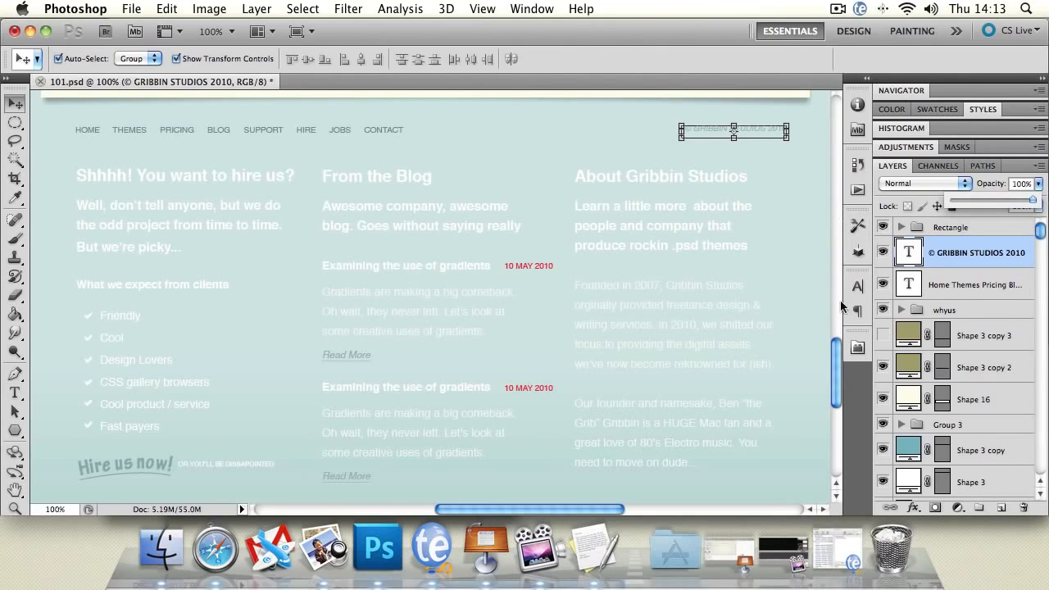
{"action": "left_click_drag", "start_coordinate": [837, 377], "coordinate": [843, 203]}
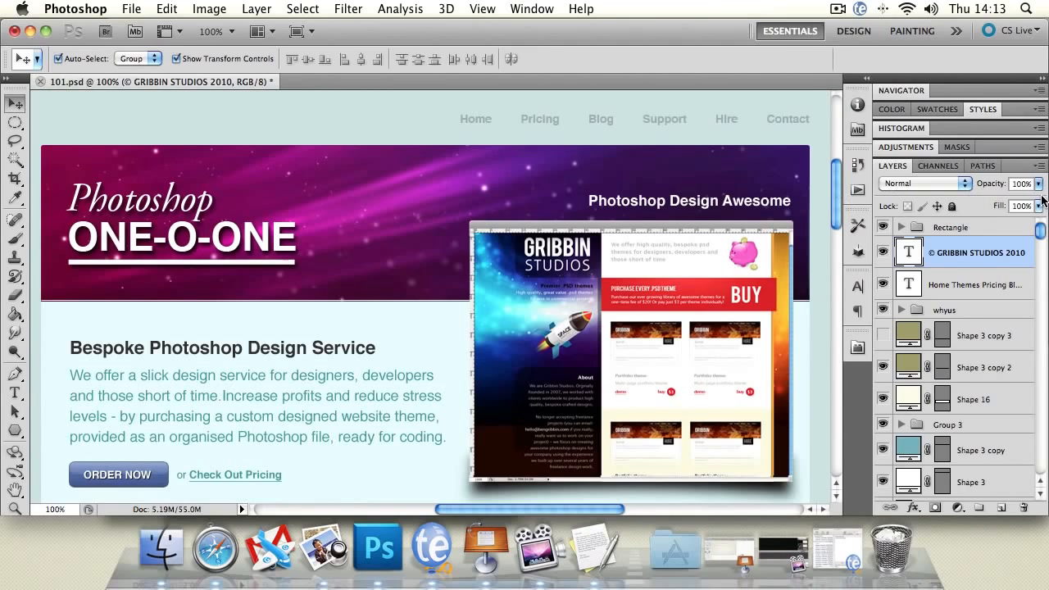
Draw a white rectangle in the design group with the Rectangle Tool, over the banner's middle beside the ONE-O-ONE title.
{"action": "left_click", "coordinate": [233, 197]}
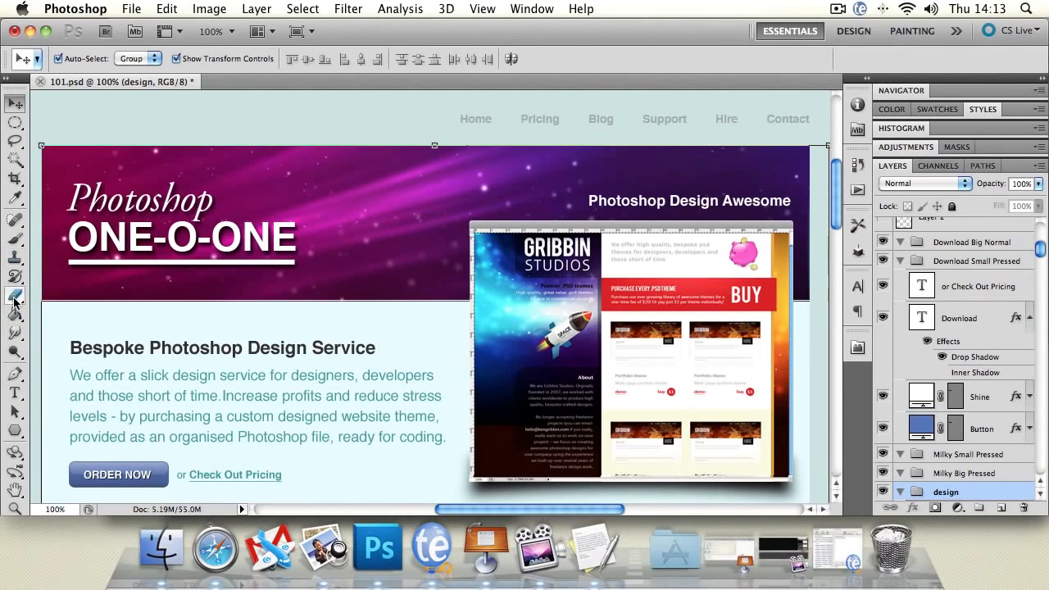
{"action": "left_click", "coordinate": [15, 430]}
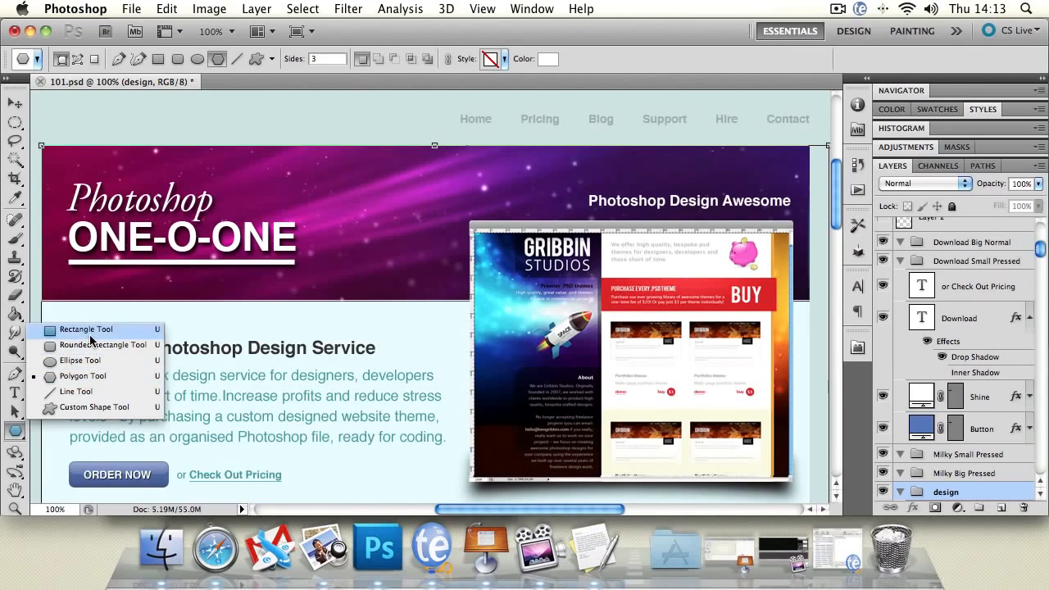
{"action": "left_click", "coordinate": [88, 330]}
{"action": "left_click_drag", "start_coordinate": [299, 123], "coordinate": [495, 238]}
Try to move the new white rectangle with the Move tool and undo the move.
{"action": "left_click", "coordinate": [21, 107]}
{"action": "left_click_drag", "start_coordinate": [467, 162], "coordinate": [437, 162]}
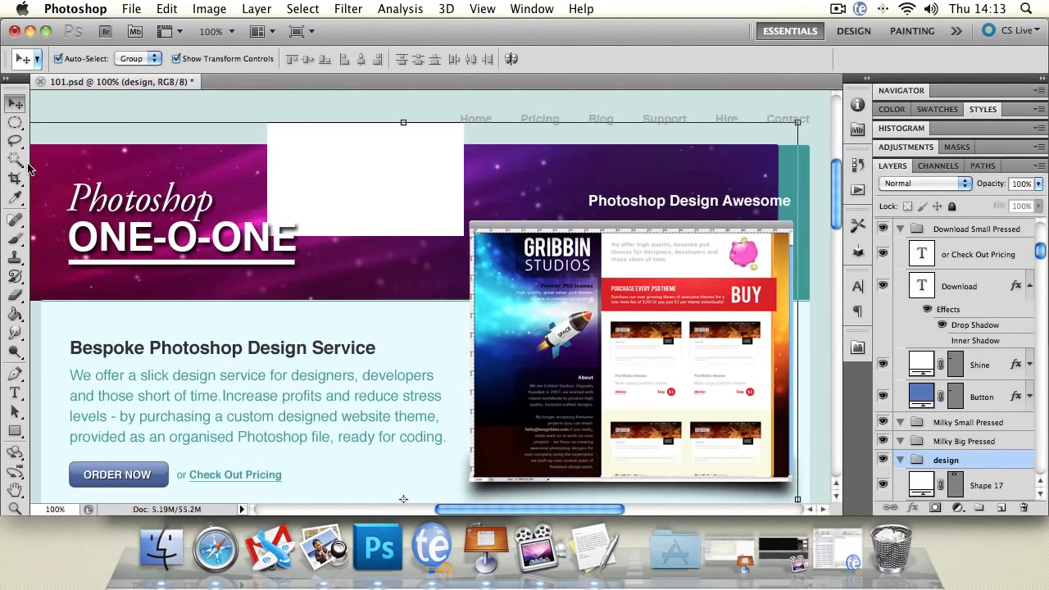
{"action": "key", "text": "super+alt+z"}
Set the Move tool's auto-select to Layer and vary the white rectangle's opacity, leaving it at 100%.
{"action": "left_click", "coordinate": [135, 59]}
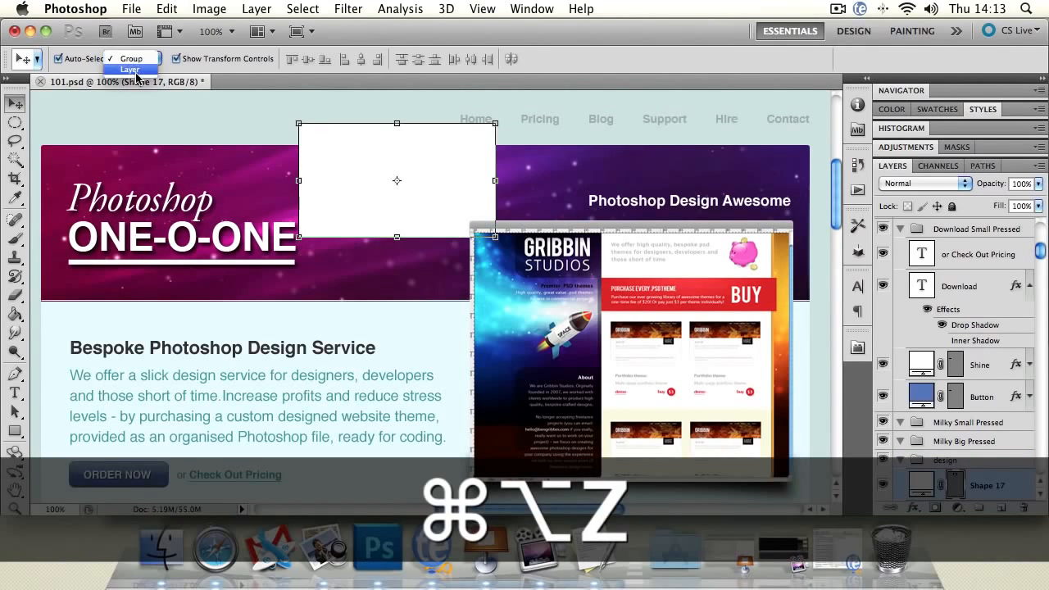
{"action": "left_click", "coordinate": [131, 75]}
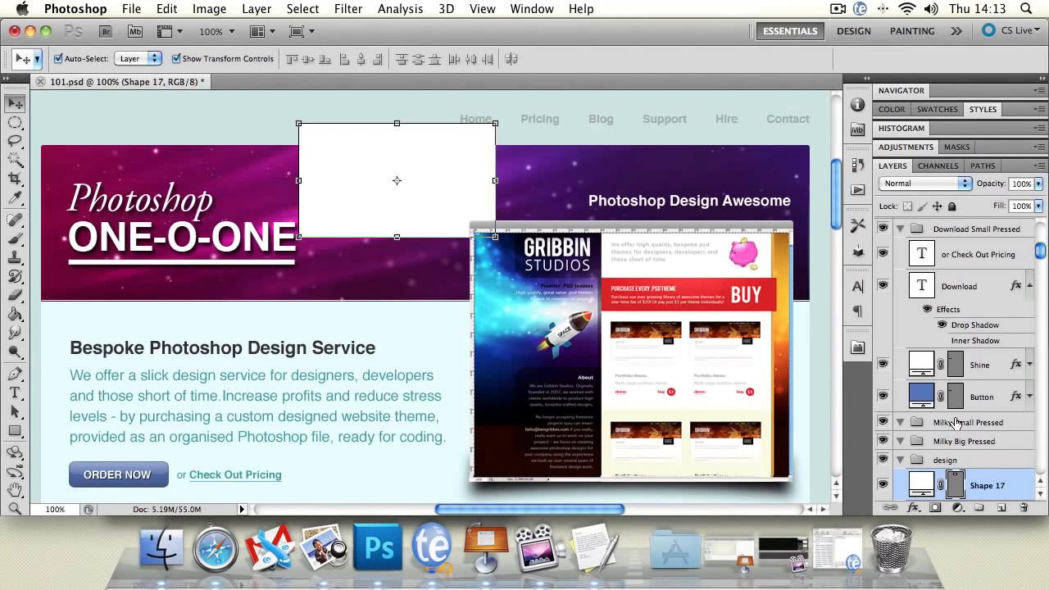
{"action": "left_click", "coordinate": [1037, 183]}
{"action": "mouse_move", "coordinate": [1034, 199]}
{"action": "left_mouse_down"}
{"action": "mouse_move", "coordinate": [939, 204]}
{"action": "mouse_move", "coordinate": [1044, 207]}
{"action": "left_mouse_up"}
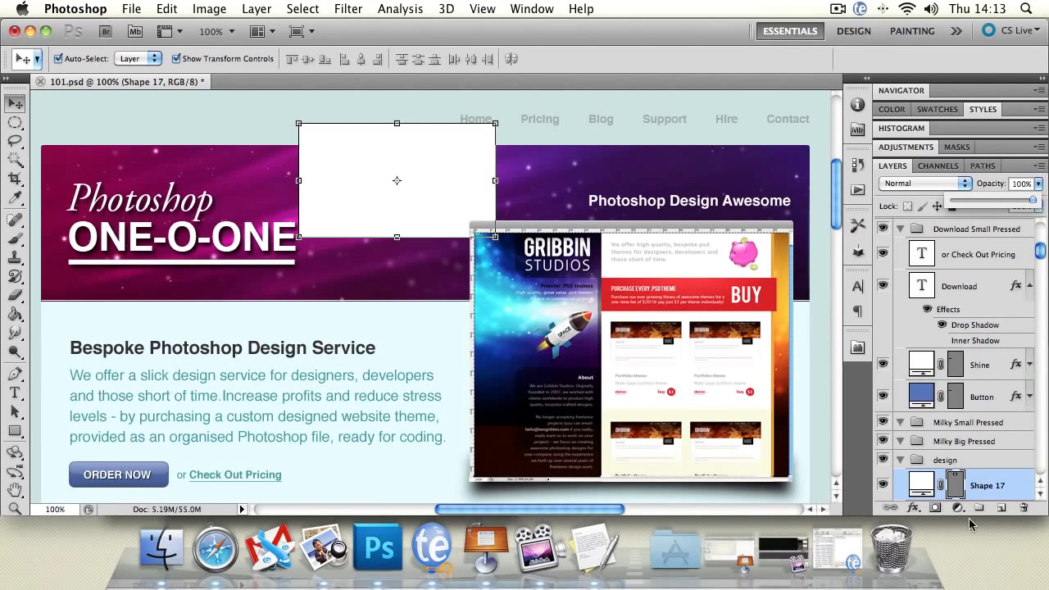
Add a thick black Stroke layer style to the white rectangle, positioned outside its edges.
{"action": "double_click", "coordinate": [1019, 491]}
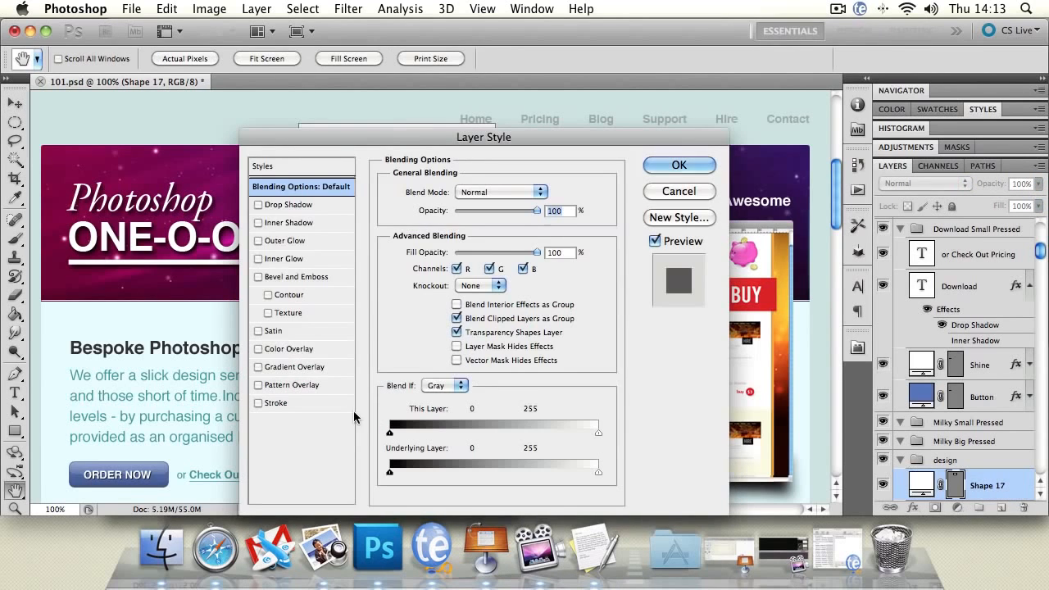
{"action": "left_click", "coordinate": [258, 402]}
{"action": "left_click", "coordinate": [283, 403]}
{"action": "left_click_drag", "start_coordinate": [436, 193], "coordinate": [433, 192]}
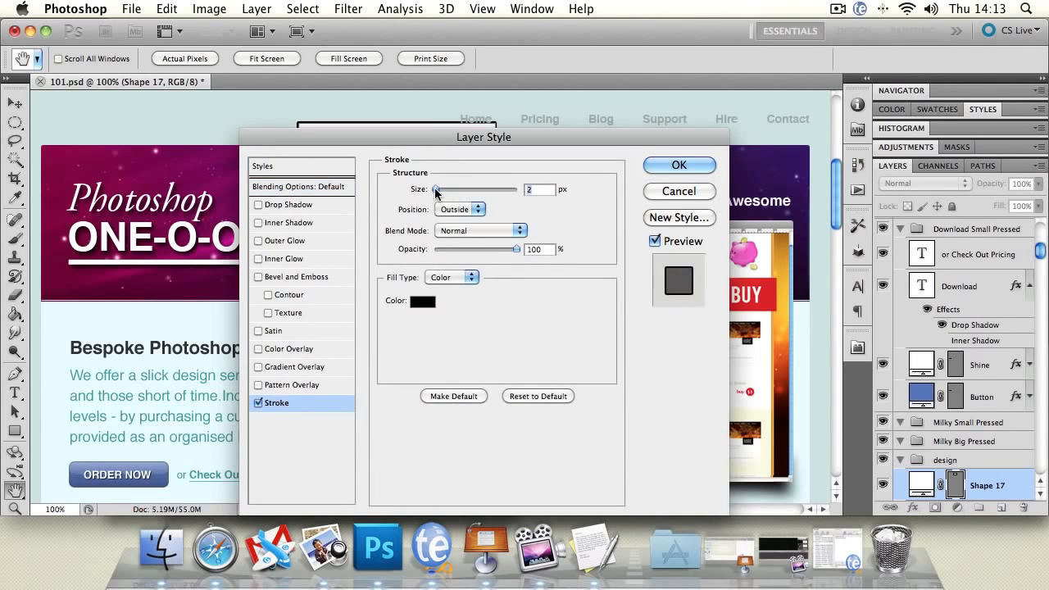
{"action": "left_click", "coordinate": [460, 209]}
{"action": "left_click", "coordinate": [455, 210]}
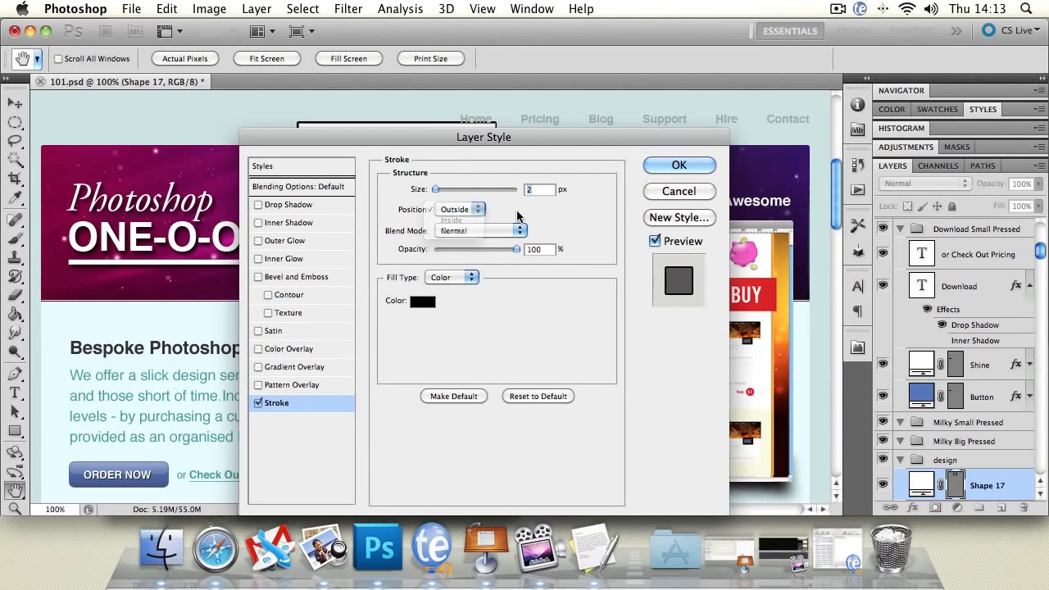
{"action": "left_click_drag", "start_coordinate": [458, 143], "coordinate": [385, 257]}
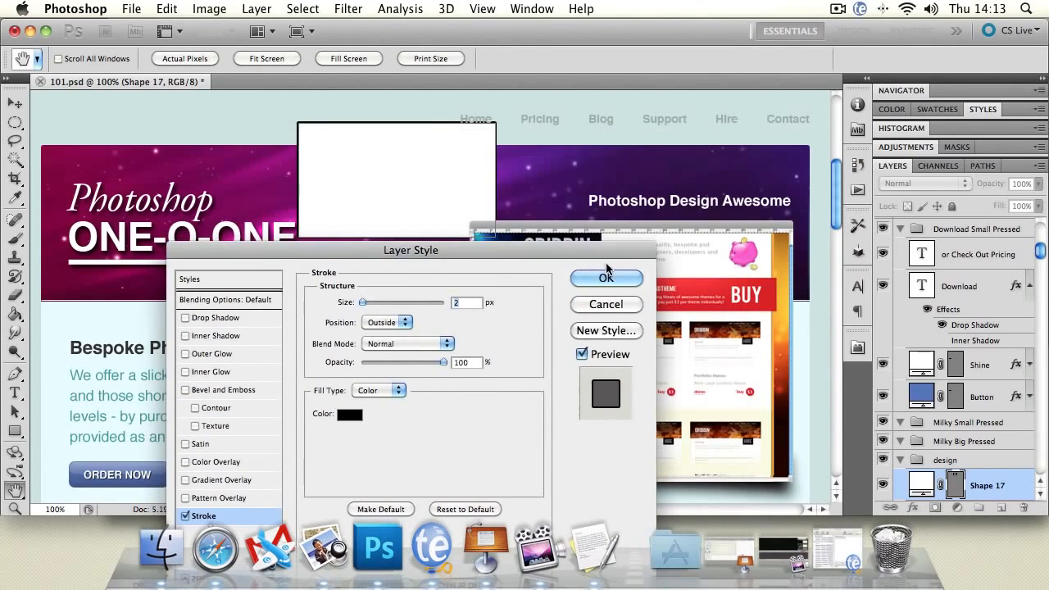
{"action": "left_click", "coordinate": [375, 300]}
{"action": "left_click", "coordinate": [626, 281]}
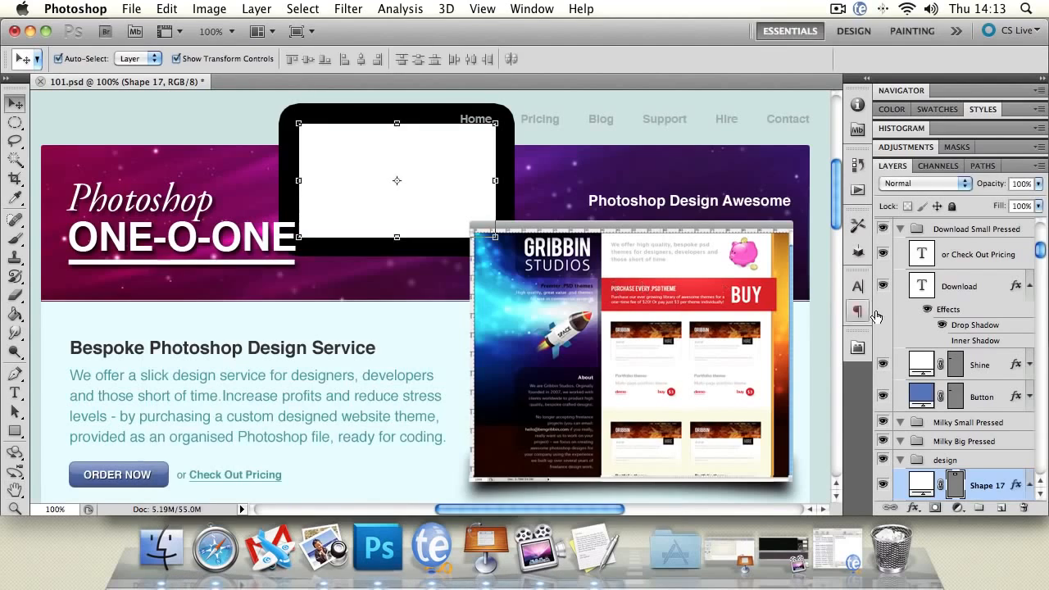
Set the stroked rectangle's fill to 0% while keeping its outline, and deselect it.
{"action": "left_click", "coordinate": [1037, 205]}
{"action": "left_click_drag", "start_coordinate": [1034, 222], "coordinate": [904, 226]}
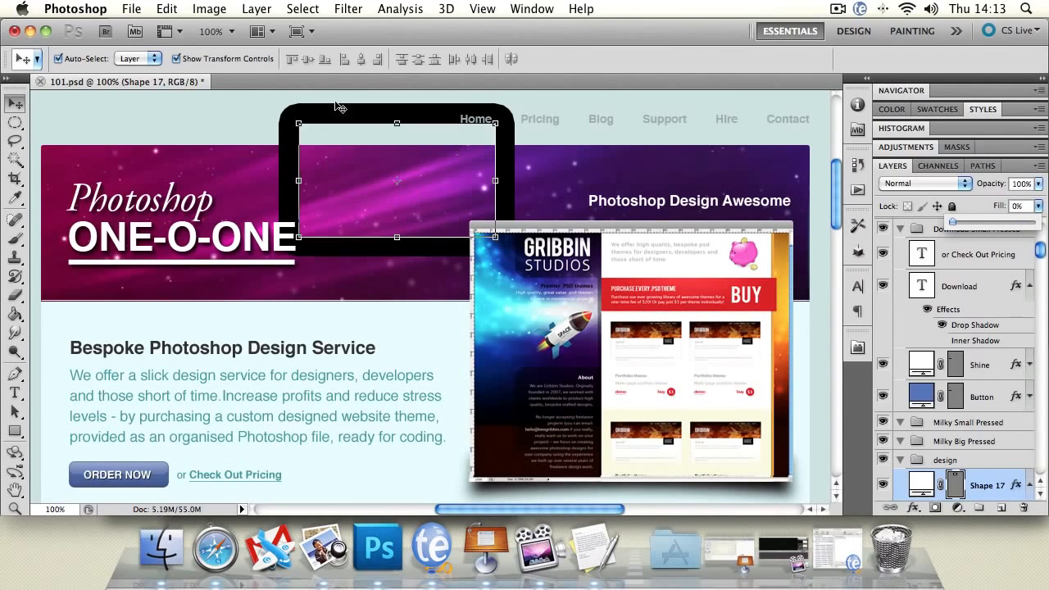
{"action": "left_click", "coordinate": [214, 109]}
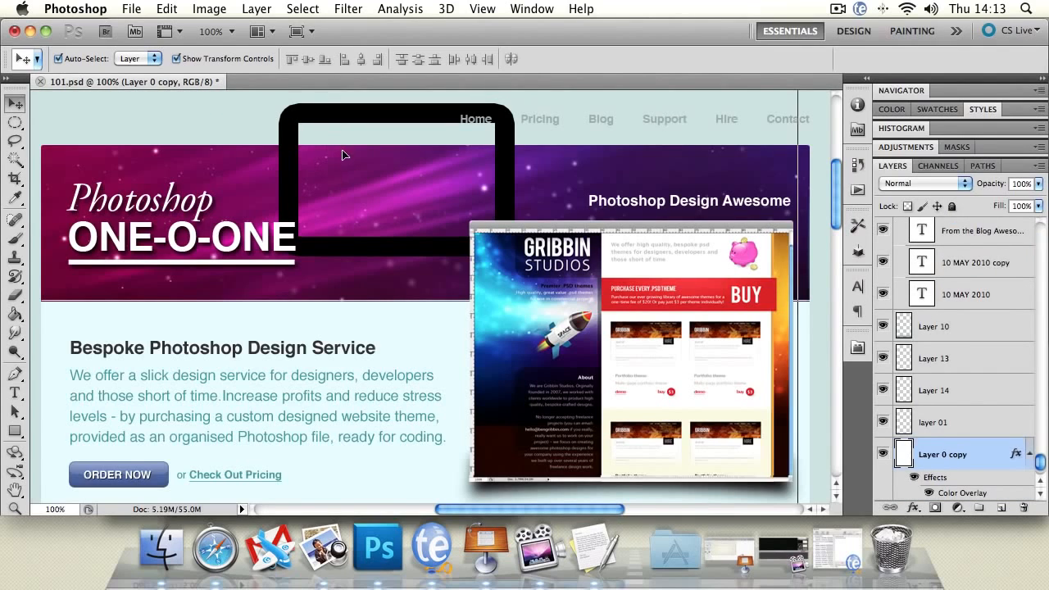
Move the outlined rectangle over the ONE-O-ONE title, scale it to about 210% width and 178% height, and nudge it slightly down.
{"action": "left_click_drag", "start_coordinate": [344, 141], "coordinate": [252, 125]}
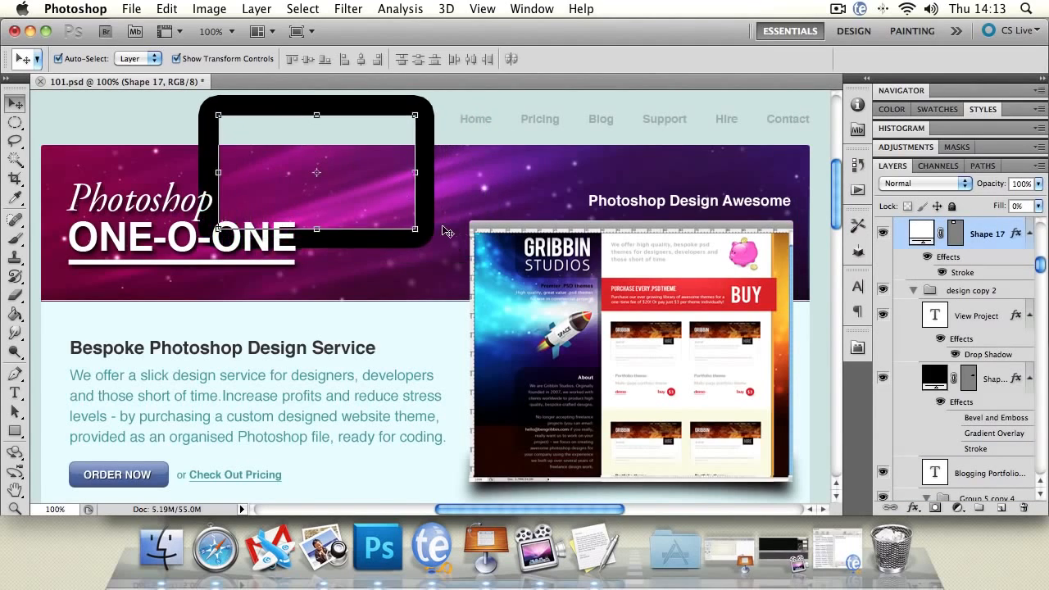
{"action": "key", "text": "super+t"}
{"action": "left_click_drag", "start_coordinate": [415, 230], "coordinate": [631, 320]}
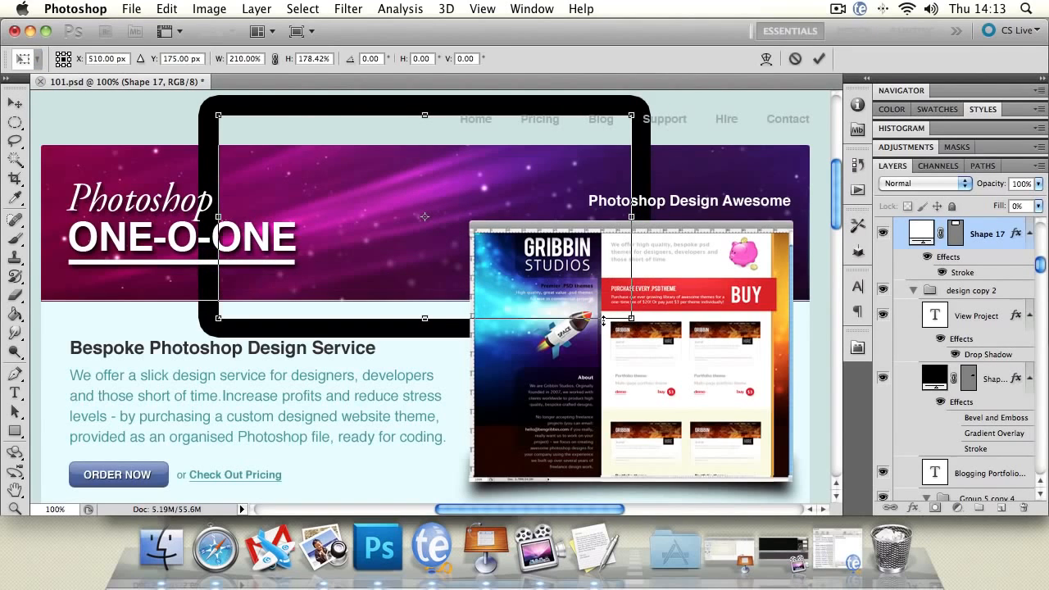
{"action": "key", "text": "Return"}
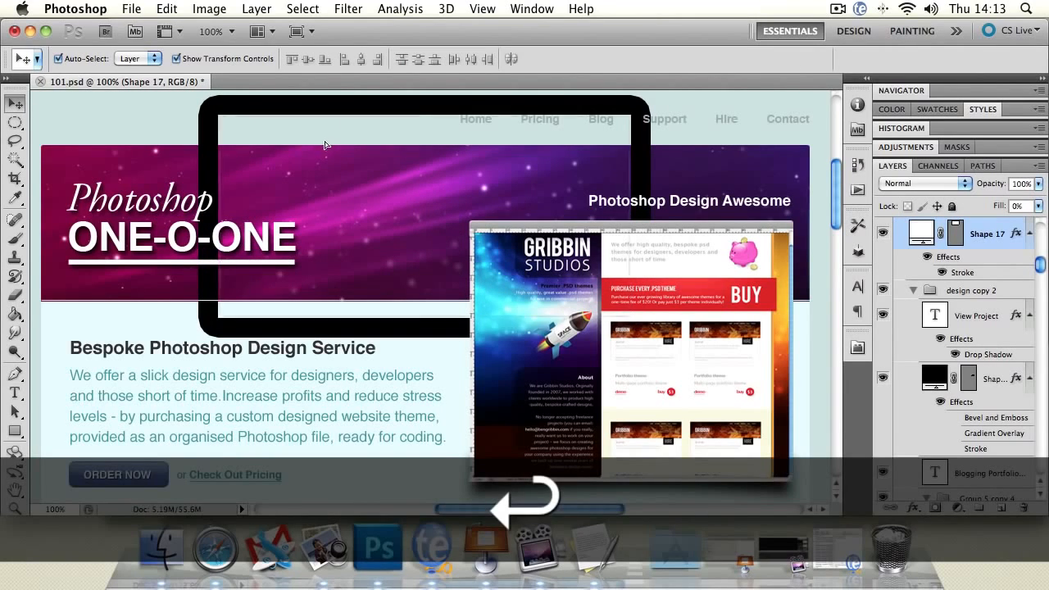
{"action": "left_click_drag", "start_coordinate": [334, 140], "coordinate": [325, 146]}
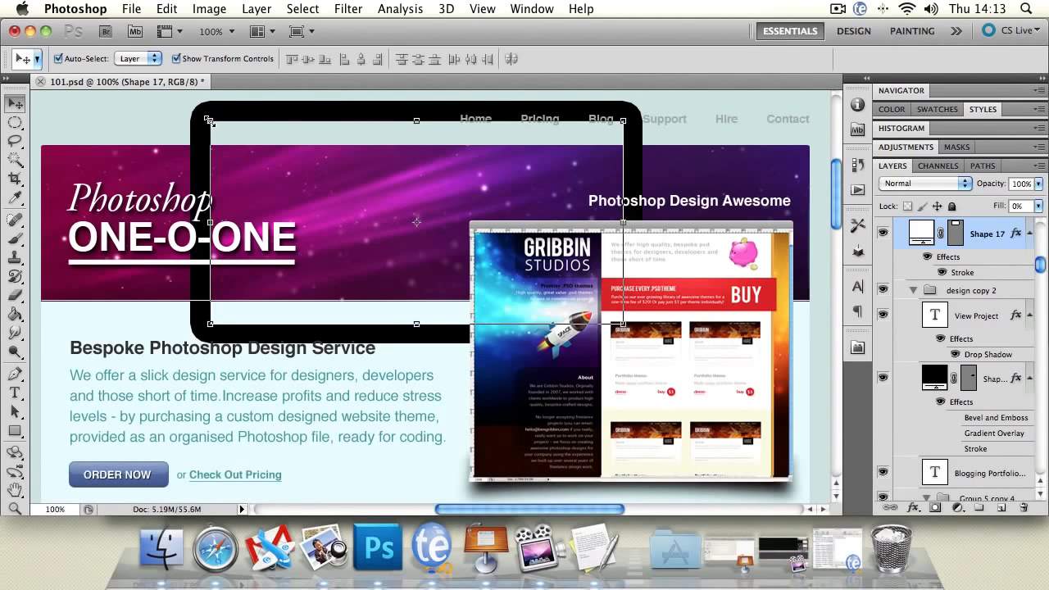
Shrink the outlined rectangle to about 45% width and 63% height, towards the website preview.
{"action": "left_click_drag", "start_coordinate": [208, 121], "coordinate": [436, 194]}
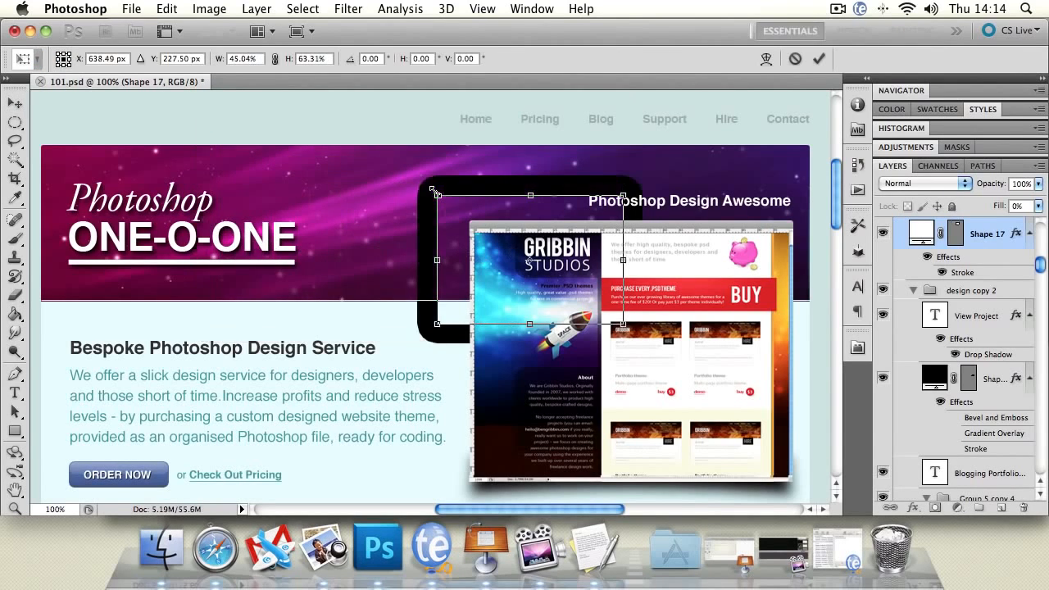
{"action": "left_click", "coordinate": [15, 102]}
{"action": "left_click", "coordinate": [655, 212]}
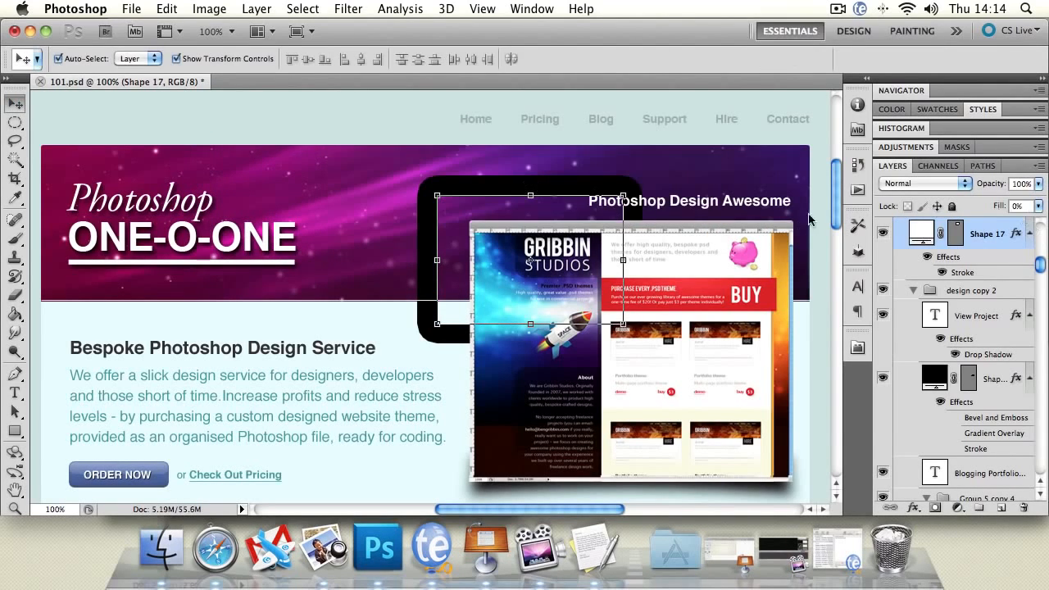
Compare the outlined rectangle's opacity and fill controls, leaving the opacity at 100% and raising the fill to 100%.
{"action": "left_click", "coordinate": [1037, 184]}
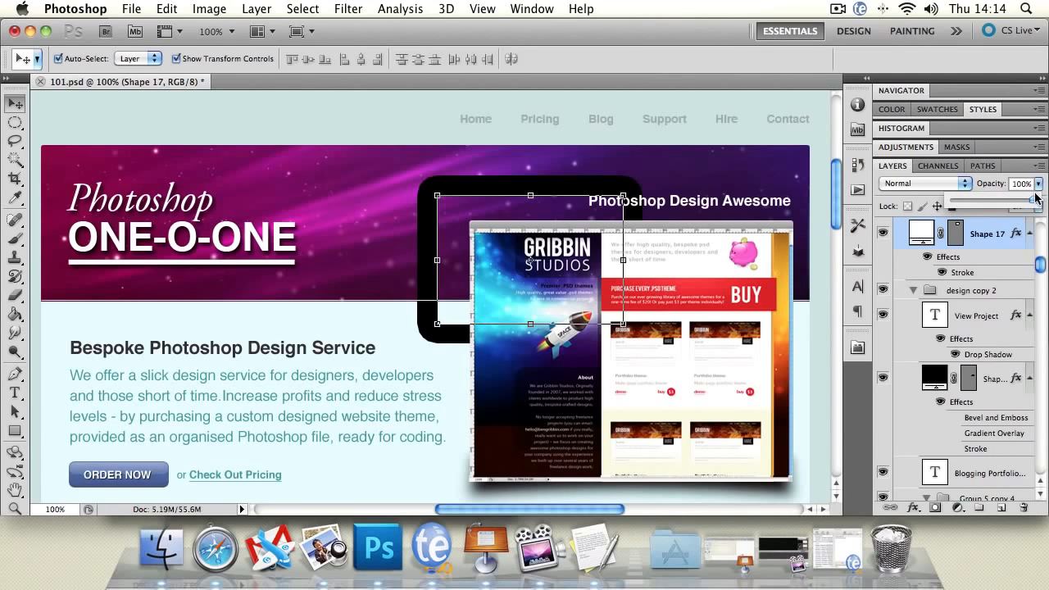
{"action": "mouse_move", "coordinate": [1029, 202]}
{"action": "left_mouse_down"}
{"action": "mouse_move", "coordinate": [950, 202]}
{"action": "mouse_move", "coordinate": [1045, 210]}
{"action": "left_mouse_up"}
{"action": "left_click", "coordinate": [451, 228]}
{"action": "left_click", "coordinate": [1037, 206]}
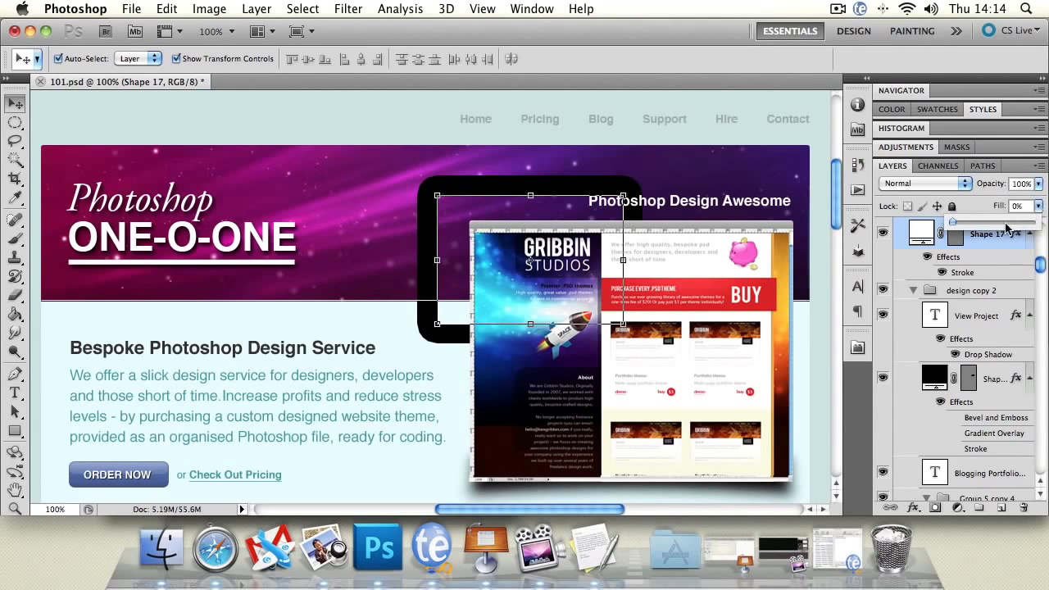
{"action": "left_click_drag", "start_coordinate": [955, 223], "coordinate": [1032, 222]}
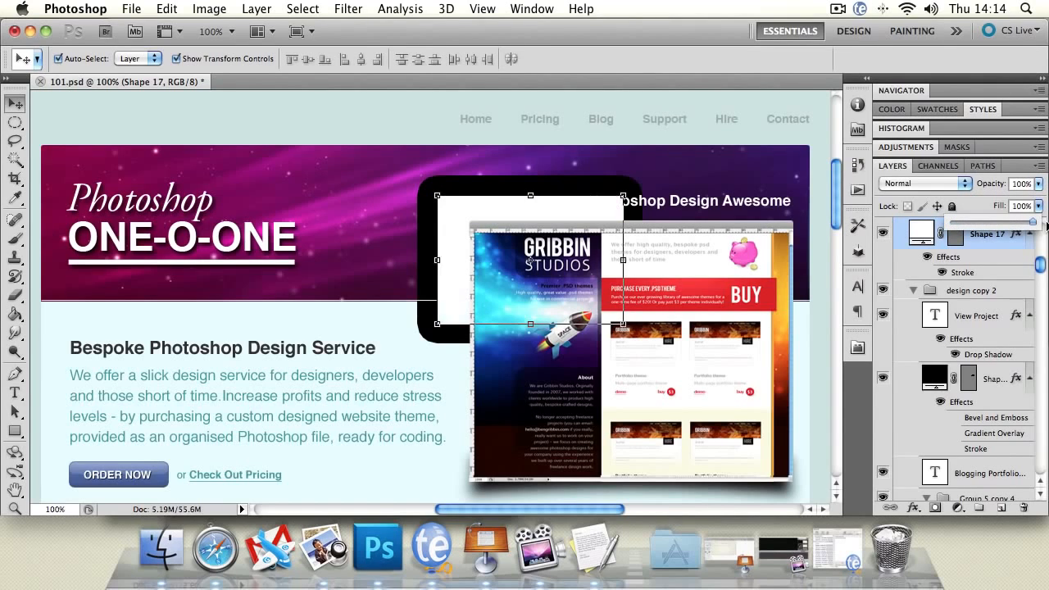
Delete the outlined rectangle from the design.
{"action": "left_click", "coordinate": [432, 132]}
{"action": "left_click", "coordinate": [465, 208]}
{"action": "key", "text": "BackSpace"}
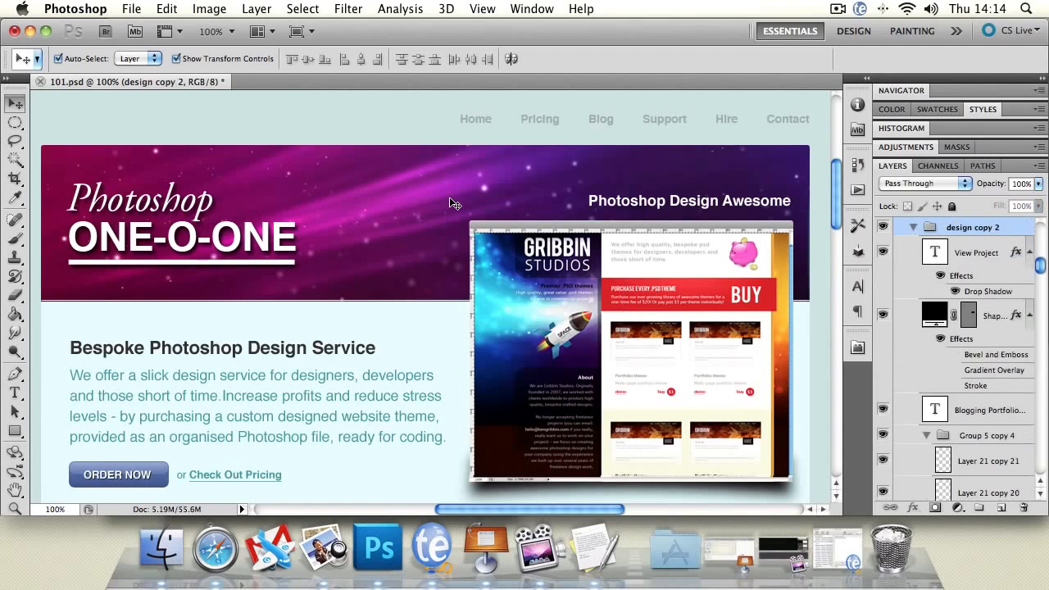
Lock the Rectangle group completely in the layer stack.
{"action": "left_click_drag", "start_coordinate": [1039, 272], "coordinate": [1043, 234]}
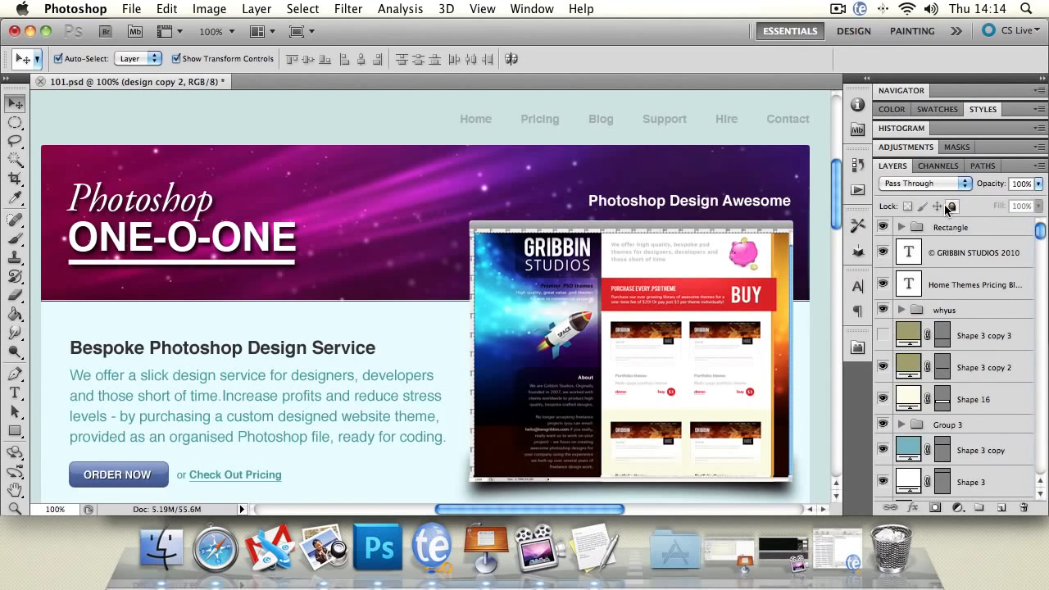
{"action": "left_click", "coordinate": [948, 229]}
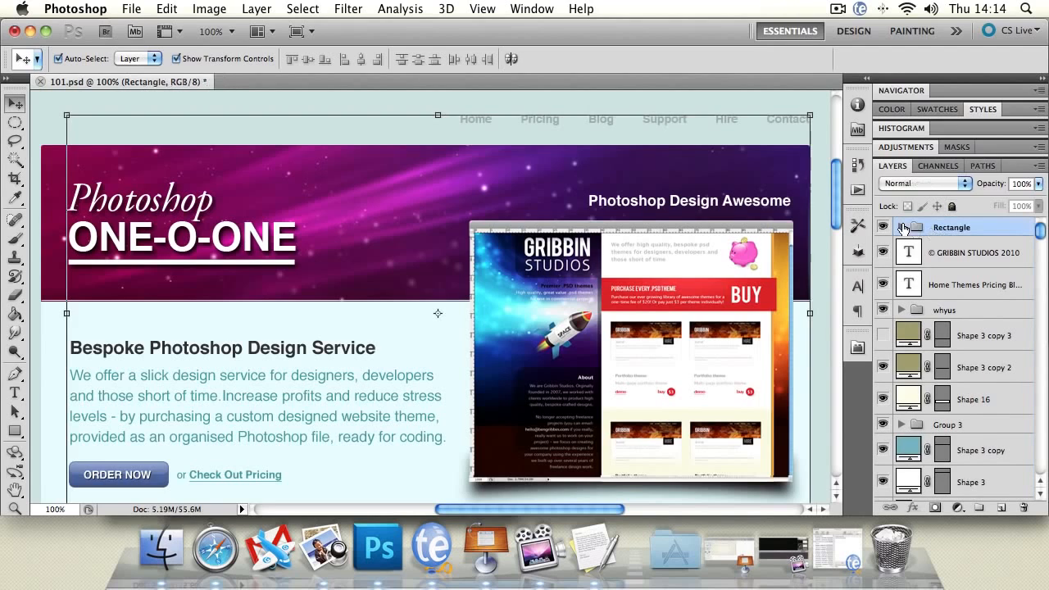
{"action": "left_click", "coordinate": [952, 207]}
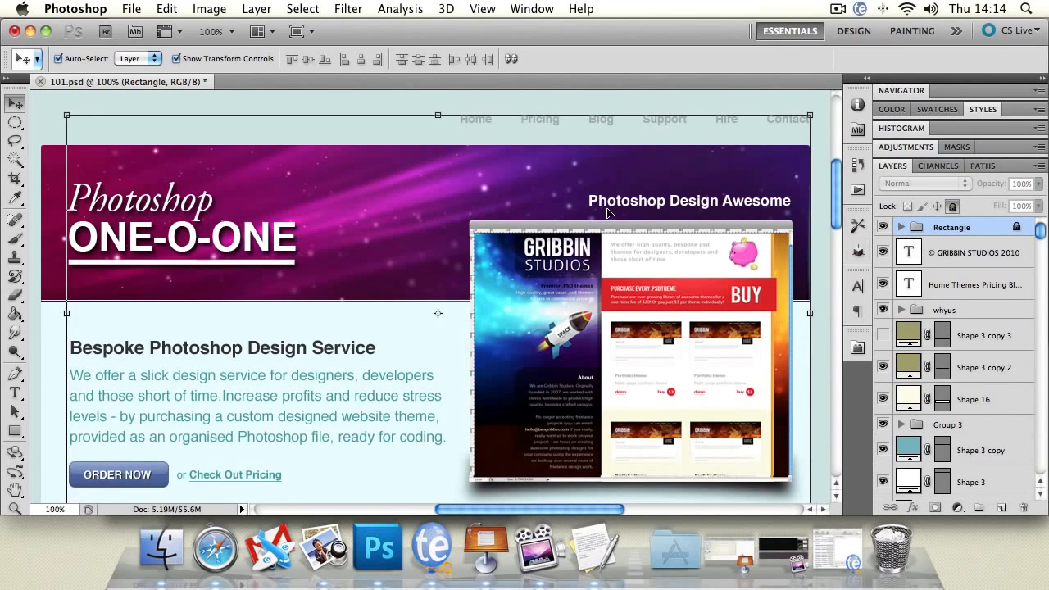
Try to move the website preview in the locked group, and shift the banner image and teal shape behind it.
{"action": "left_click_drag", "start_coordinate": [516, 322], "coordinate": [516, 260]}
{"action": "left_click_drag", "start_coordinate": [735, 317], "coordinate": [574, 287]}
{"action": "left_click_drag", "start_coordinate": [730, 315], "coordinate": [701, 237]}
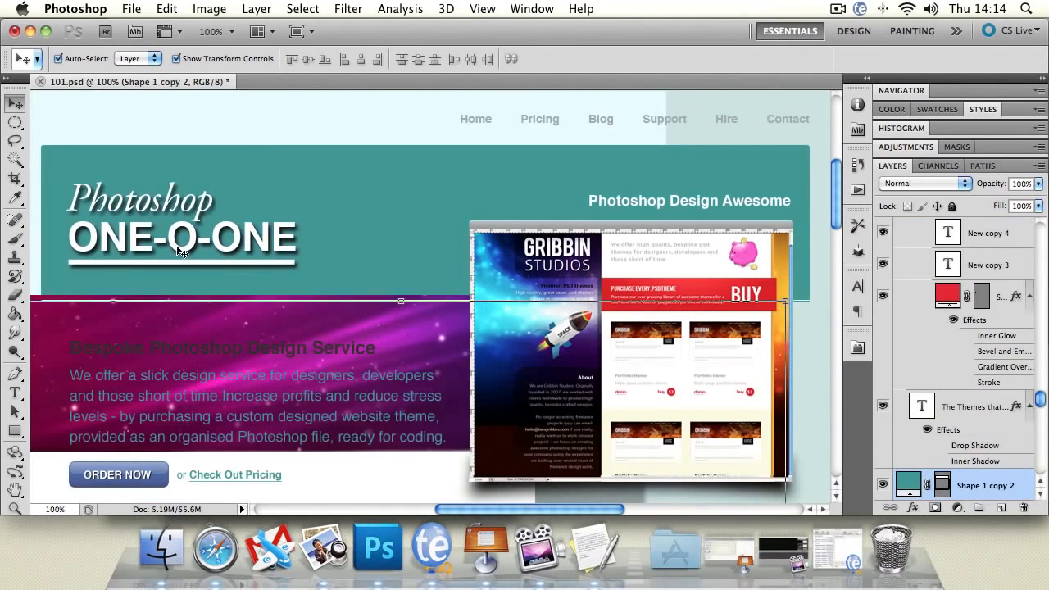
{"action": "left_click", "coordinate": [386, 222]}
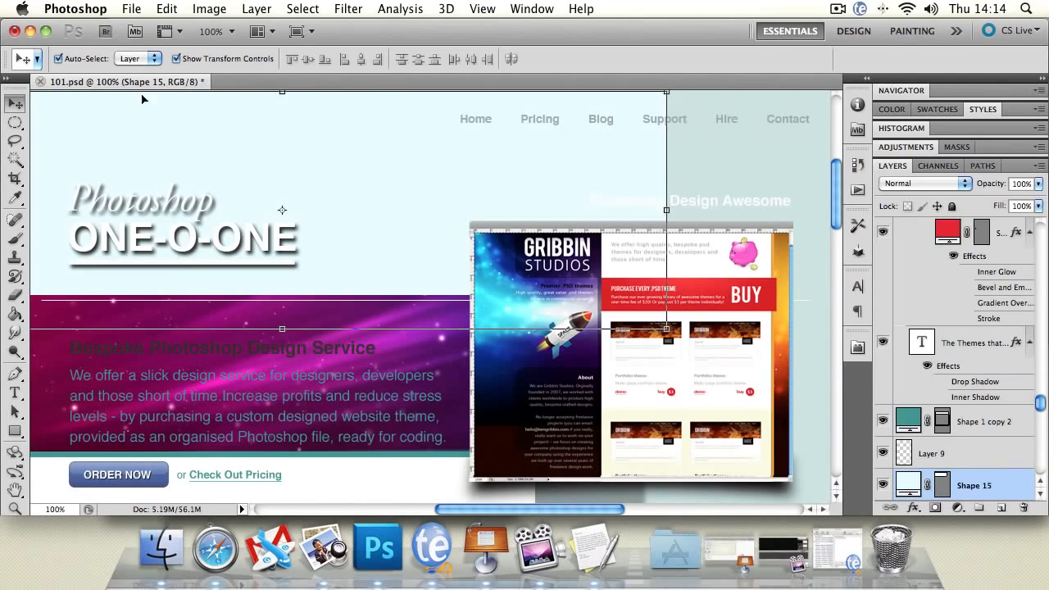
Set the Move tool's auto-select to Group.
{"action": "left_click", "coordinate": [136, 60]}
{"action": "left_click", "coordinate": [135, 48]}
{"action": "left_click", "coordinate": [772, 310]}
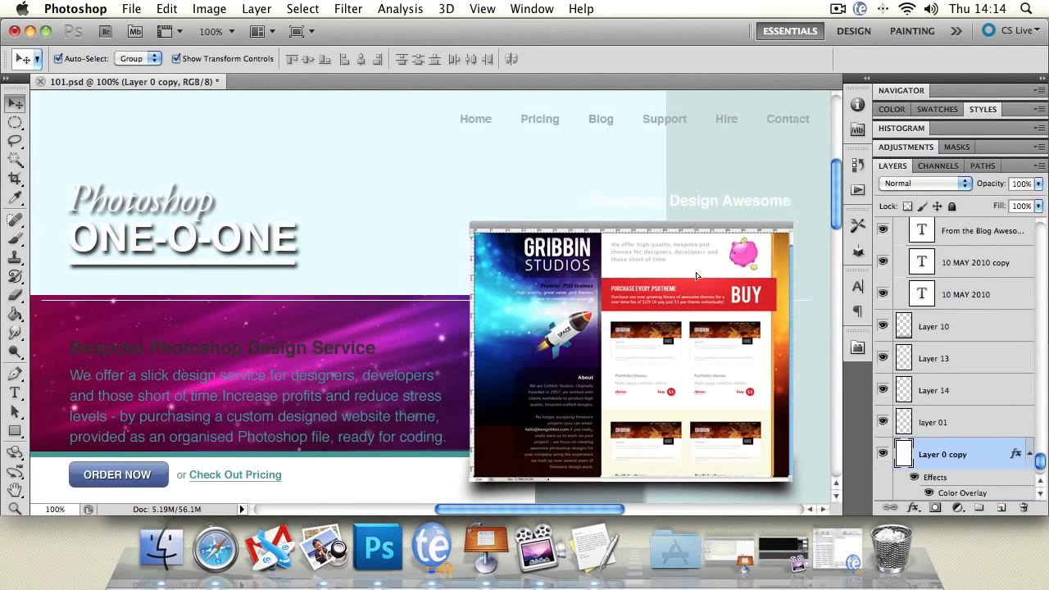
Move the page background layers and the white and pale blue shapes down behind the locked design.
{"action": "left_click_drag", "start_coordinate": [646, 210], "coordinate": [630, 414]}
{"action": "left_click_drag", "start_coordinate": [798, 205], "coordinate": [754, 429]}
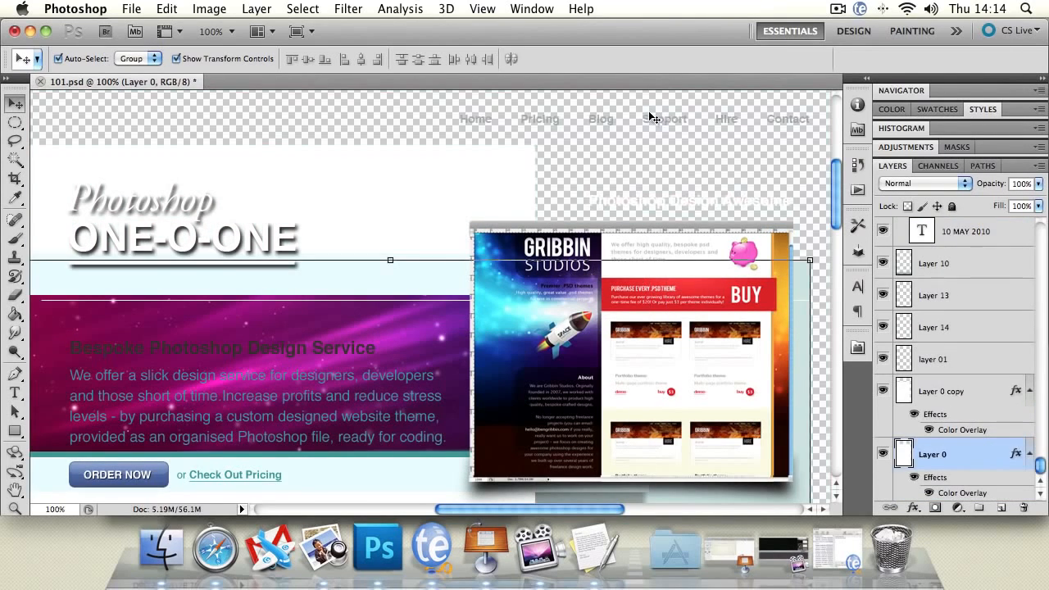
{"action": "left_click_drag", "start_coordinate": [665, 116], "coordinate": [662, 218]}
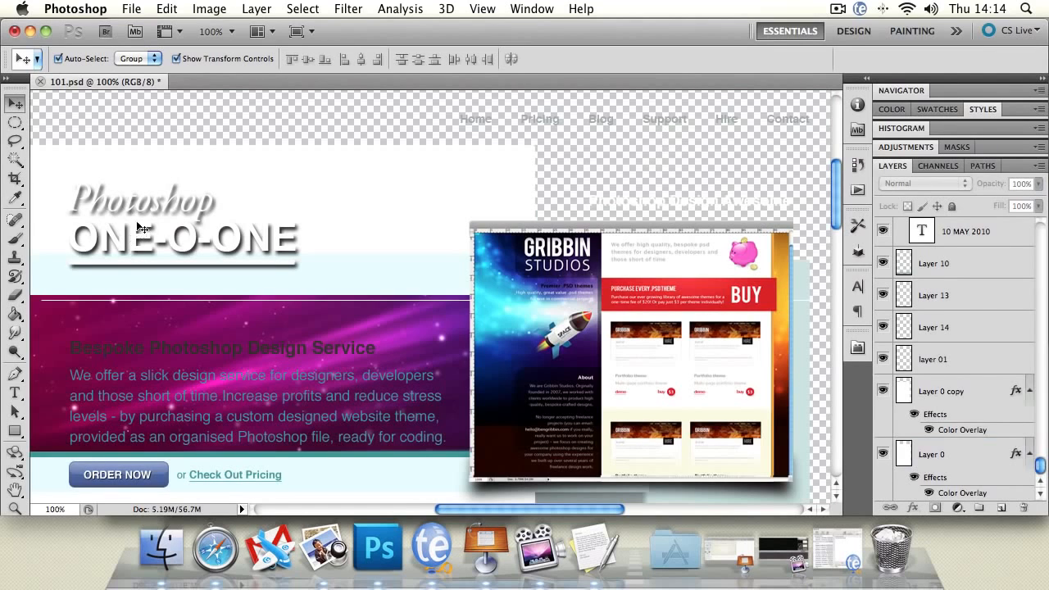
{"action": "left_click_drag", "start_coordinate": [137, 223], "coordinate": [453, 238]}
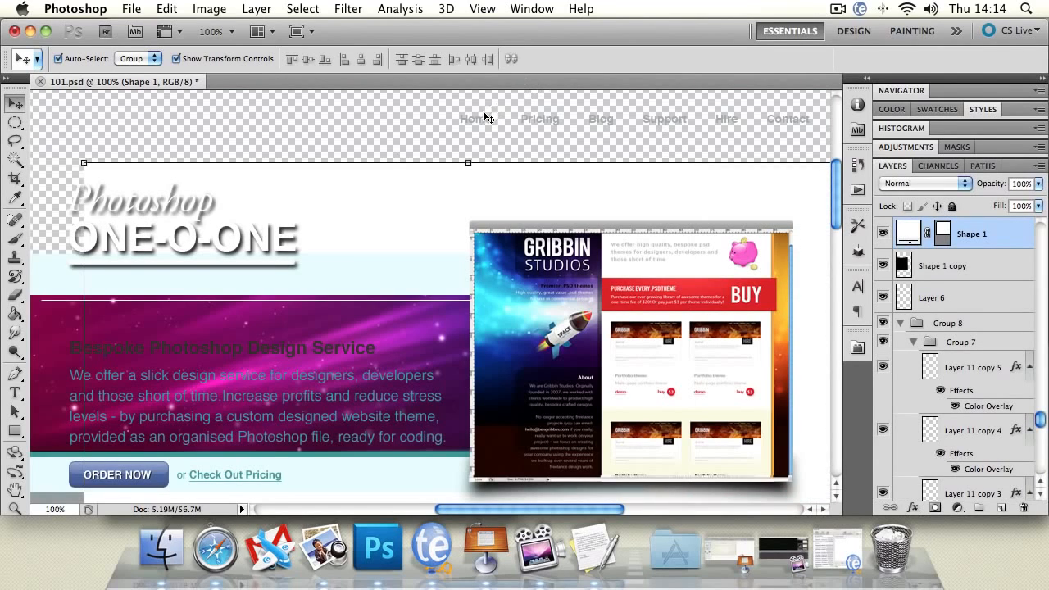
{"action": "key", "text": "Return"}
{"action": "left_click_drag", "start_coordinate": [146, 271], "coordinate": [154, 329]}
{"action": "left_click_drag", "start_coordinate": [167, 215], "coordinate": [173, 307]}
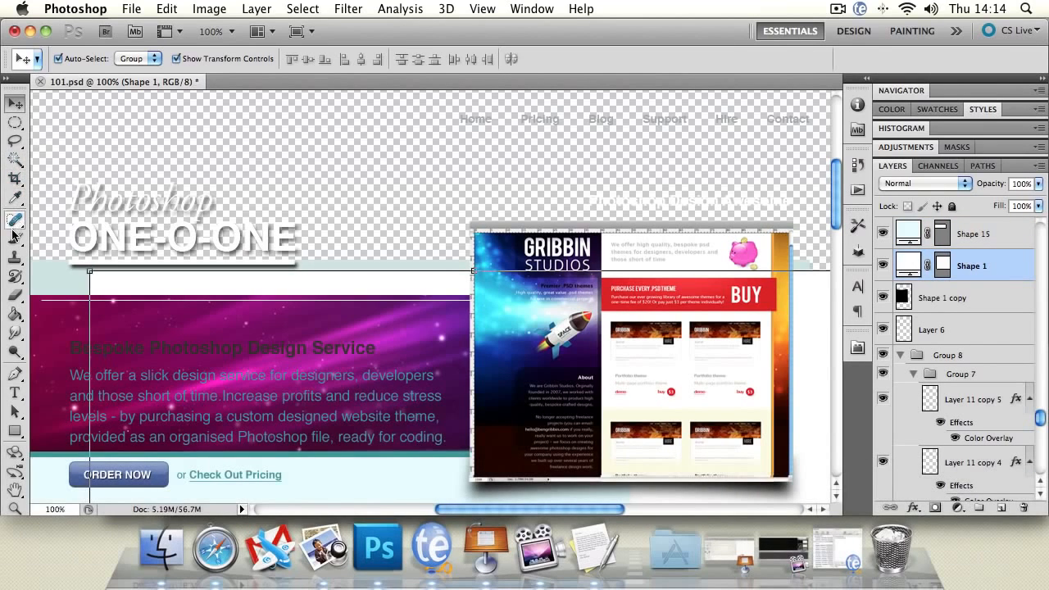
Try to paint with the Brush tool on the navigation text layer and on Group 2 inside the locked Rectangle group.
{"action": "key", "text": "b"}
{"action": "left_click_drag", "start_coordinate": [1040, 418], "coordinate": [1033, 214]}
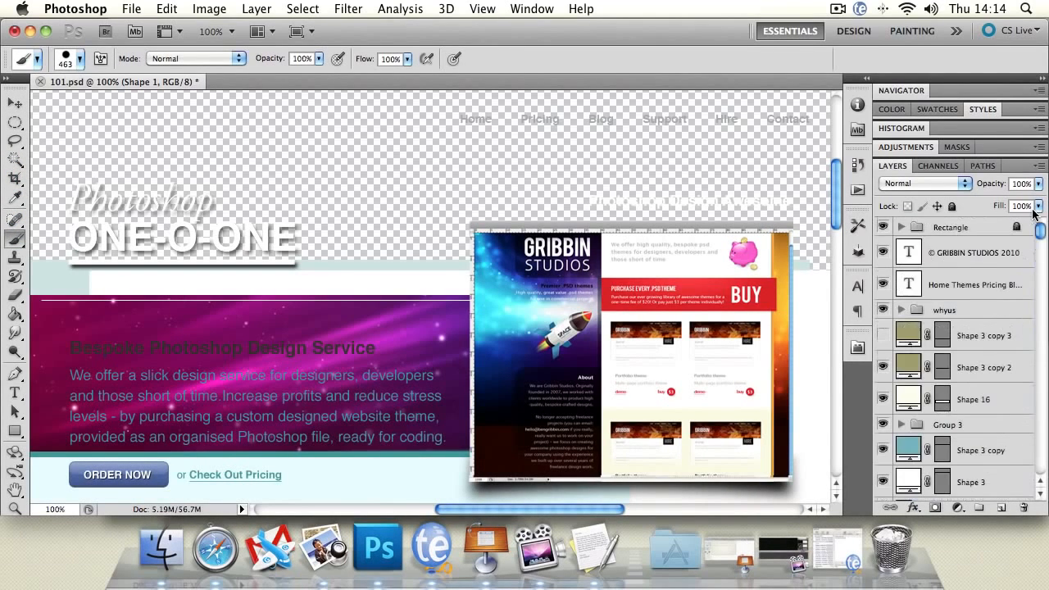
{"action": "left_click", "coordinate": [900, 226]}
{"action": "left_click", "coordinate": [926, 250]}
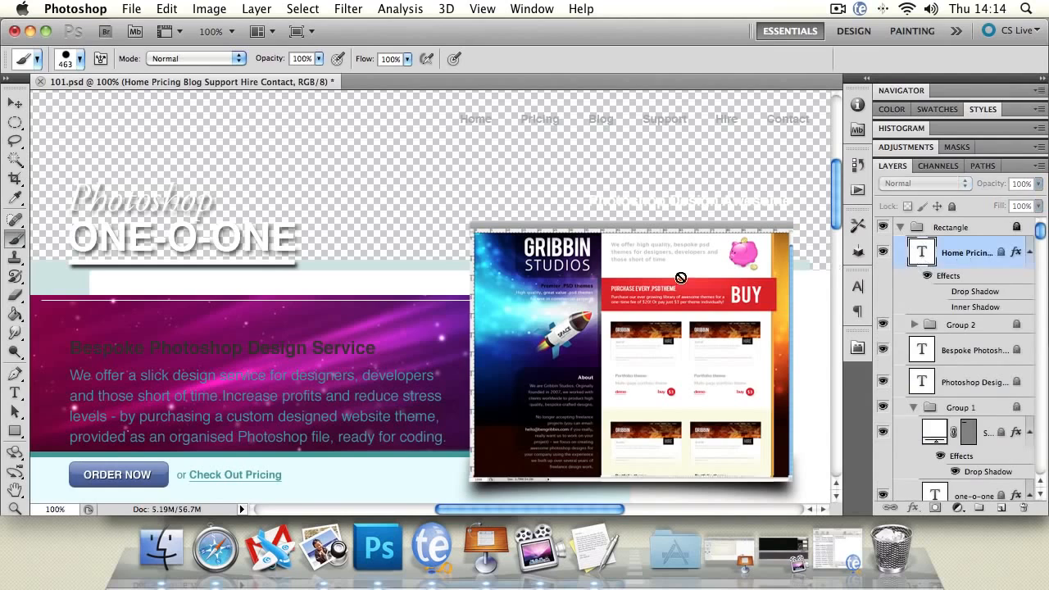
{"action": "left_click", "coordinate": [228, 226]}
{"action": "left_click", "coordinate": [658, 212]}
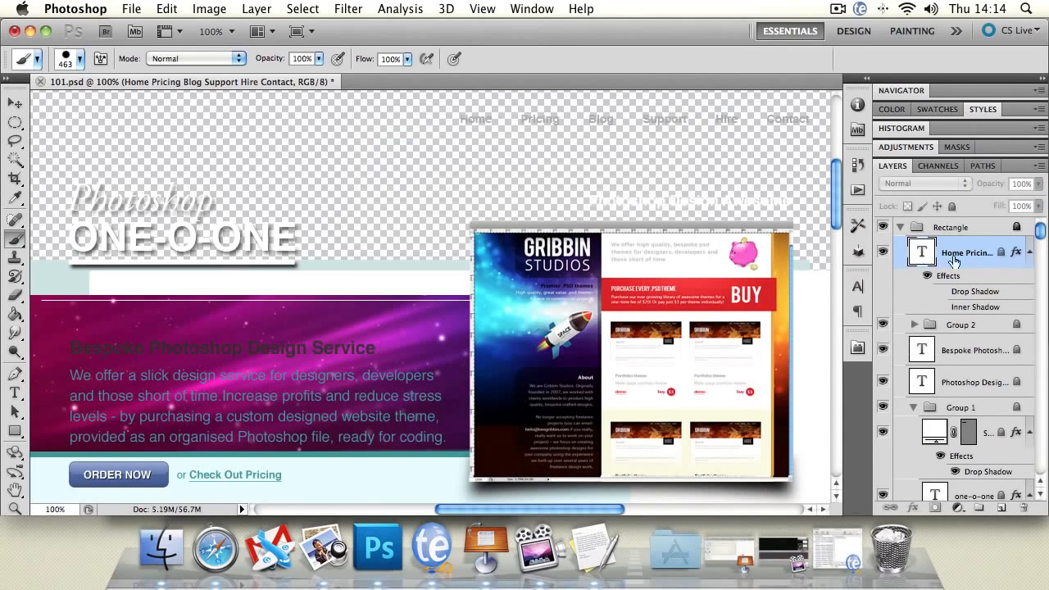
{"action": "left_click", "coordinate": [969, 325]}
{"action": "left_click", "coordinate": [544, 195]}
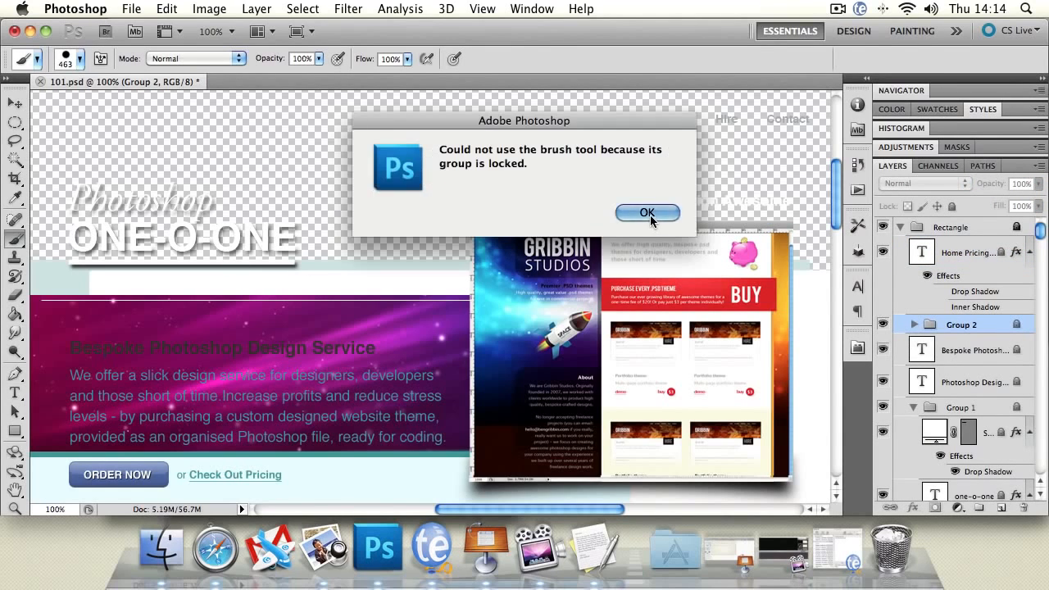
{"action": "left_click", "coordinate": [650, 222]}
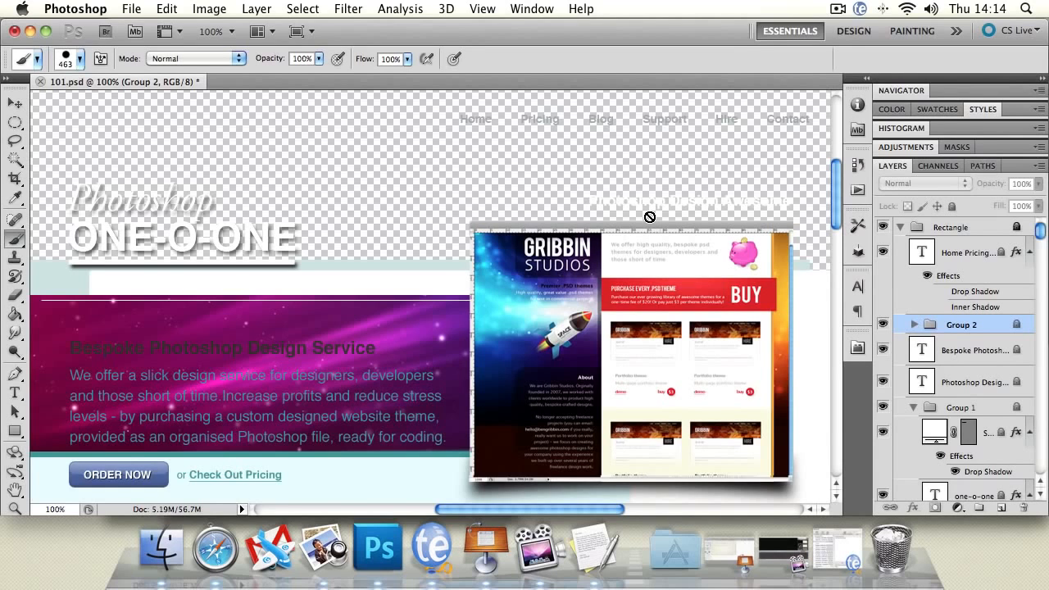
Undo the locking, layer moves, deletion, fill change and shrinking back to the enlarged 0% fill rectangle, and reselect the Move tool.
{"action": "key", "text": "super+alt+z"}
{"action": "key", "text": "super+alt+z"}
{"action": "key", "text": "super+alt+z"}
{"action": "key", "text": "super+alt+z"}
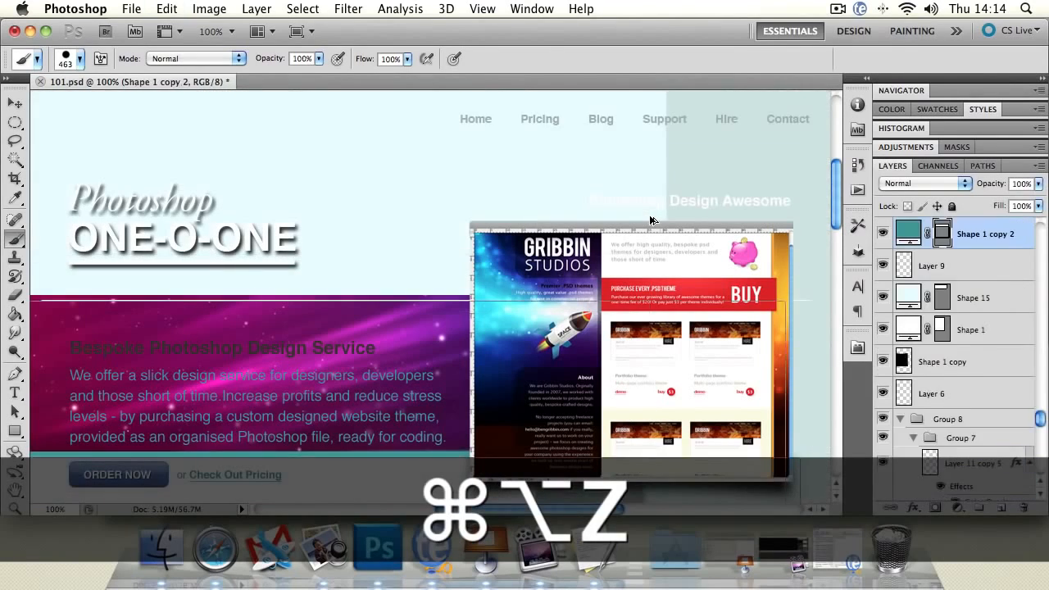
{"action": "key", "text": "super+alt+z"}
{"action": "key", "text": "super+alt+z"}
{"action": "key", "text": "super+alt+z"}
{"action": "key", "text": "super+alt+z"}
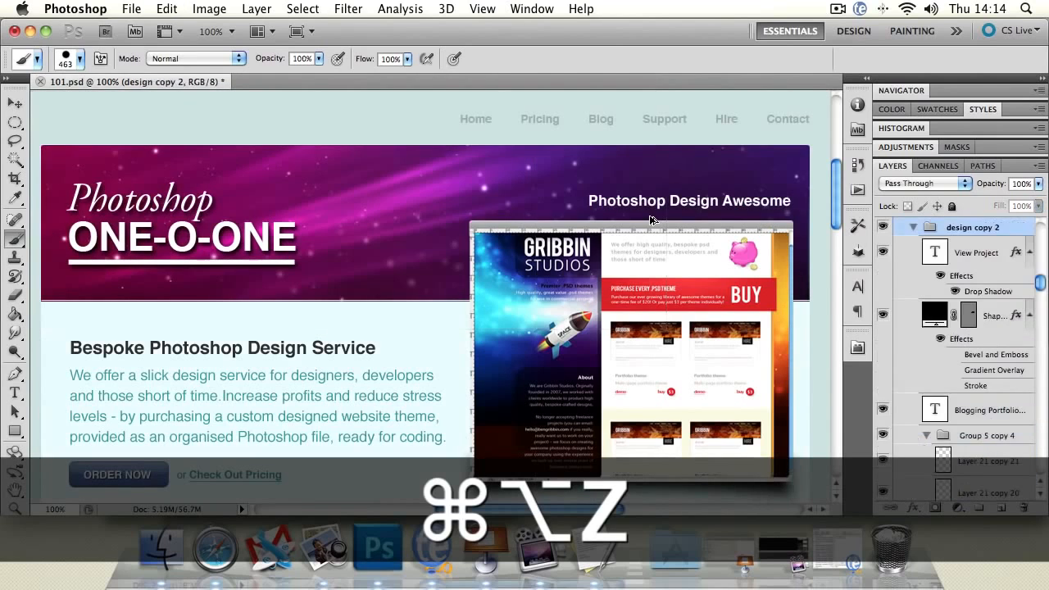
{"action": "key", "text": "super+alt+z"}
{"action": "key", "text": "super+alt+z"}
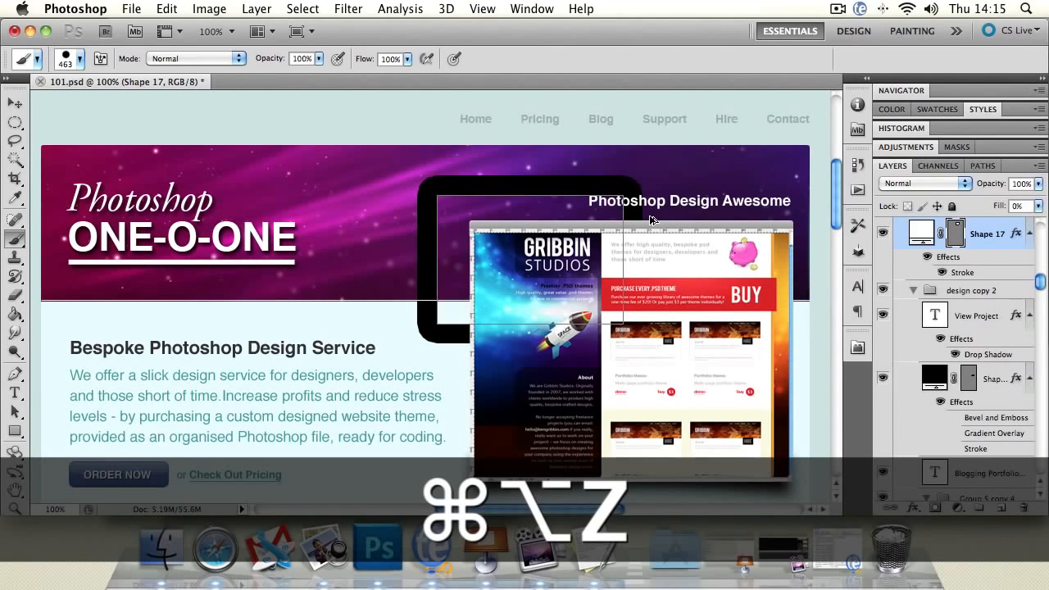
{"action": "key", "text": "super+alt+z"}
{"action": "left_click", "coordinate": [25, 101]}
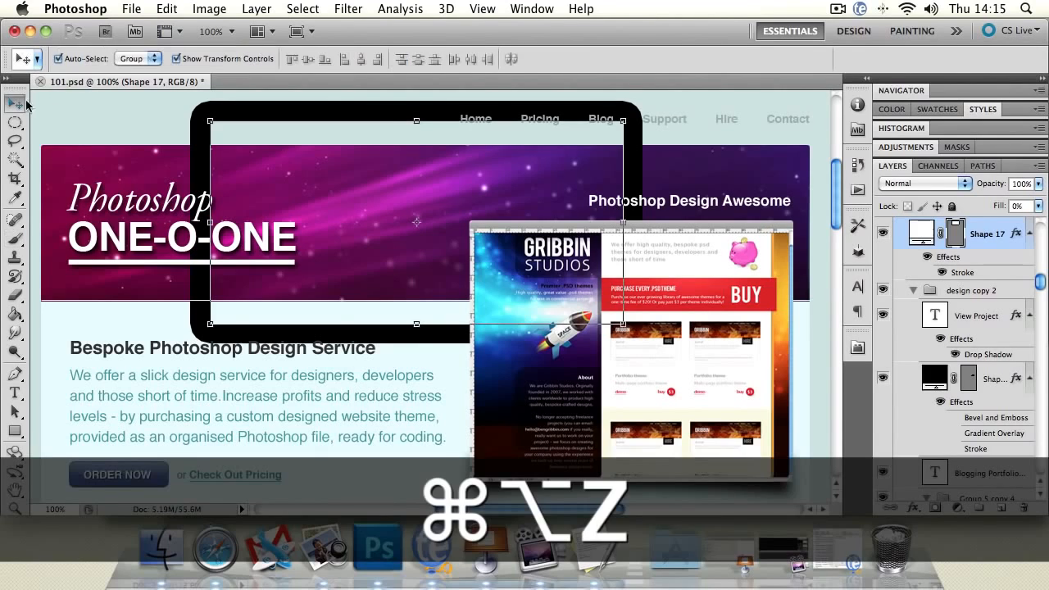
Delete the enlarged rectangle shape with the thick black stroke from the header area.
{"action": "left_click", "coordinate": [262, 109]}
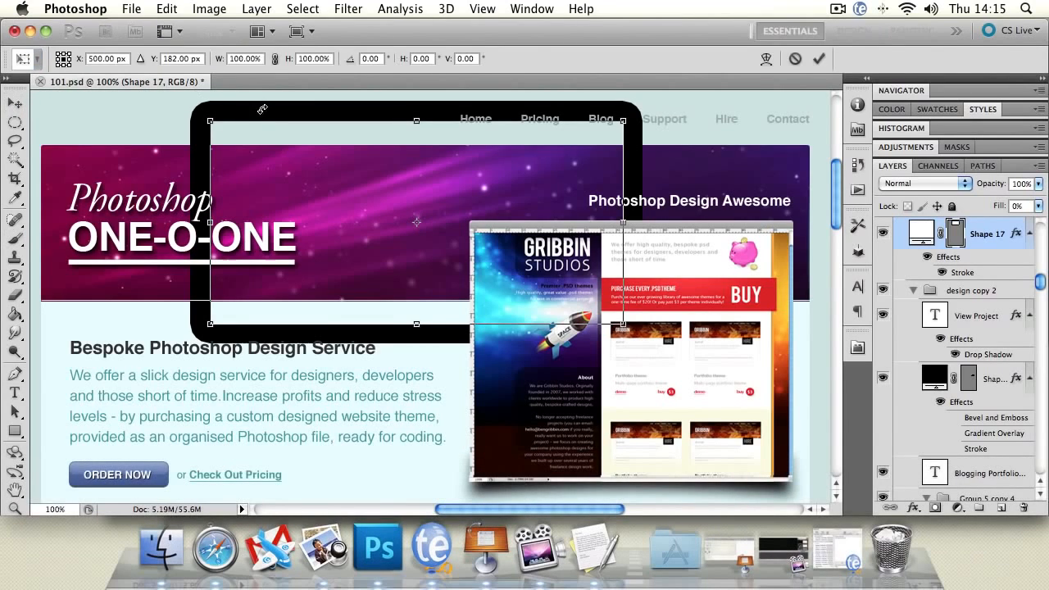
{"action": "left_click", "coordinate": [14, 104]}
{"action": "key", "text": "Delete"}
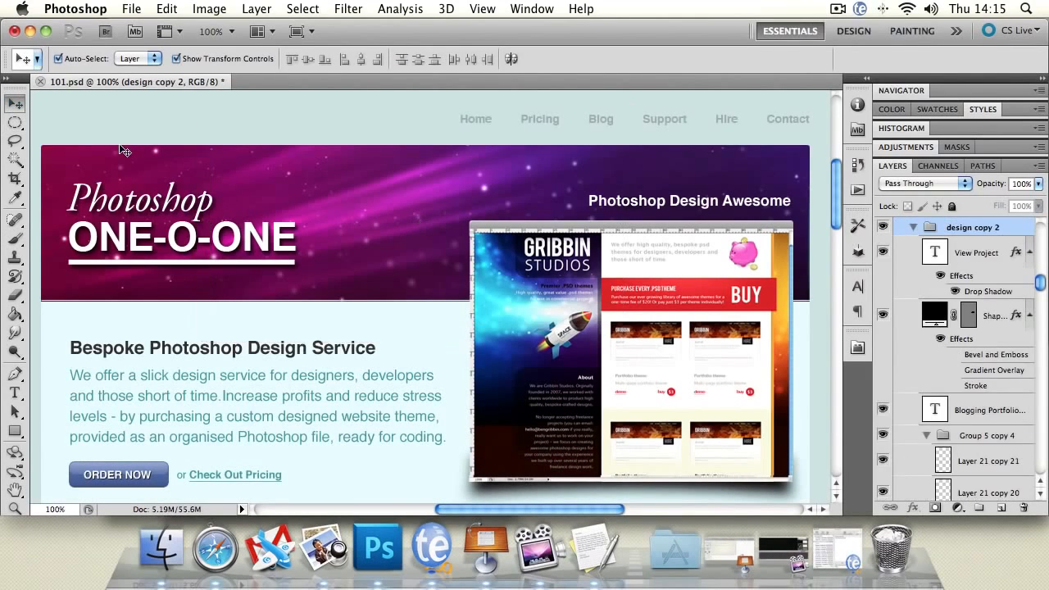
Add a Levels adjustment layer with default settings at the top of the design copy 2 group.
{"action": "left_click_drag", "start_coordinate": [1041, 284], "coordinate": [1040, 232]}
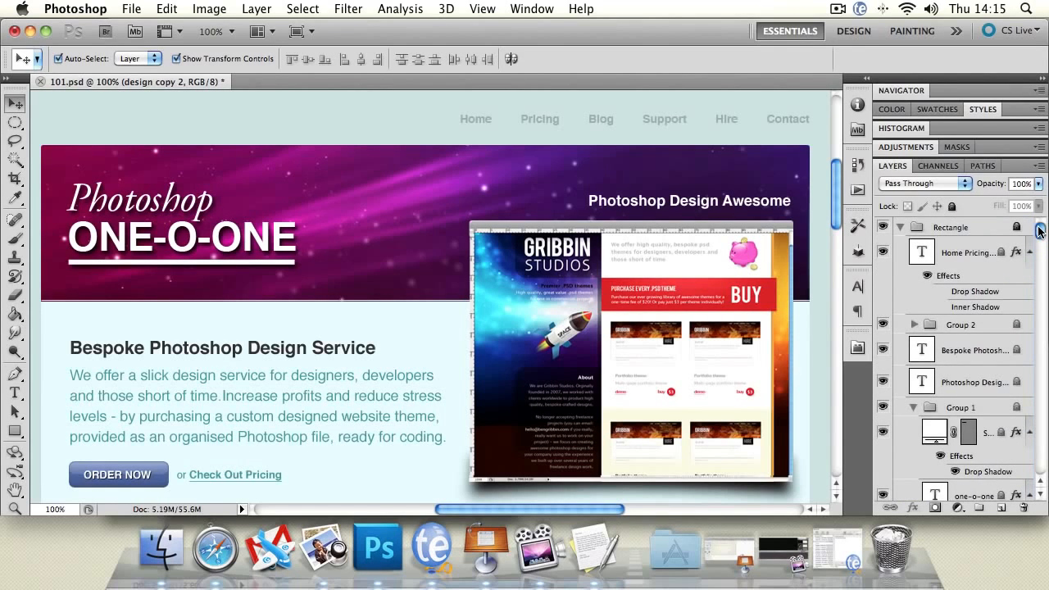
{"action": "left_click", "coordinate": [958, 509]}
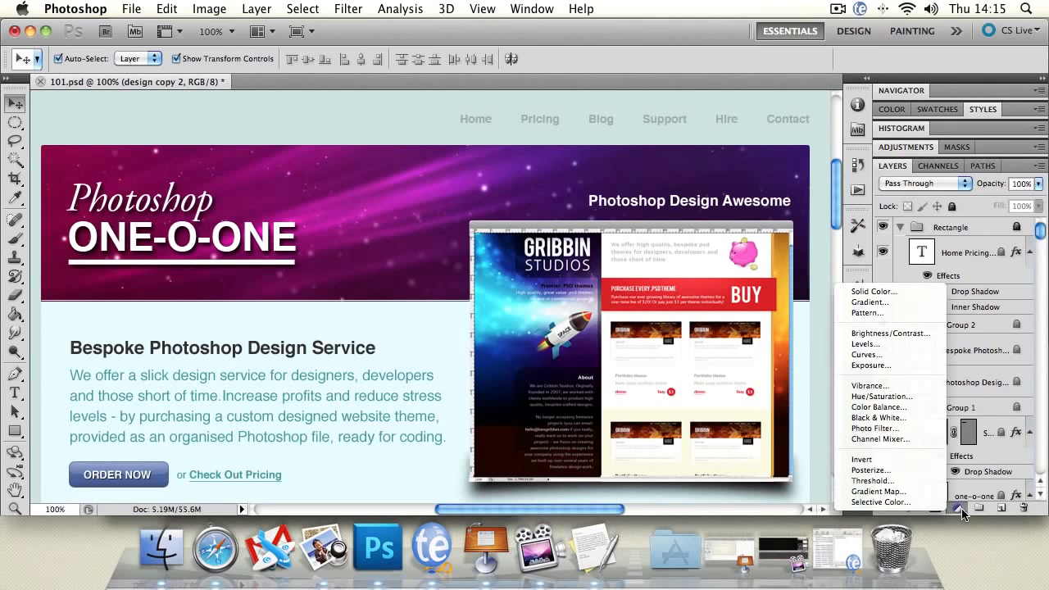
{"action": "left_click", "coordinate": [900, 341]}
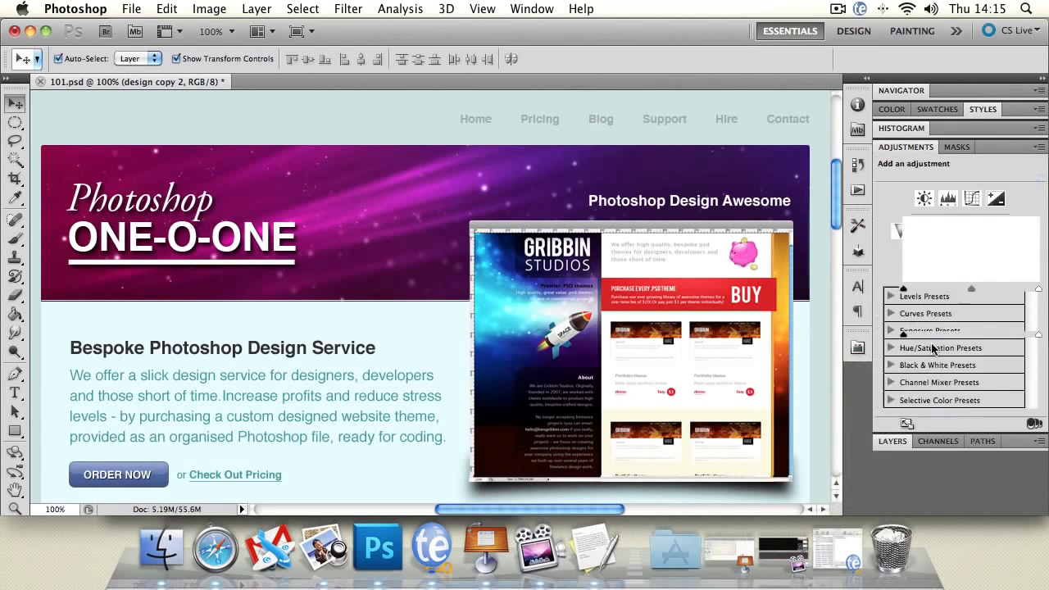
Create three new groups above the Levels adjustment layer and add a blank layer inside the topmost one.
{"action": "left_click", "coordinate": [892, 441]}
{"action": "left_click_drag", "start_coordinate": [1038, 231], "coordinate": [1039, 402]}
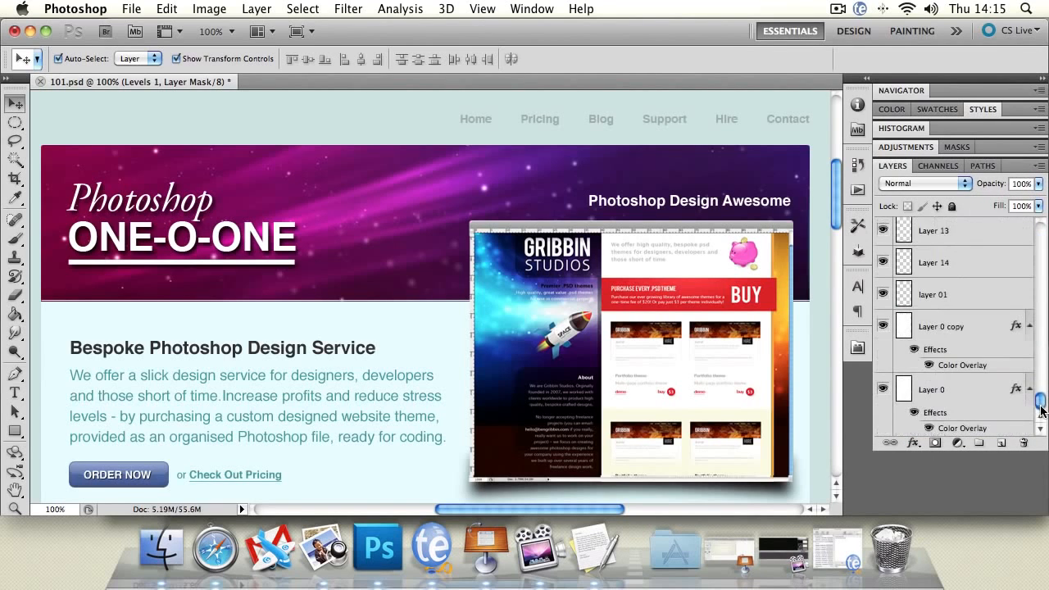
{"action": "left_click", "coordinate": [978, 444]}
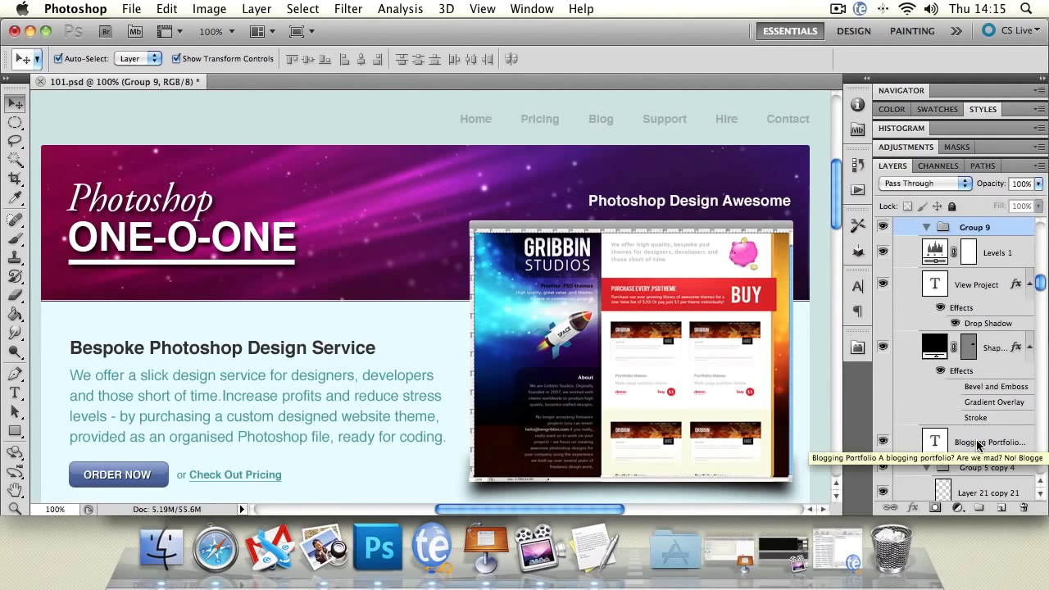
{"action": "left_click", "coordinate": [979, 509]}
{"action": "left_click", "coordinate": [979, 509]}
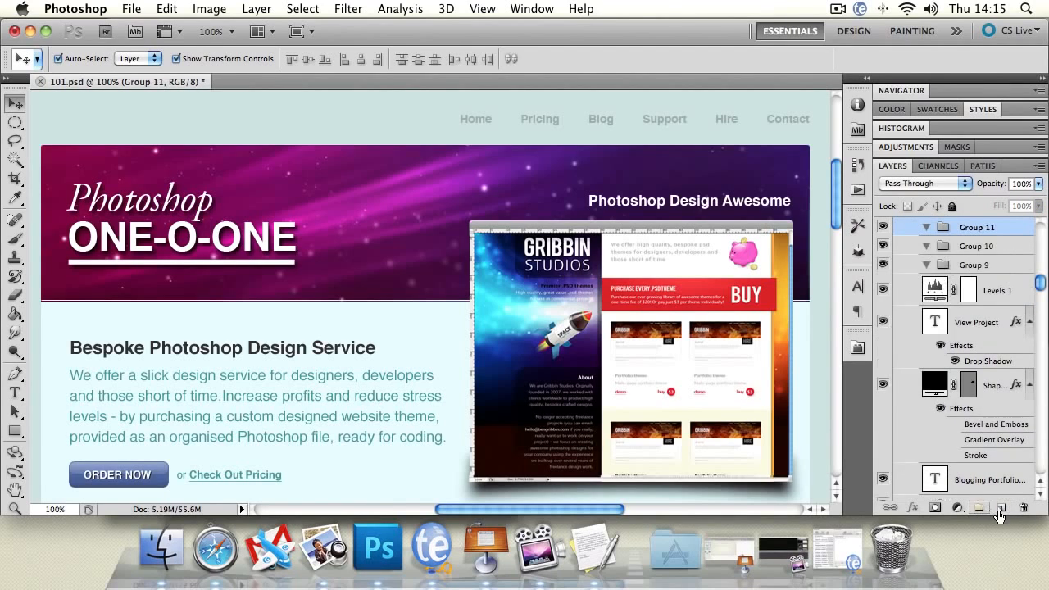
{"action": "left_click", "coordinate": [1001, 509]}
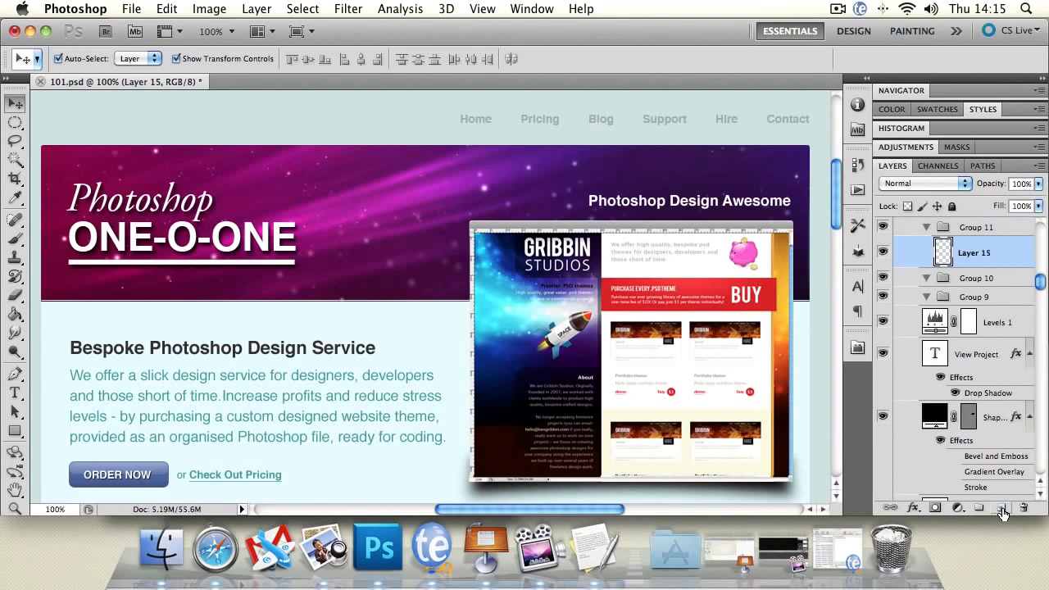
Delete the new blank layer and the two uppermost empty groups, Group 11 and Group 10.
{"action": "left_click", "coordinate": [1024, 508]}
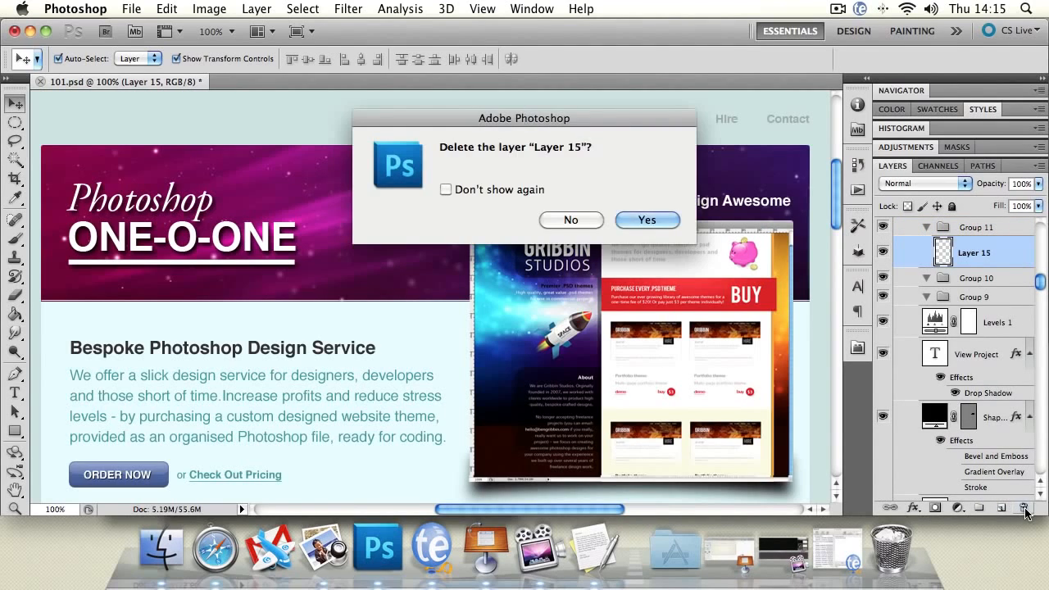
{"action": "left_click", "coordinate": [638, 217]}
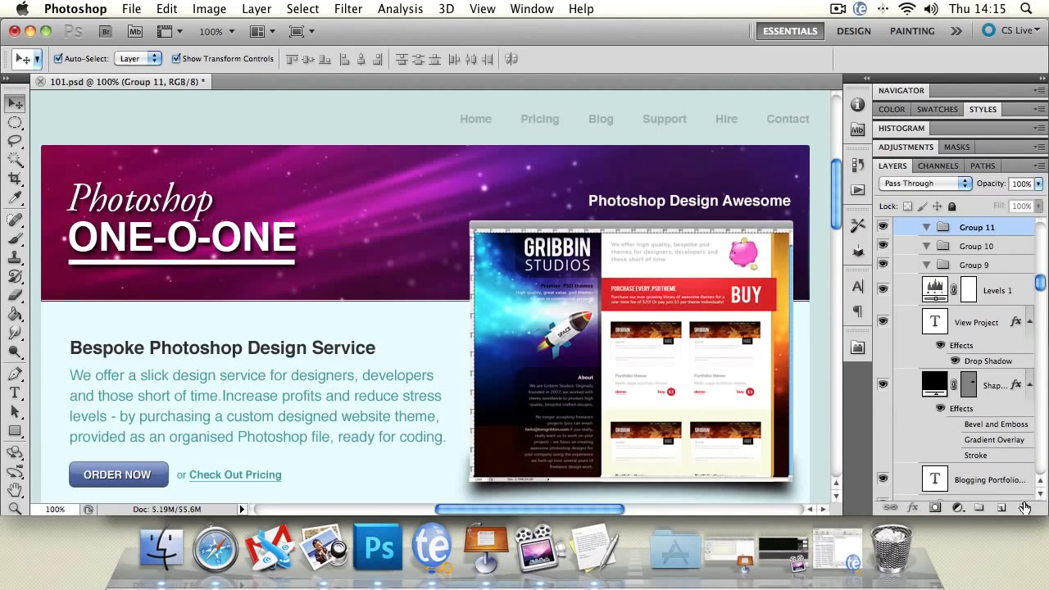
{"action": "left_click", "coordinate": [1023, 508]}
{"action": "left_click", "coordinate": [656, 215]}
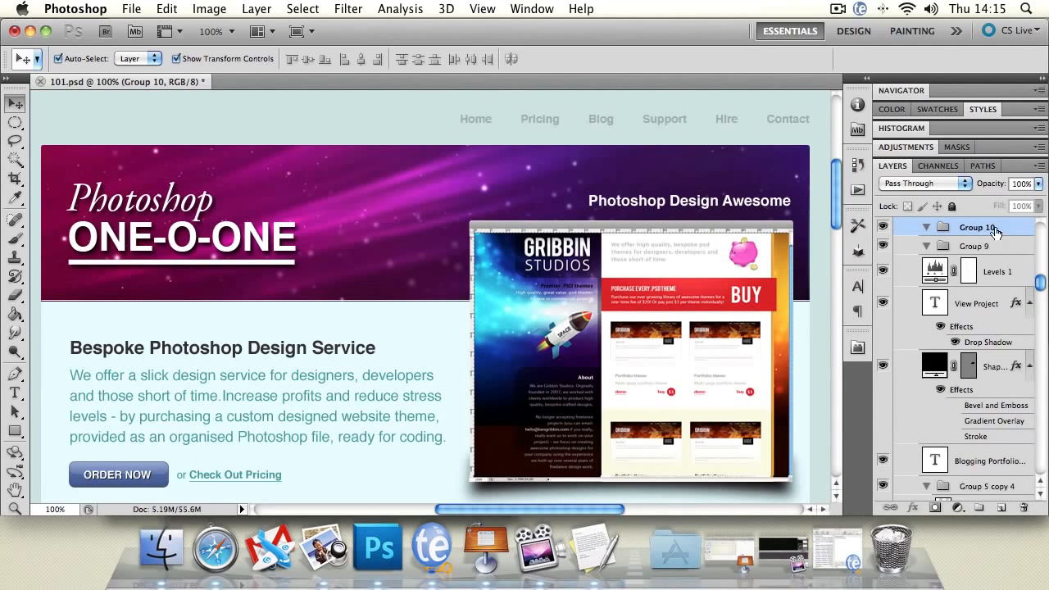
{"action": "left_click", "coordinate": [1023, 508]}
{"action": "left_click", "coordinate": [645, 211]}
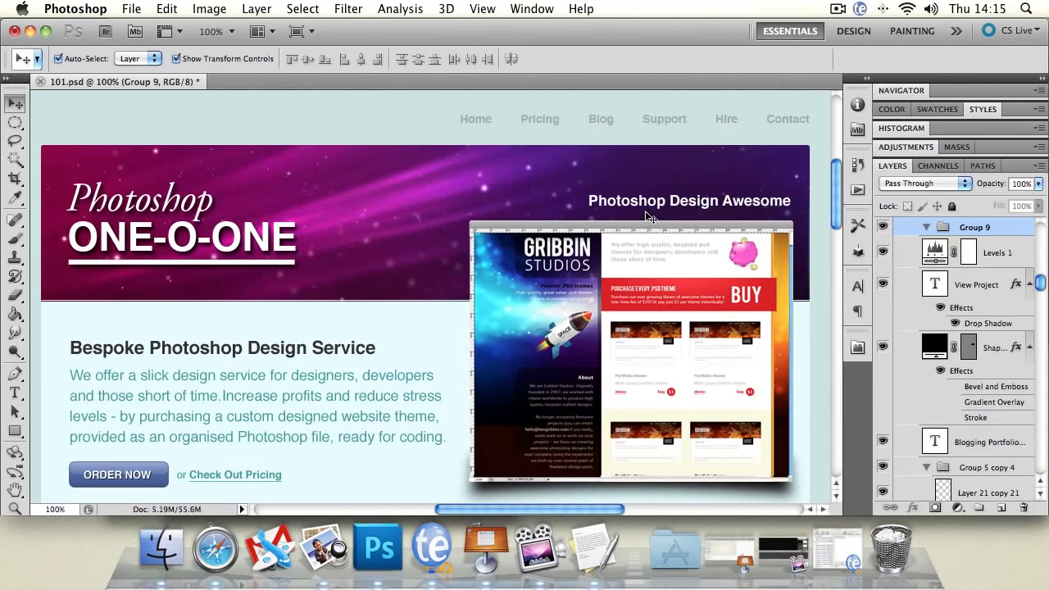
{"action": "left_click_drag", "start_coordinate": [1039, 282], "coordinate": [1044, 497]}
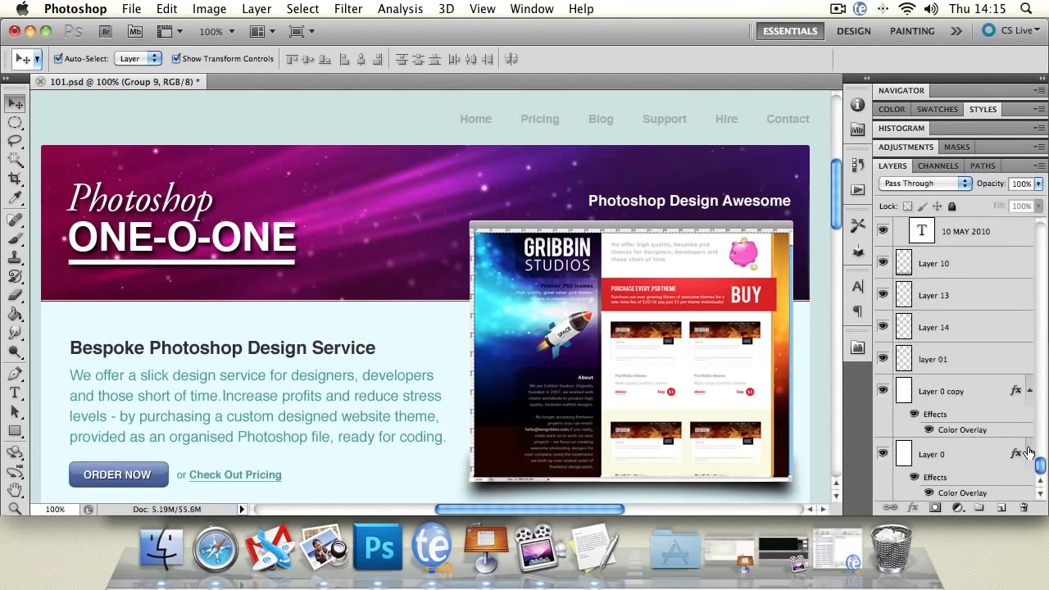